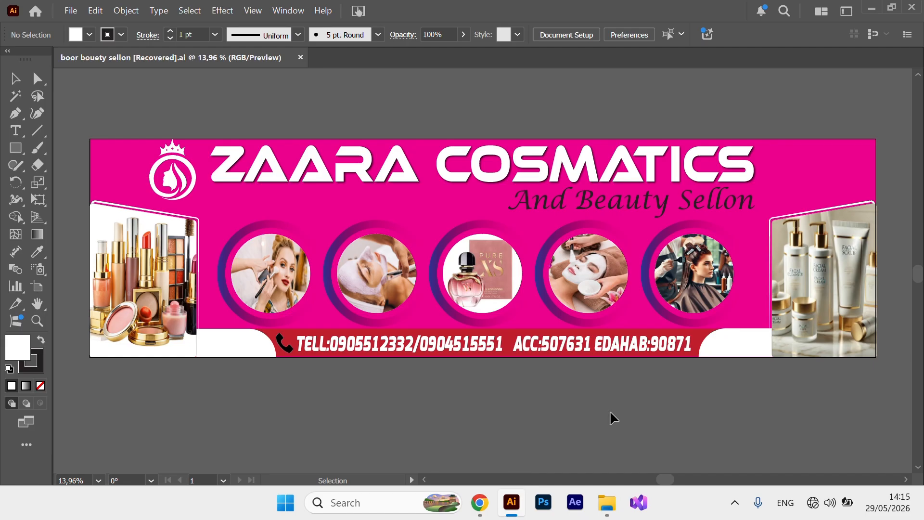
# - Create a new document named ZAARA COSMATICS, 180 cm wide and 50 cm high
pyautogui.hotkey('ctrl', 'n')
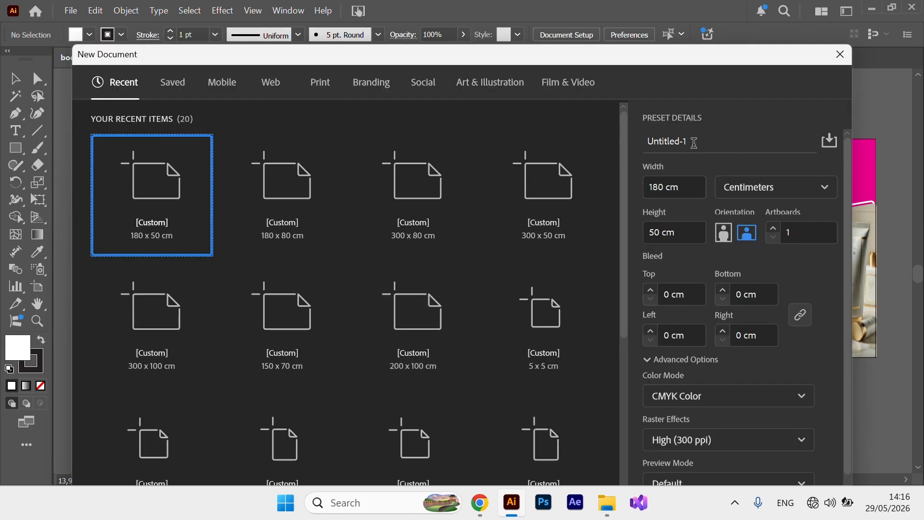
pyautogui.moveTo(692, 140); pyautogui.dragTo(610, 143)
pyautogui.click(692, 144)
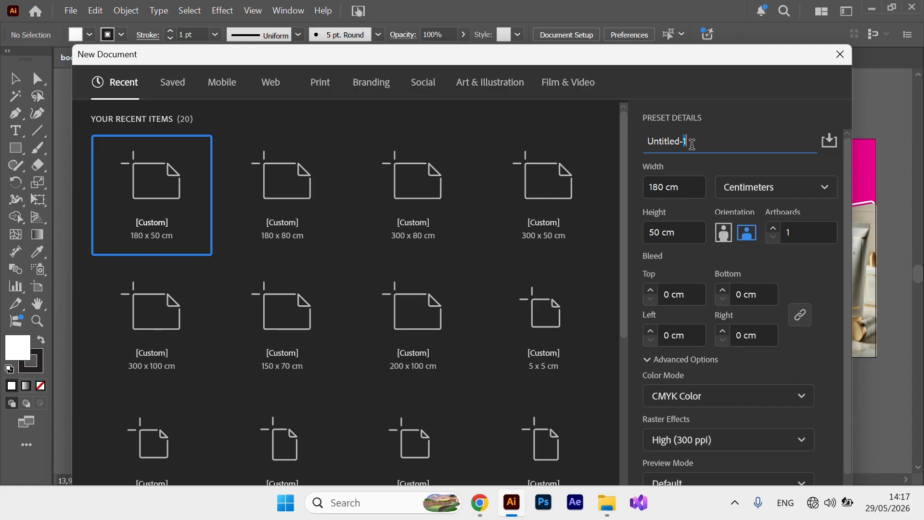
pyautogui.moveTo(692, 144); pyautogui.dragTo(573, 140)
pyautogui.write('ZAARA')
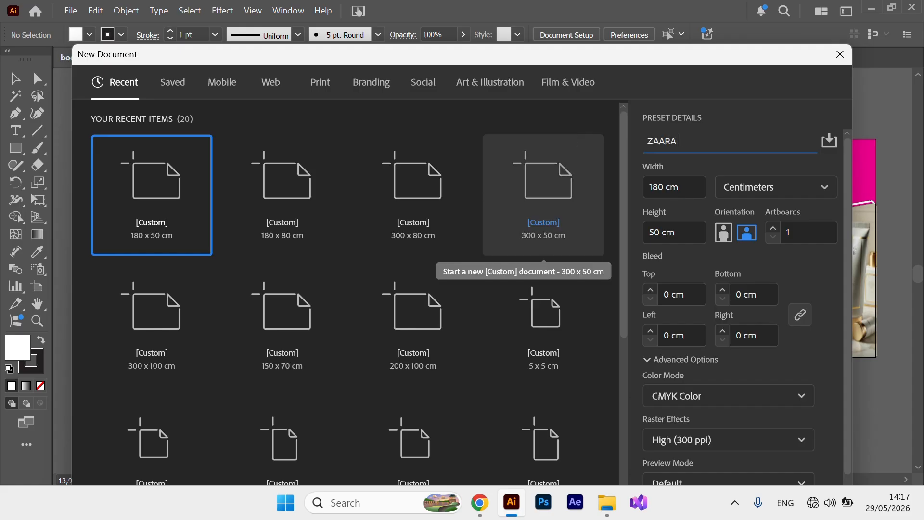
pyautogui.write(' COSMATICS')
pyautogui.click(664, 189)
pyautogui.moveTo(664, 189); pyautogui.dragTo(640, 191)
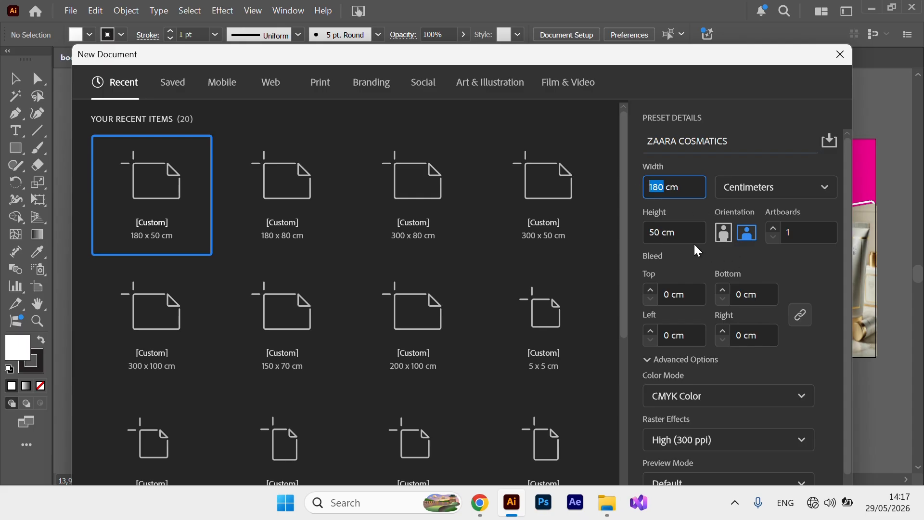
pyautogui.moveTo(658, 232); pyautogui.dragTo(637, 231)
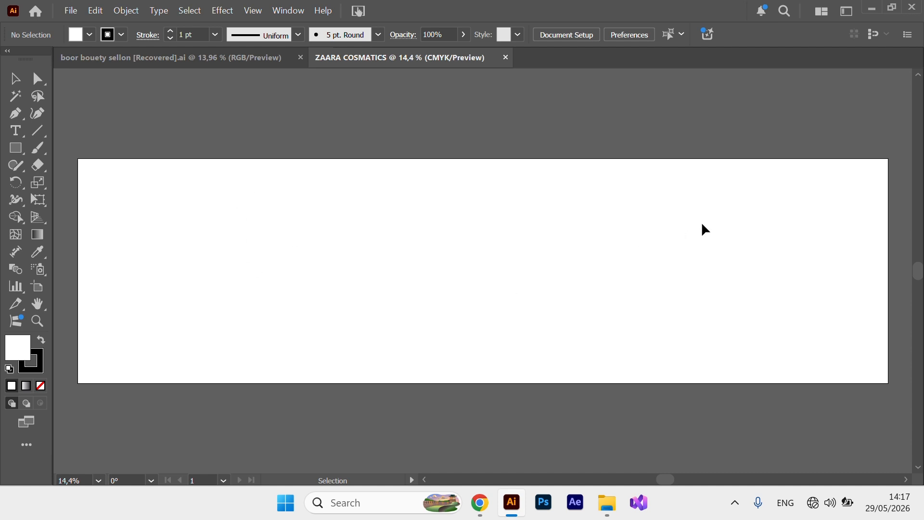
# - Draw a rectangle 180 cm wide and 50 cm high with the Rectangle tool
pyautogui.click(13, 150)
pyautogui.click(314, 243)
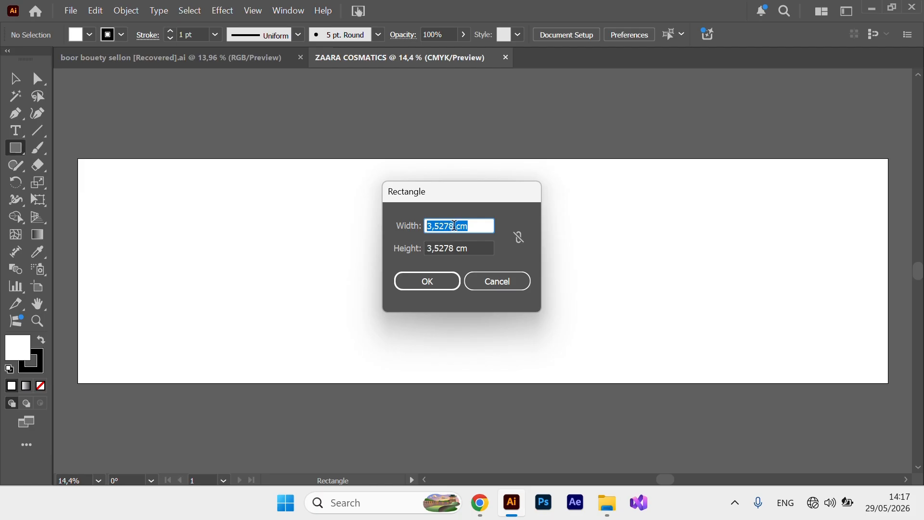
pyautogui.click(453, 225)
pyautogui.doubleClick(452, 225)
pyautogui.write('180')
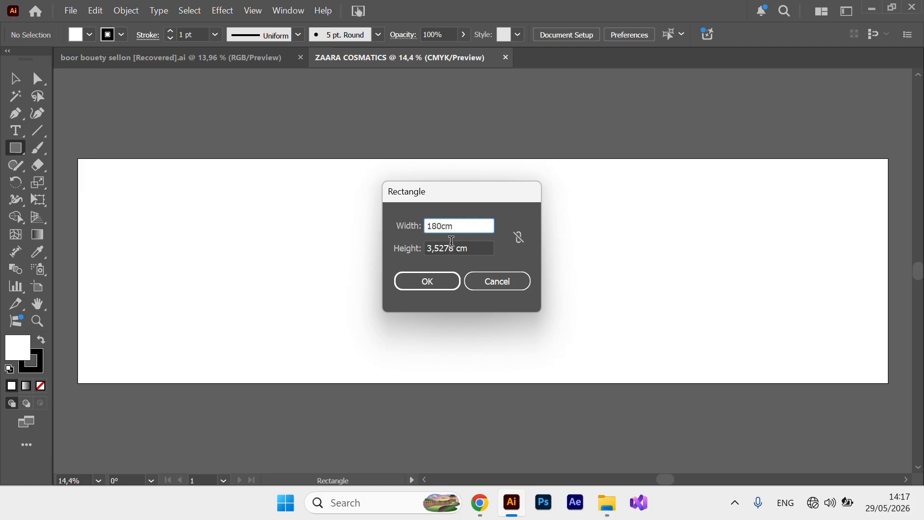
pyautogui.click(454, 248)
pyautogui.doubleClick(454, 249)
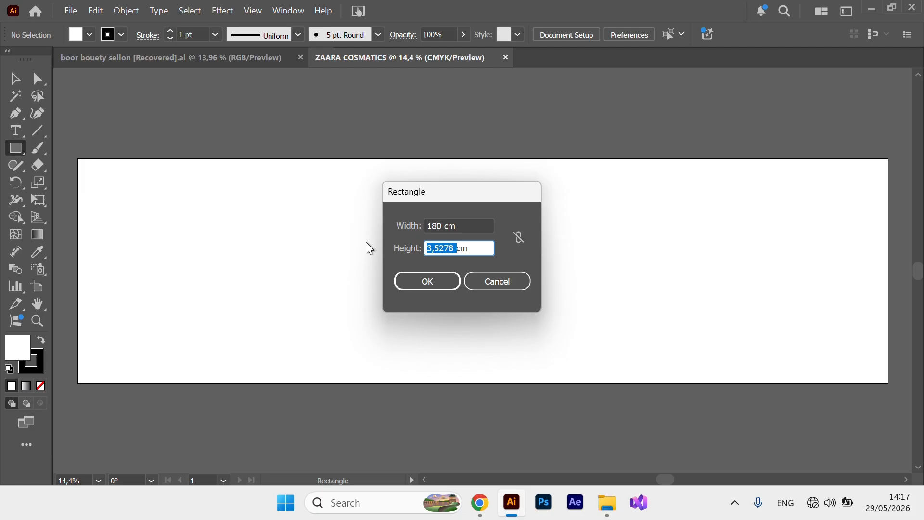
pyautogui.write('50')
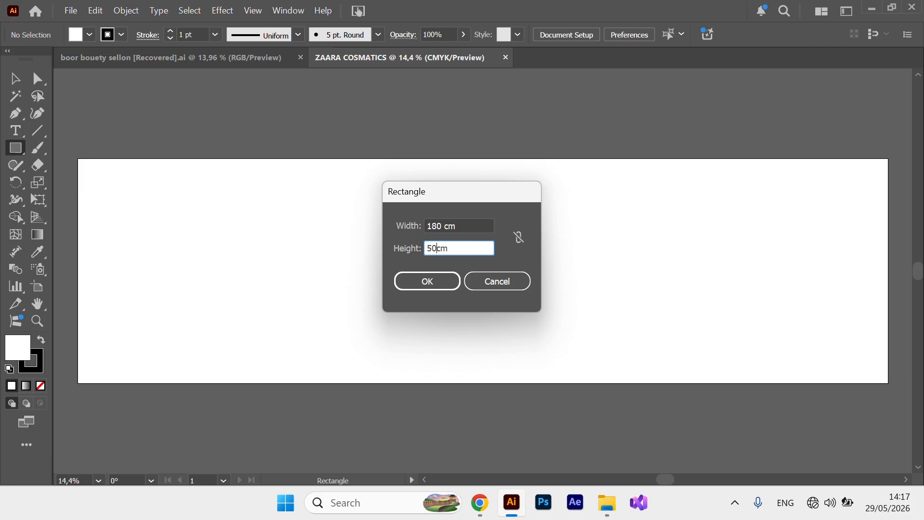
pyautogui.click(438, 287)
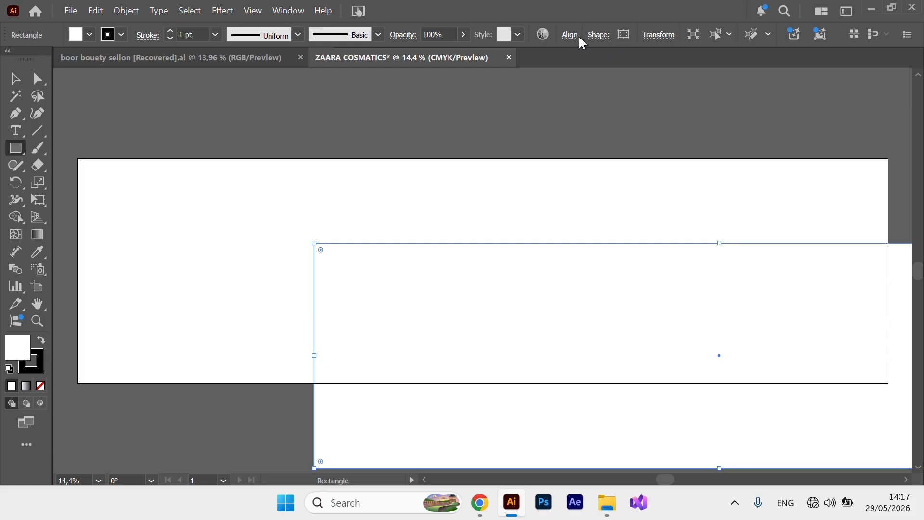
# - Center the rectangle horizontally and vertically on the artboard
pyautogui.click(572, 37)
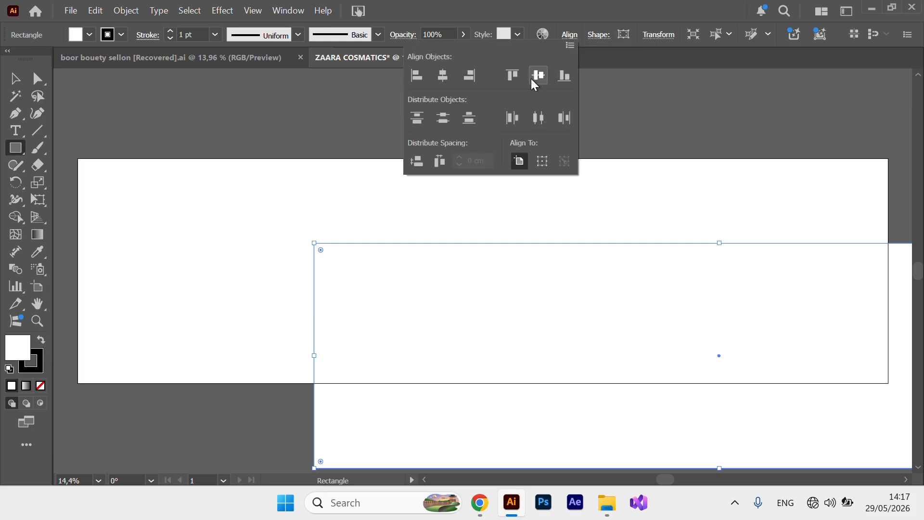
pyautogui.click(443, 75)
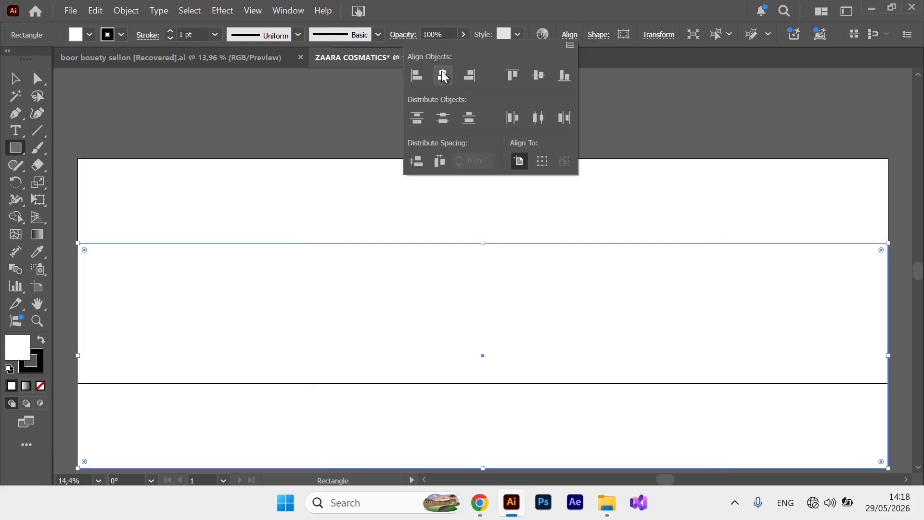
pyautogui.click(537, 76)
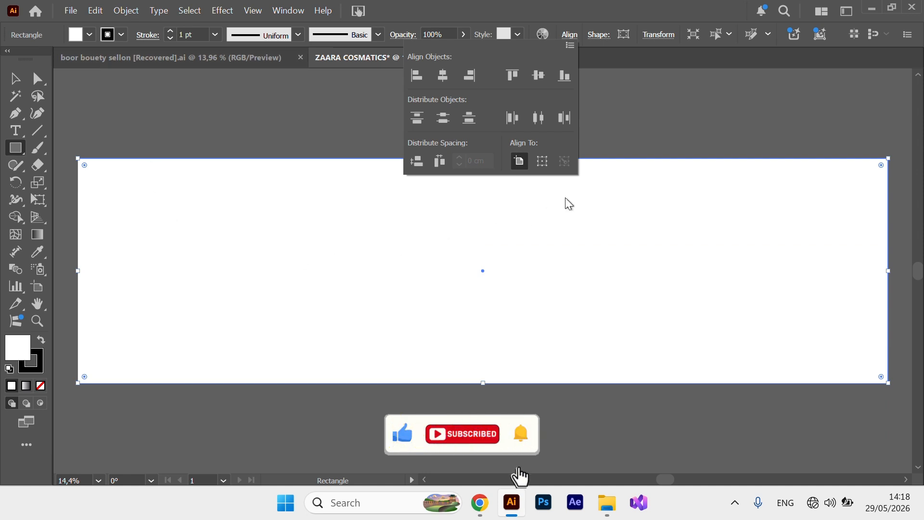
# - Remove the rectangle's stroke, fill it with the magenta-pink swatch, and deselect it
pyautogui.click(121, 35)
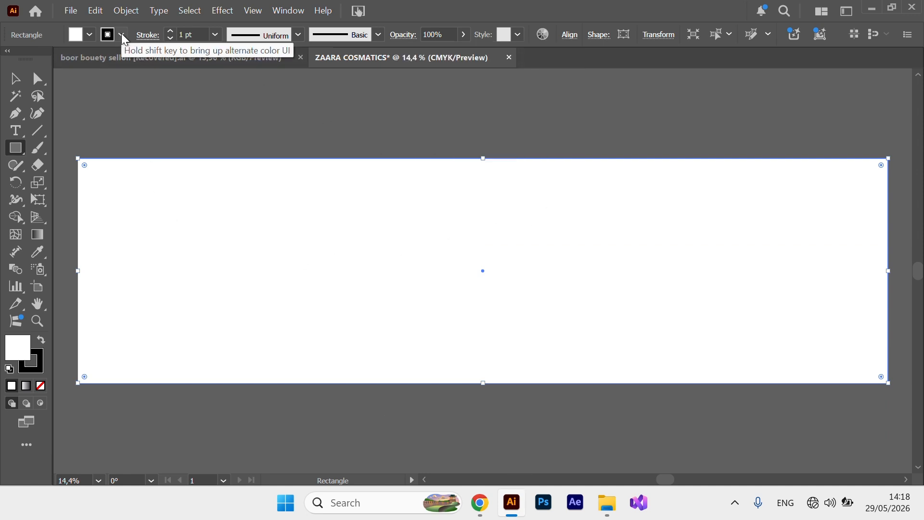
pyautogui.click(123, 35)
pyautogui.click(9, 88)
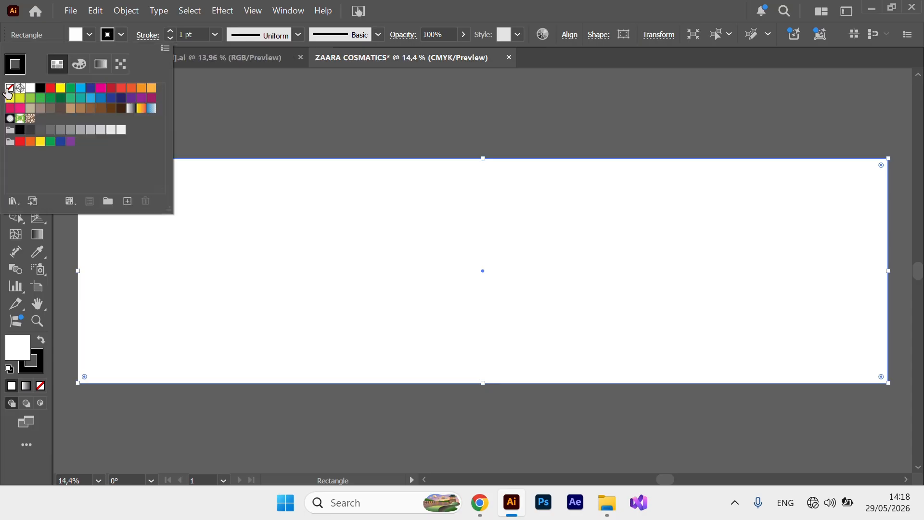
pyautogui.click(90, 36)
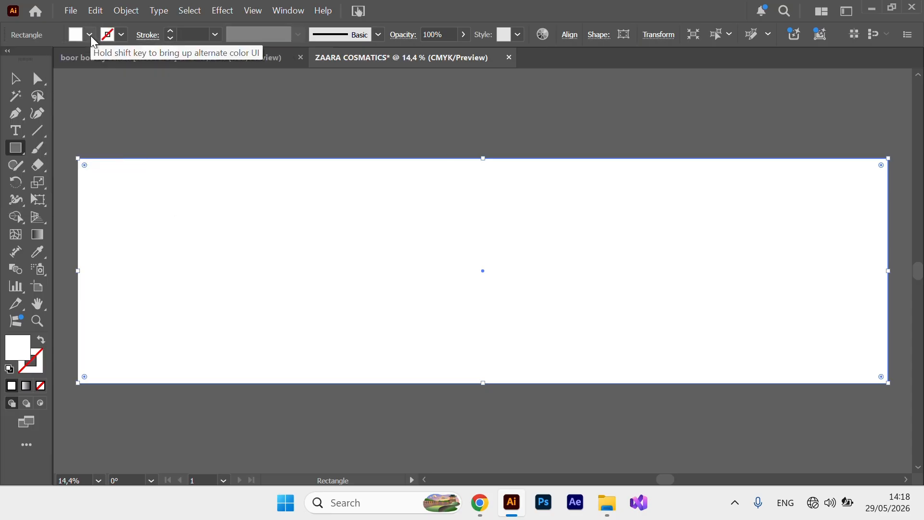
pyautogui.click(91, 35)
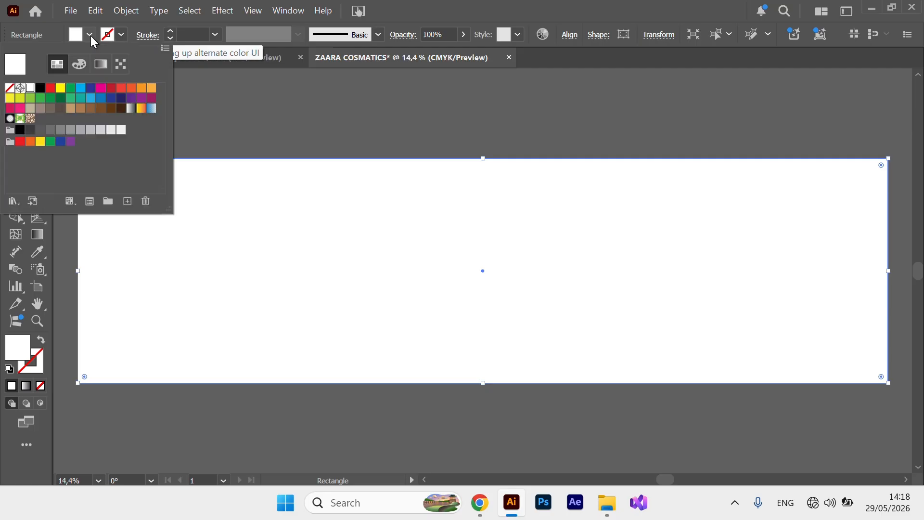
pyautogui.click(101, 88)
pyautogui.click(324, 117)
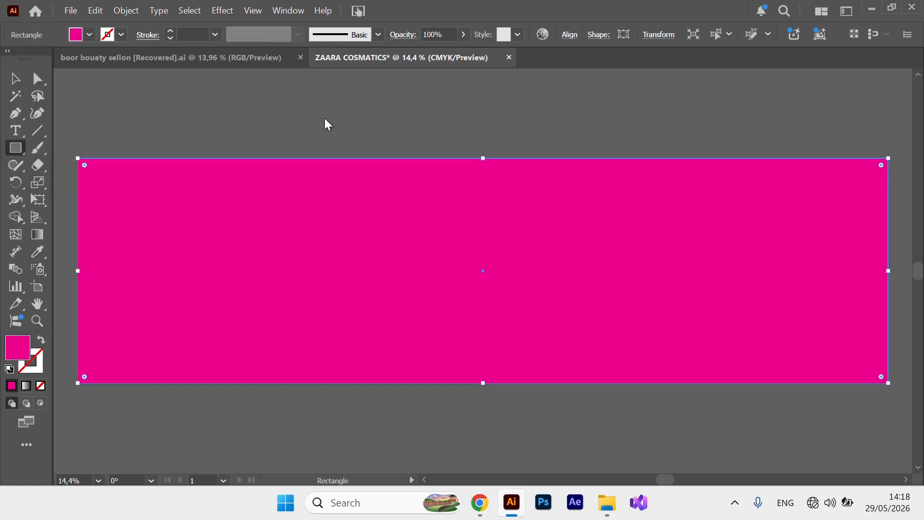
pyautogui.hotkey('ctrl', 'shift', 'a')
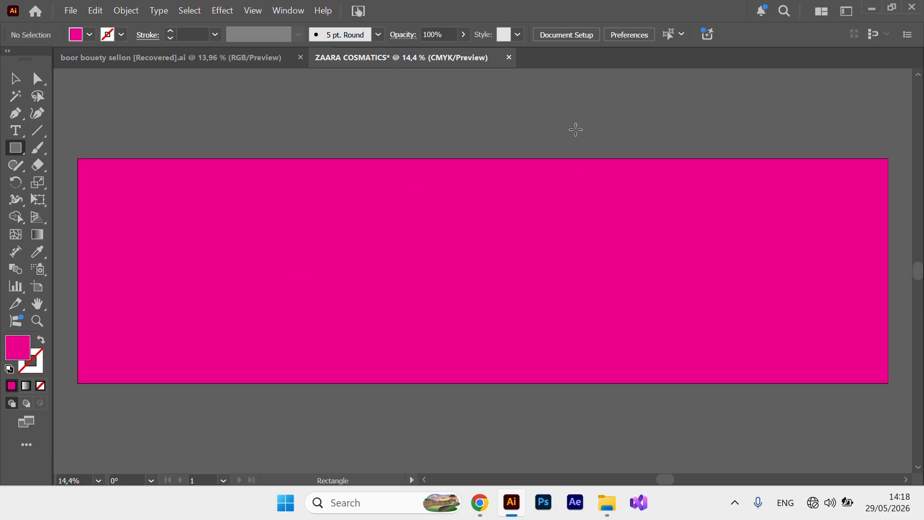
# - Place a point text in the banner's upper left area and check the title in the boor bouety sellon reference design
pyautogui.click(14, 78)
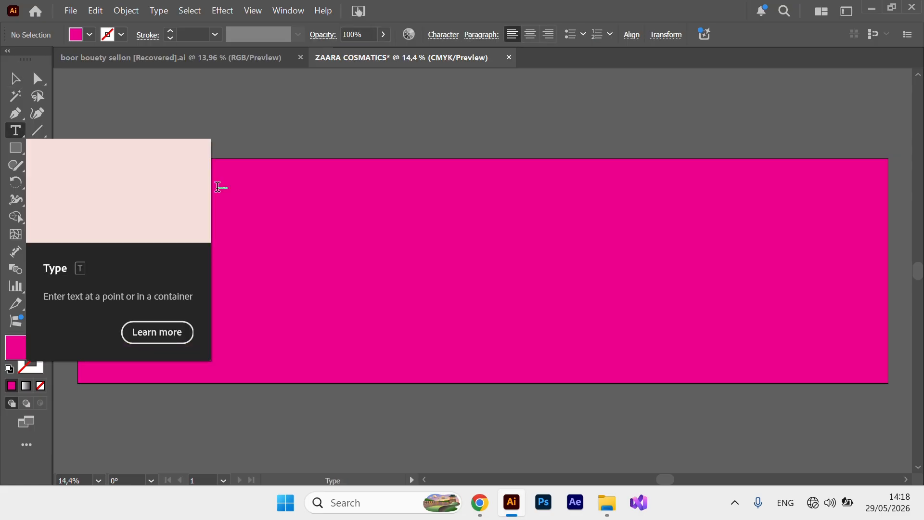
pyautogui.click(219, 188)
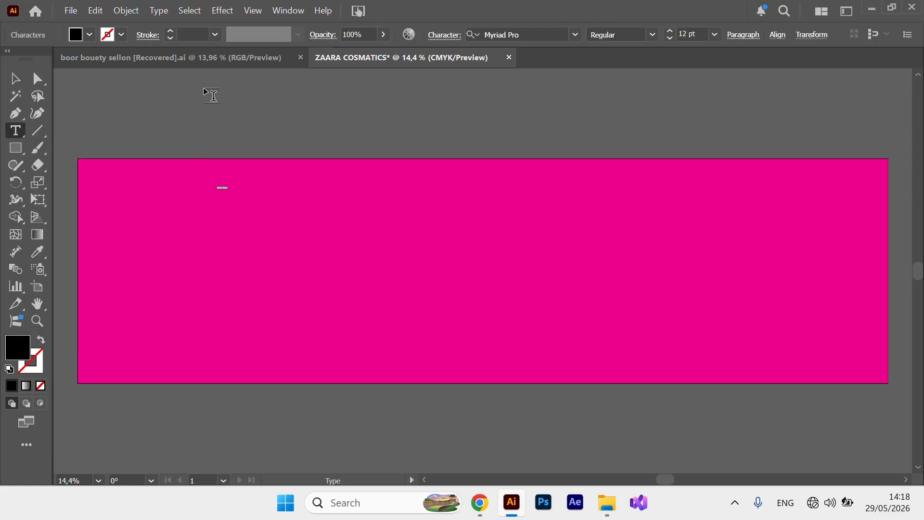
pyautogui.click(197, 51)
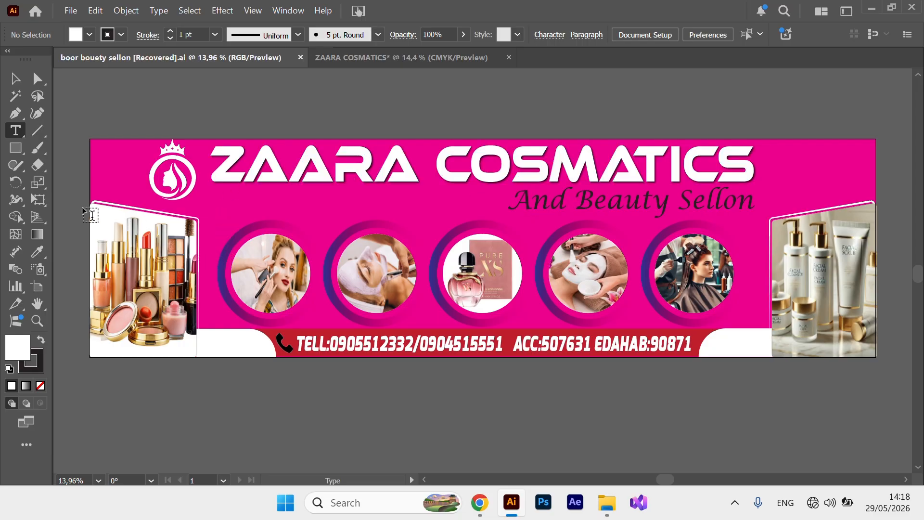
pyautogui.moveTo(210, 179); pyautogui.dragTo(746, 173)
pyautogui.click(746, 173)
pyautogui.hotkey('ctrl', 'a')
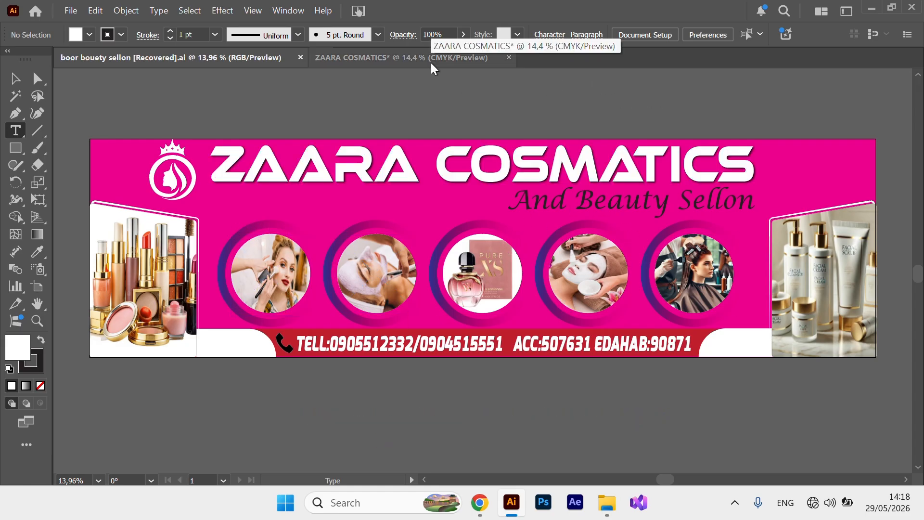
pyautogui.click(432, 63)
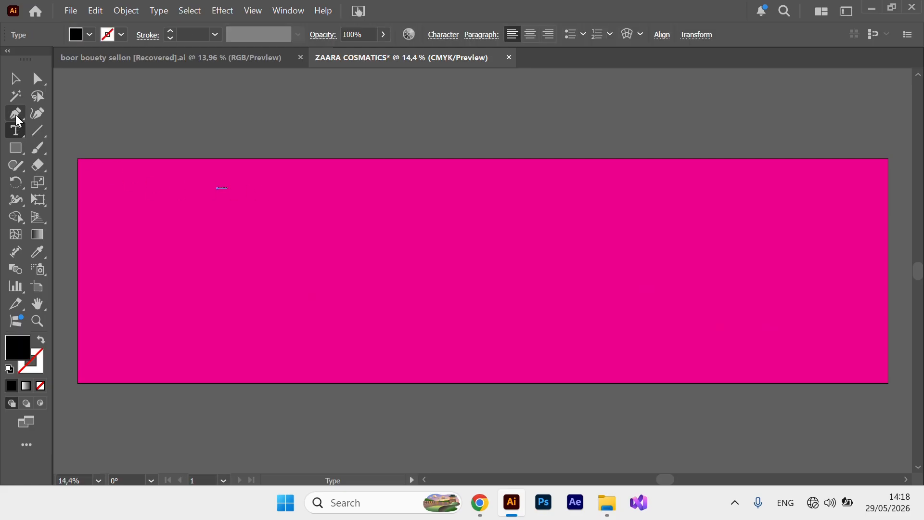
# - Enlarge the placeholder text to span just over half the banner's width and move it within the upper part
pyautogui.press('Escape')
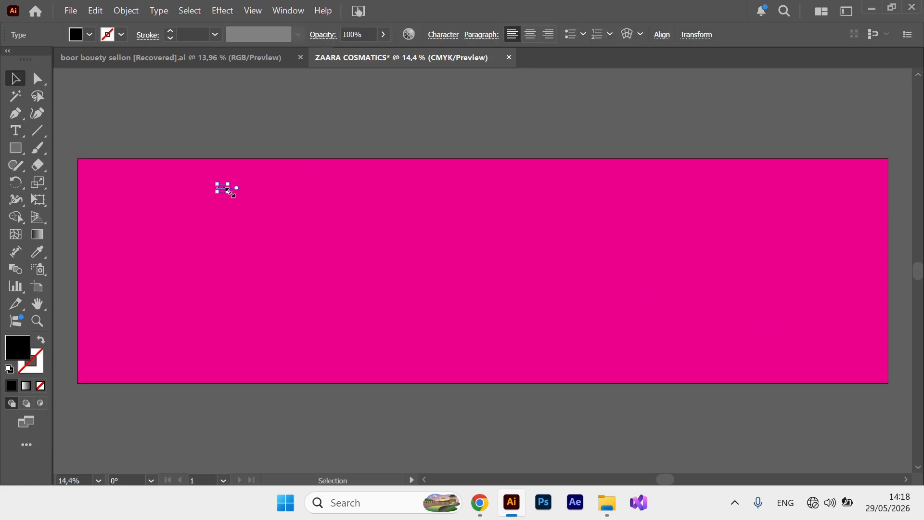
pyautogui.moveTo(229, 190); pyautogui.dragTo(505, 358)
pyautogui.moveTo(362, 183); pyautogui.dragTo(514, 236)
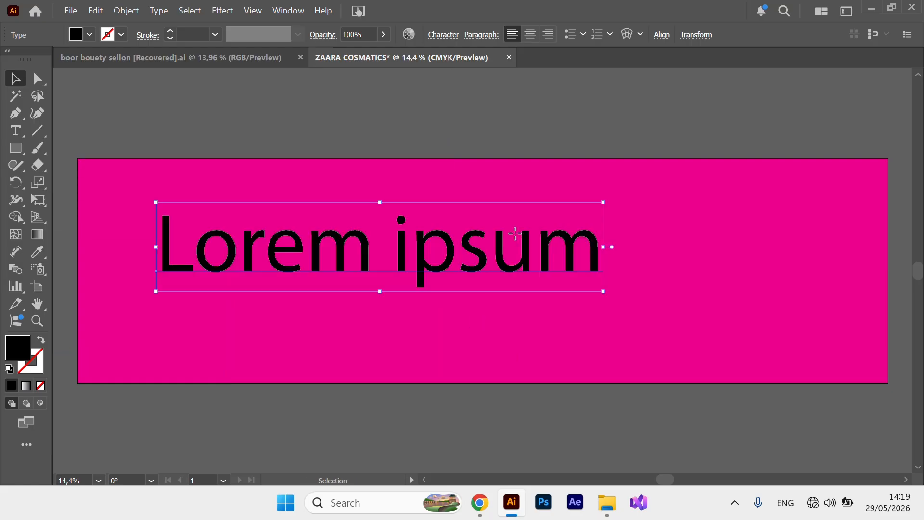
# - Replace the placeholder text with the title ZAARA COSMATICS
pyautogui.press('t')
pyautogui.tripleClick(515, 239)
pyautogui.write('ZAA')
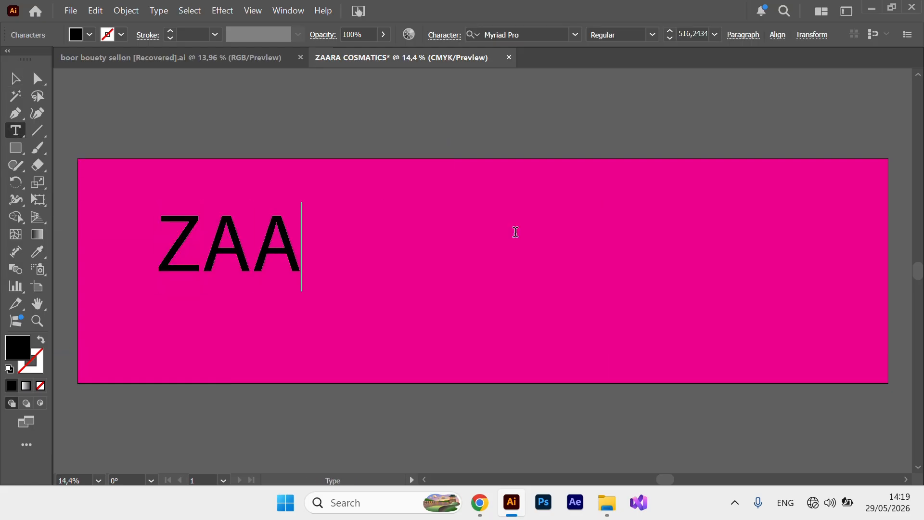
pyautogui.write('RA BE')
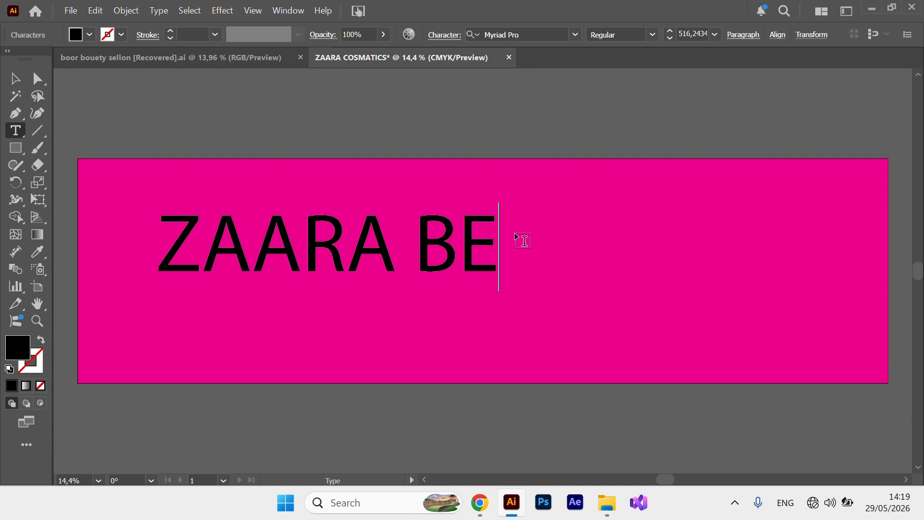
pyautogui.write('UTI')
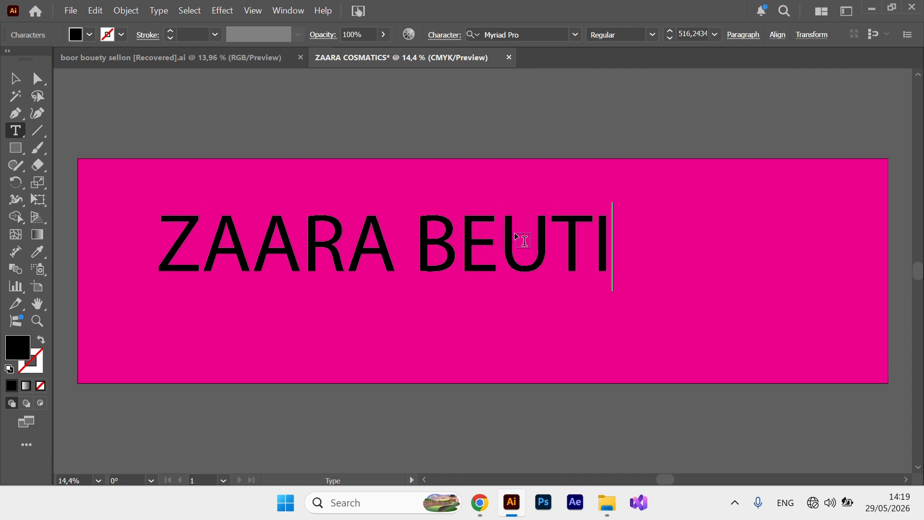
pyautogui.press('BackSpace')
pyautogui.press('BackSpace')
pyautogui.press('BackSpace')
pyautogui.press('BackSpace')
pyautogui.press('BackSpace')
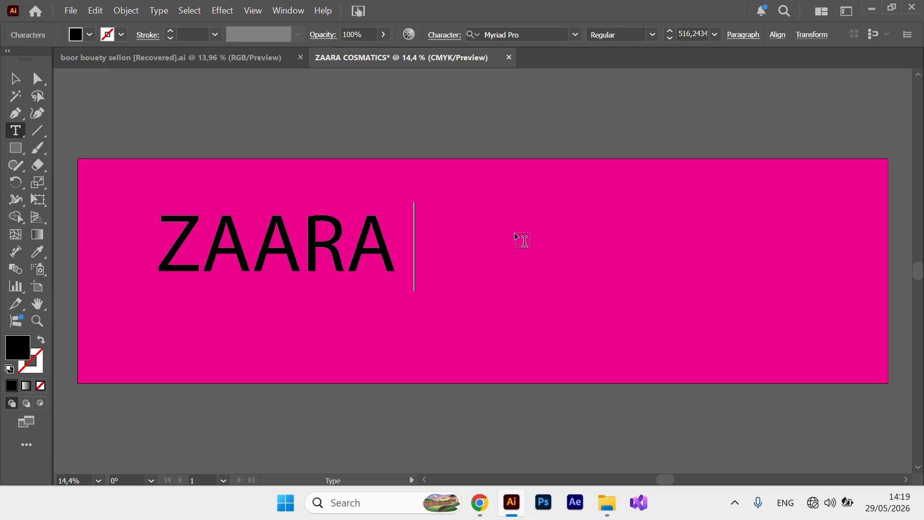
pyautogui.write('COSMATICS')
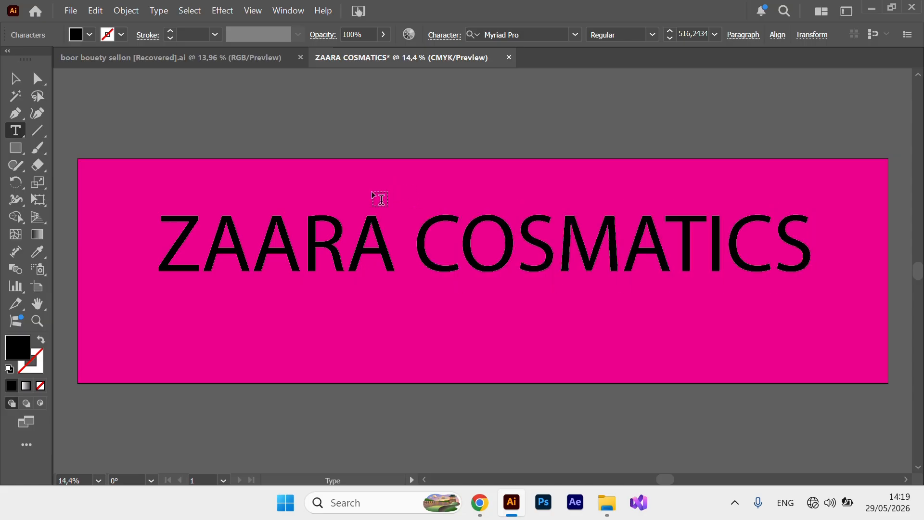
# - Change the font of the whole ZAARA COSMATICS title to Ethnocentric Regular
pyautogui.hotkey('ctrl', 'a')
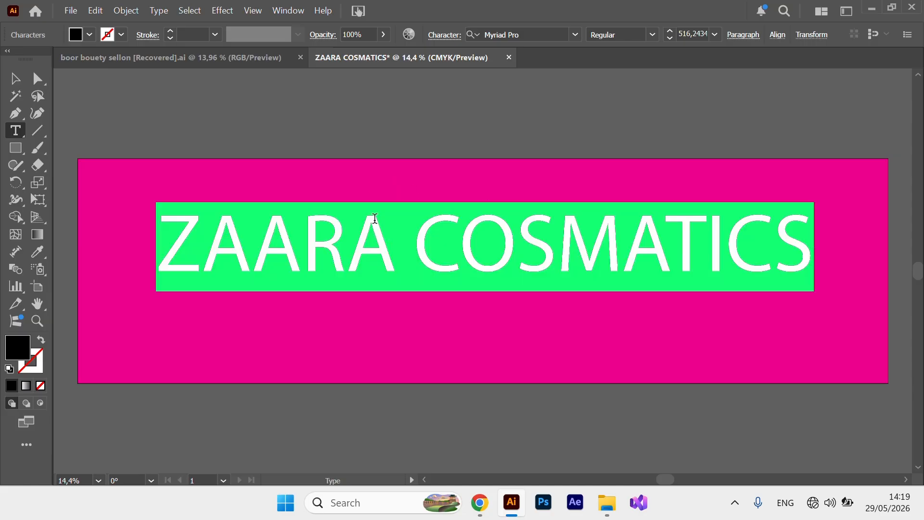
pyautogui.click(576, 38)
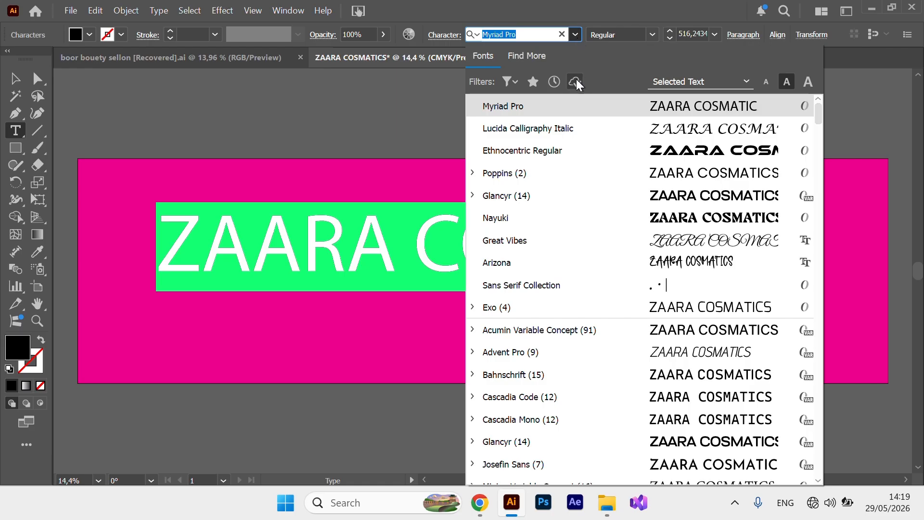
pyautogui.click(559, 151)
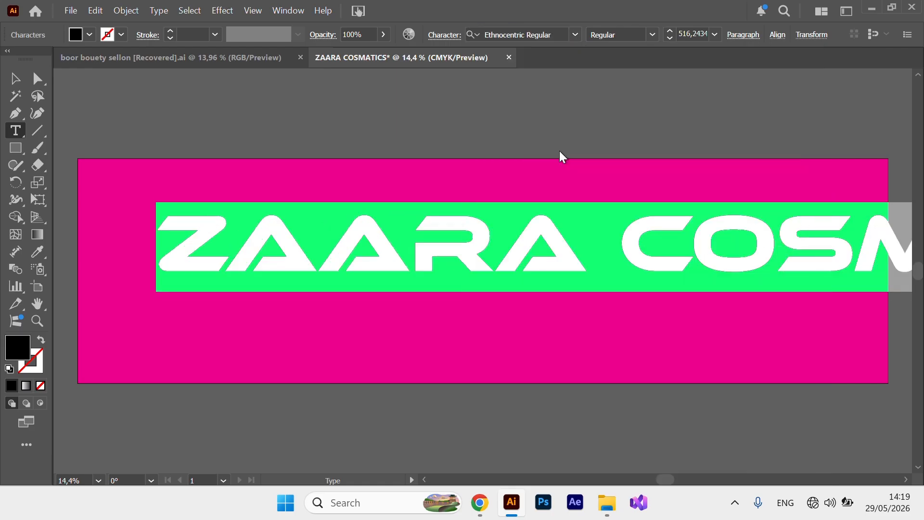
pyautogui.click(10, 85)
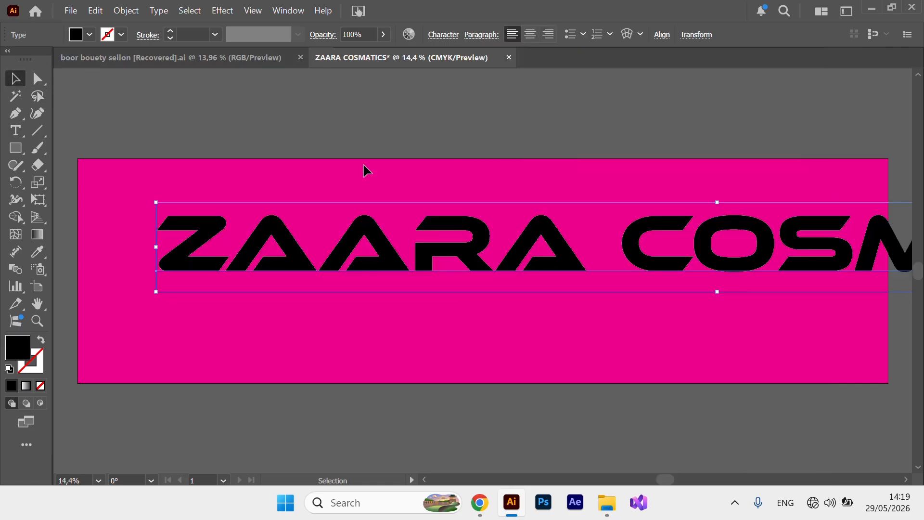
# - Scale the title down to about four-fifths of the banner's width and centre it horizontally near the banner's upper edge
pyautogui.moveTo(488, 263); pyautogui.dragTo(382, 245)
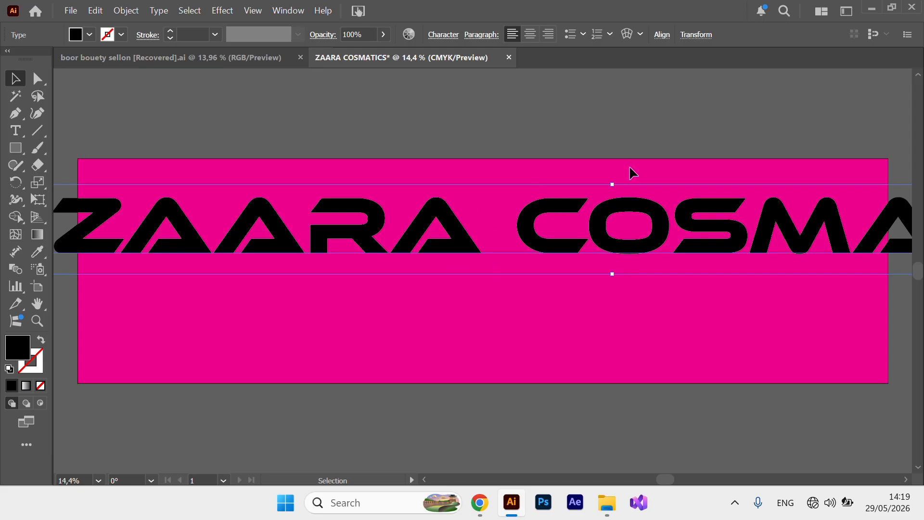
pyautogui.moveTo(612, 186); pyautogui.dragTo(611, 208)
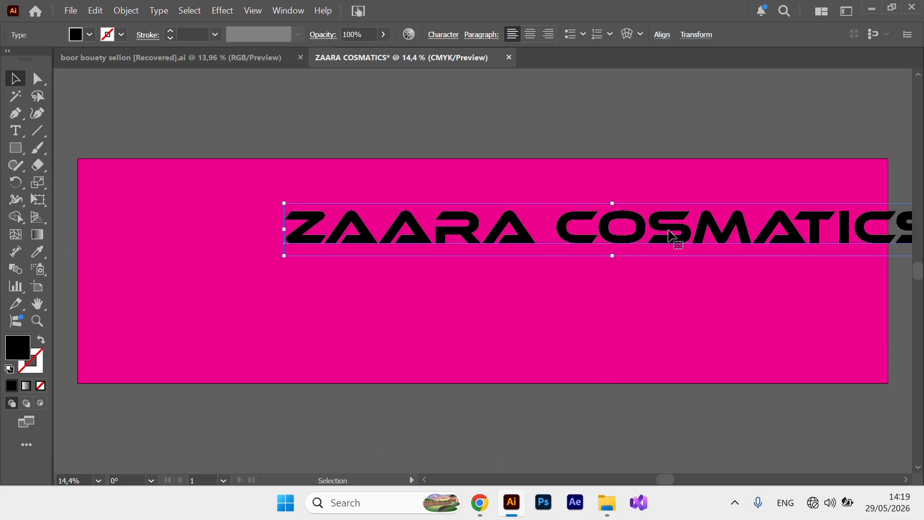
pyautogui.moveTo(673, 237); pyautogui.dragTo(522, 204)
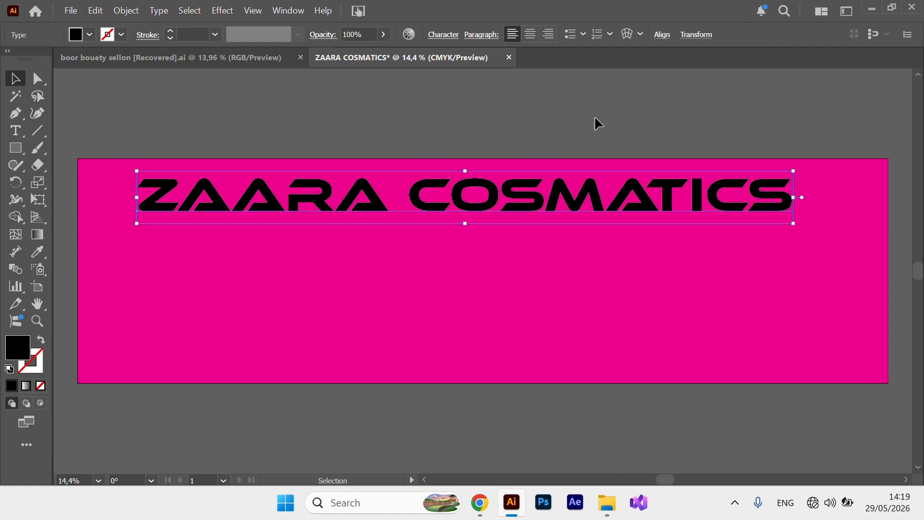
pyautogui.click(662, 37)
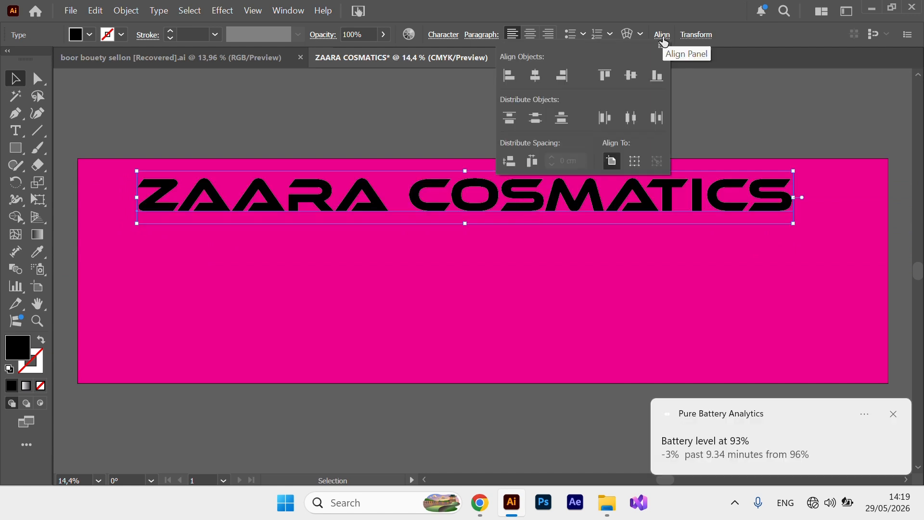
pyautogui.click(536, 75)
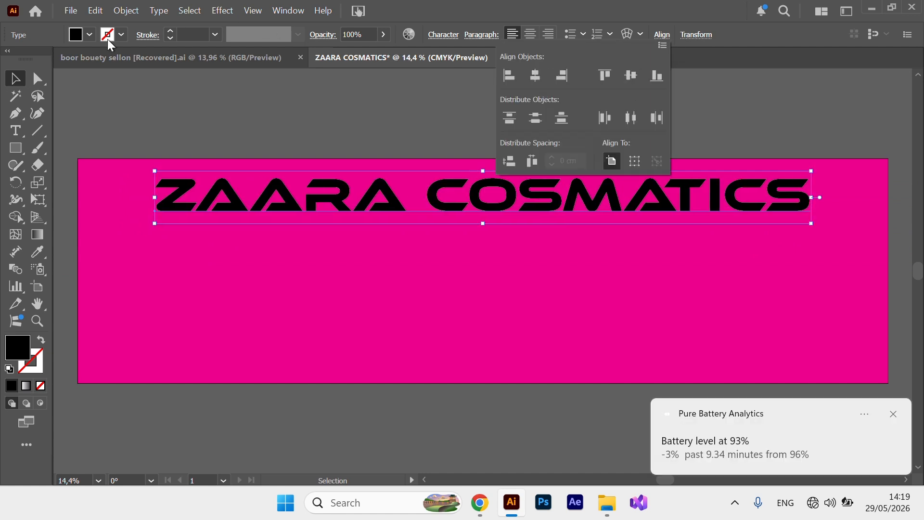
# - Fill the ZAARA COSMATICS title with white and deselect it
pyautogui.click(92, 40)
pyautogui.click(92, 40)
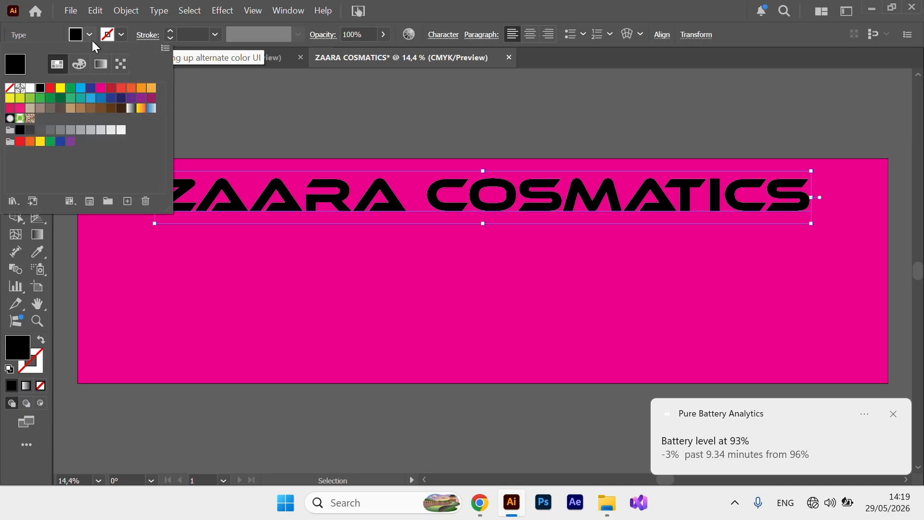
pyautogui.click(30, 87)
pyautogui.click(321, 95)
pyautogui.click(320, 91)
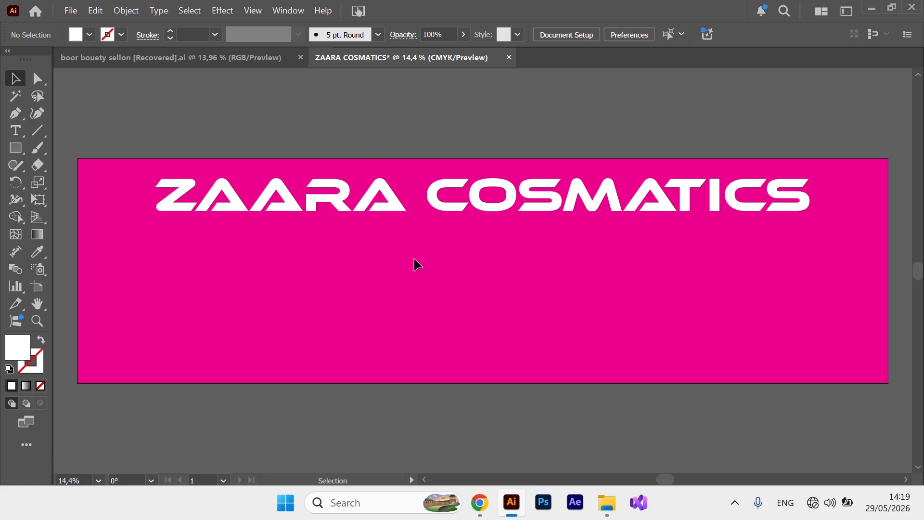
# - Add a placeholder point text, enlarge it to about a sixth of the banner's width, and position it beneath the word COSMATICS
pyautogui.click(18, 130)
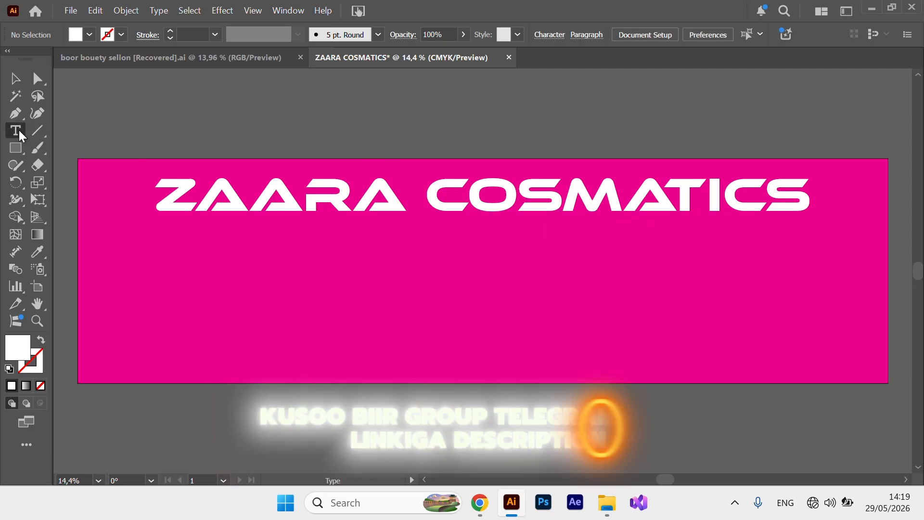
pyautogui.click(582, 235)
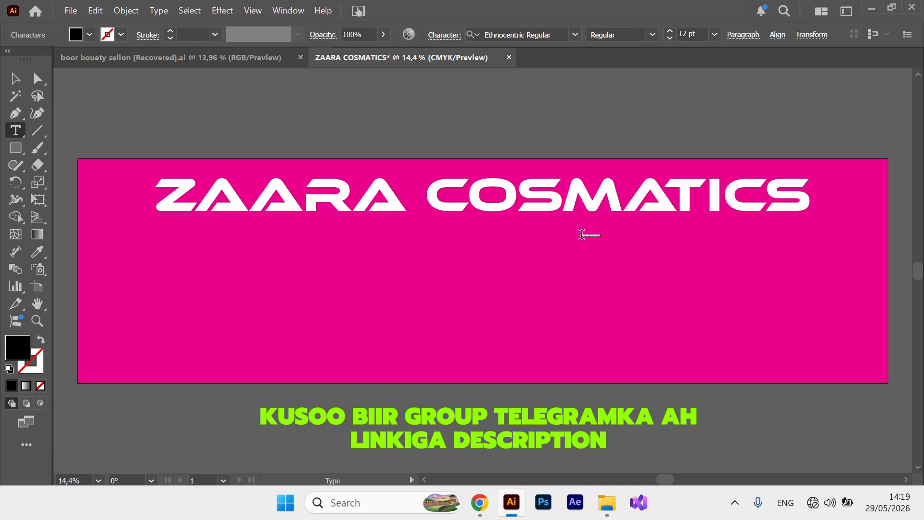
pyautogui.click(15, 78)
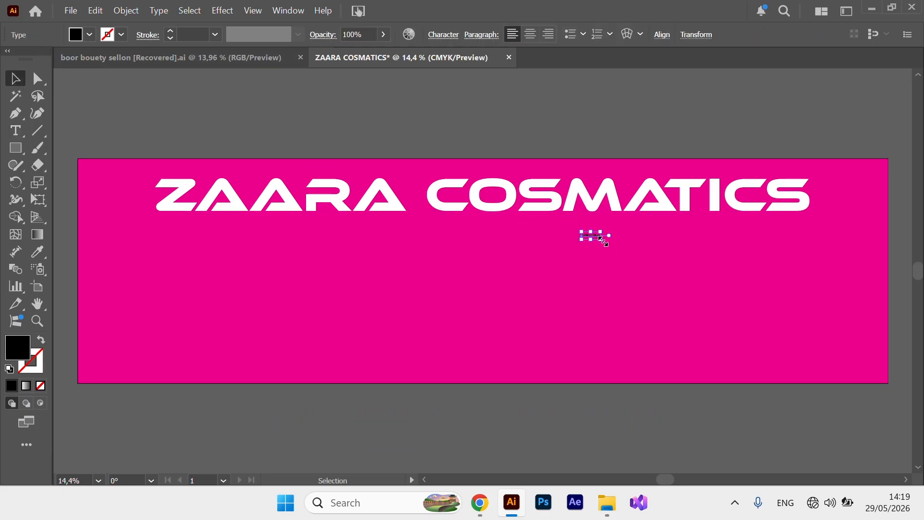
pyautogui.moveTo(601, 239); pyautogui.dragTo(663, 290)
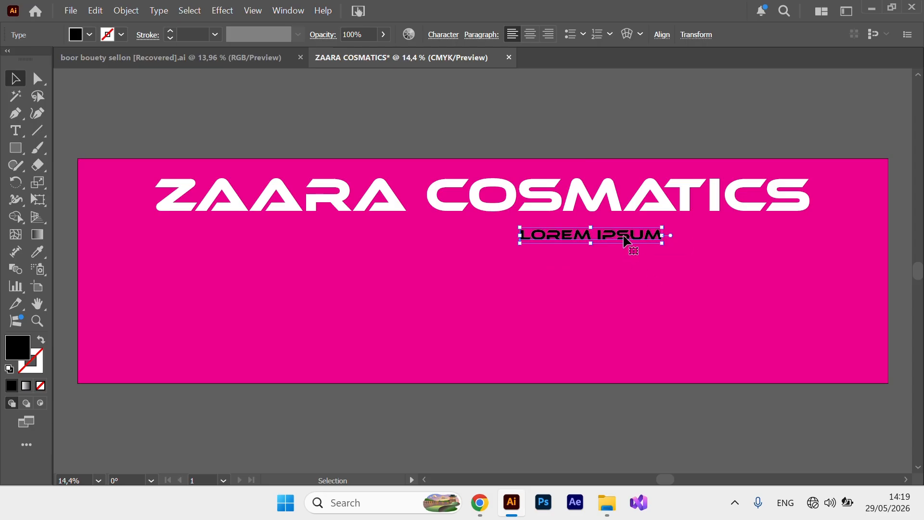
pyautogui.moveTo(633, 241); pyautogui.dragTo(693, 254)
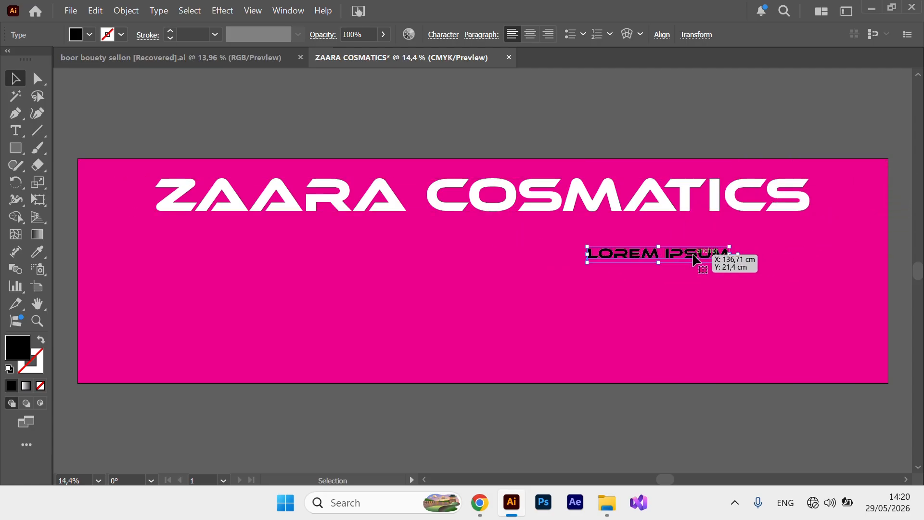
# - Replace the placeholder text below the title with the subtitle And beauty sellon
pyautogui.doubleClick(693, 254)
pyautogui.hotkey('ctrl', 'a')
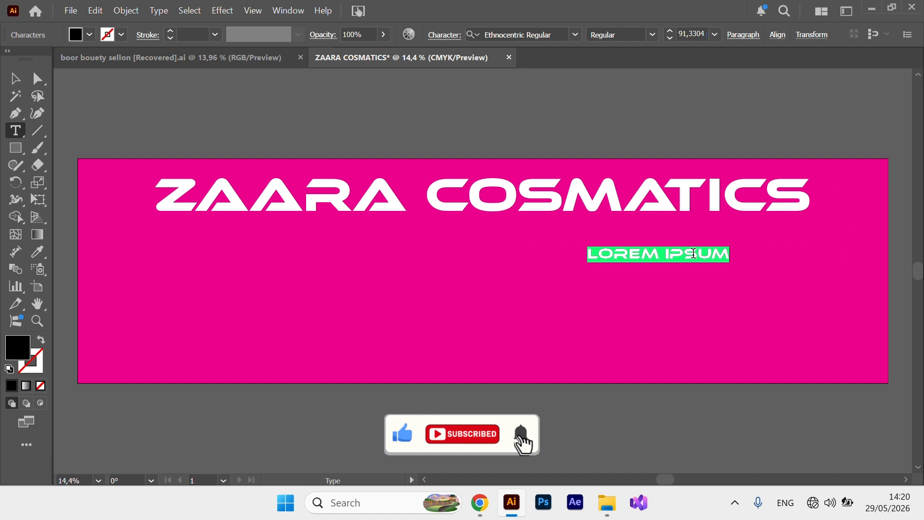
pyautogui.write('AN')
pyautogui.press('BackSpace')
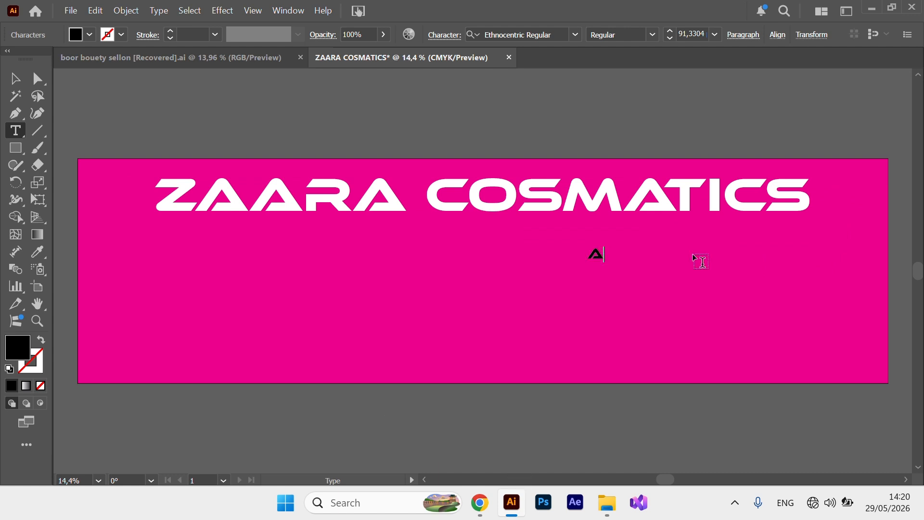
pyautogui.write('ND BEAUTY')
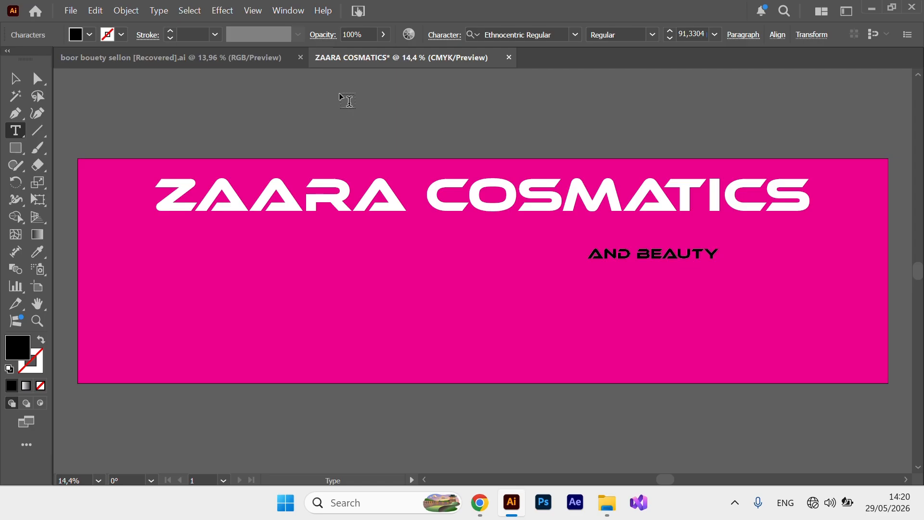
pyautogui.write(' SELLON')
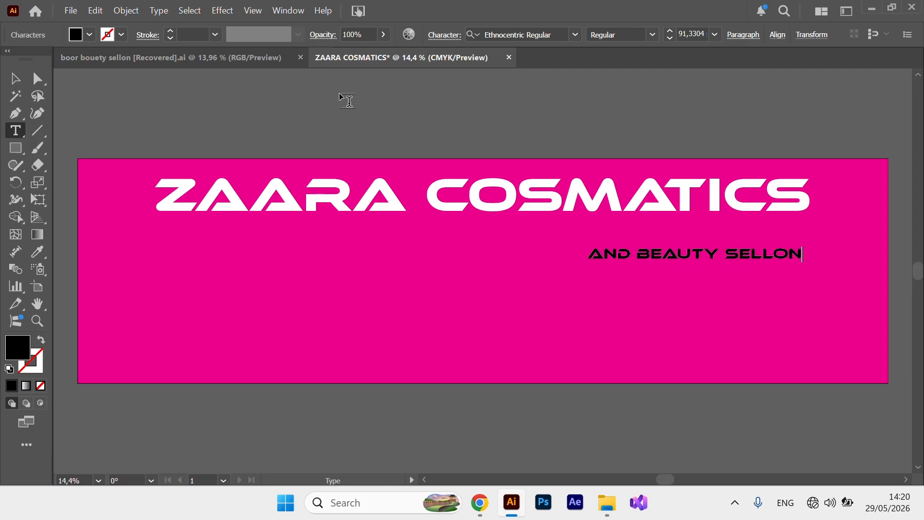
# - Change the font of the whole subtitle to Lucida Calligraphy Italic
pyautogui.tripleClick(640, 253)
pyautogui.click(577, 33)
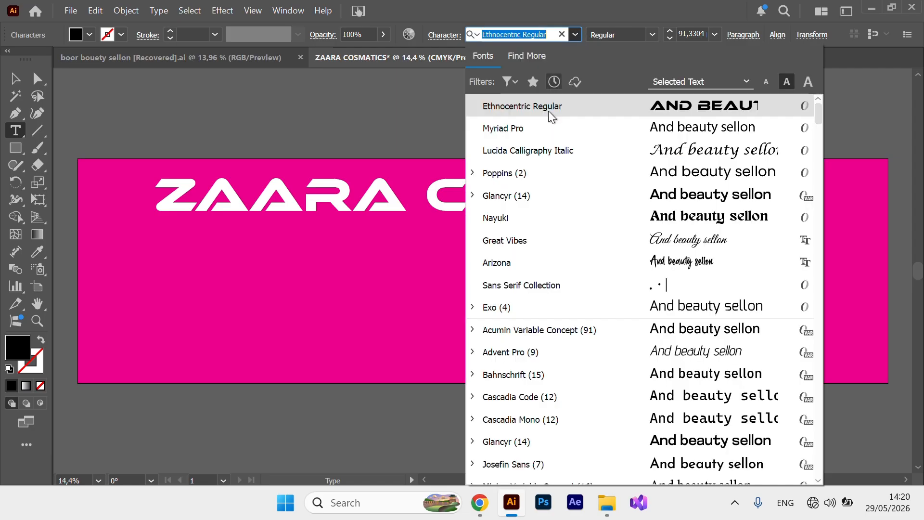
pyautogui.click(518, 153)
pyautogui.click(14, 82)
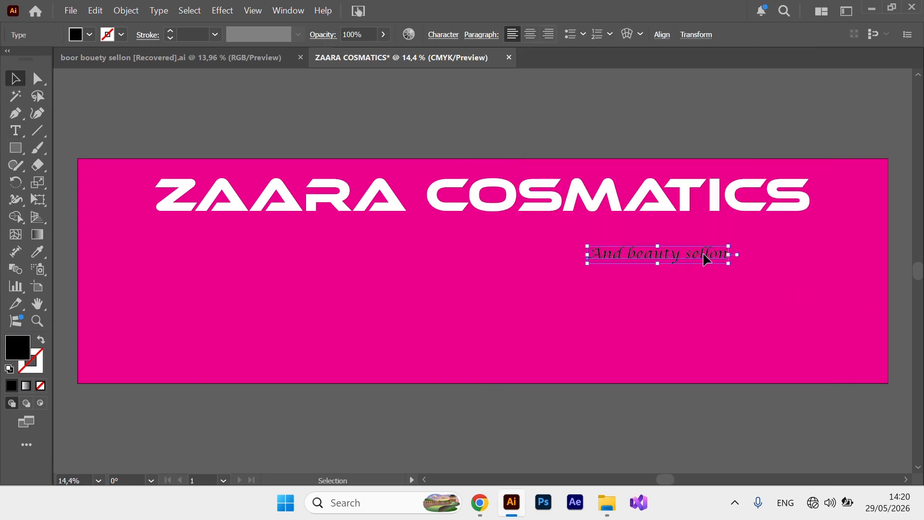
# - Enlarge the subtitle to about 30% of the banner's width and place it beneath the end of the title
pyautogui.moveTo(704, 258); pyautogui.dragTo(774, 234)
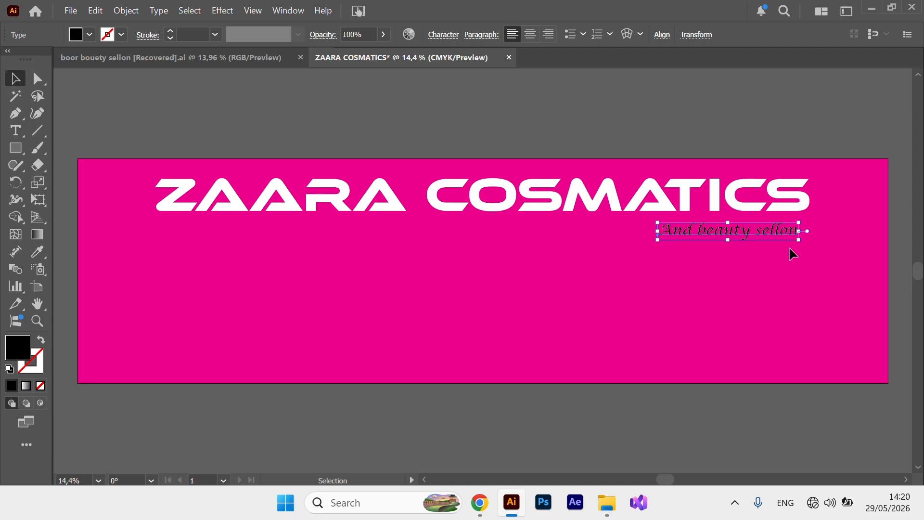
pyautogui.moveTo(798, 239); pyautogui.dragTo(852, 291)
pyautogui.moveTo(765, 235); pyautogui.dragTo(760, 250)
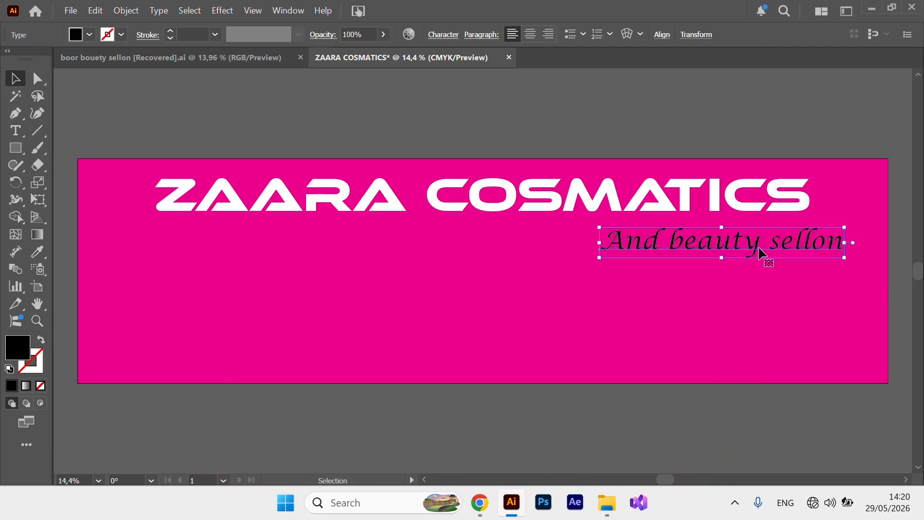
# - Capitalise the second and third words of the subtitle so it reads And Beauty Sellon
pyautogui.doubleClick(683, 246)
pyautogui.press('BackSpace')
pyautogui.write('B')
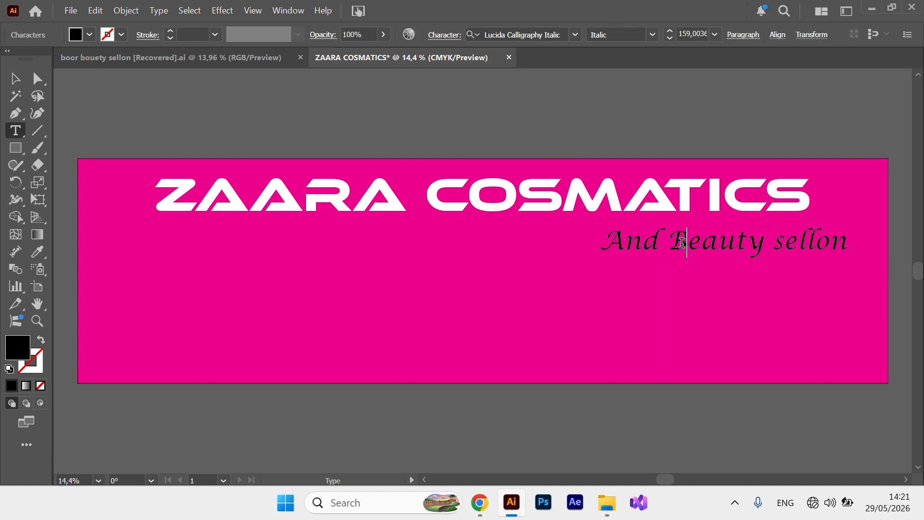
pyautogui.click(783, 249)
pyautogui.press('BackSpace')
pyautogui.write('S')
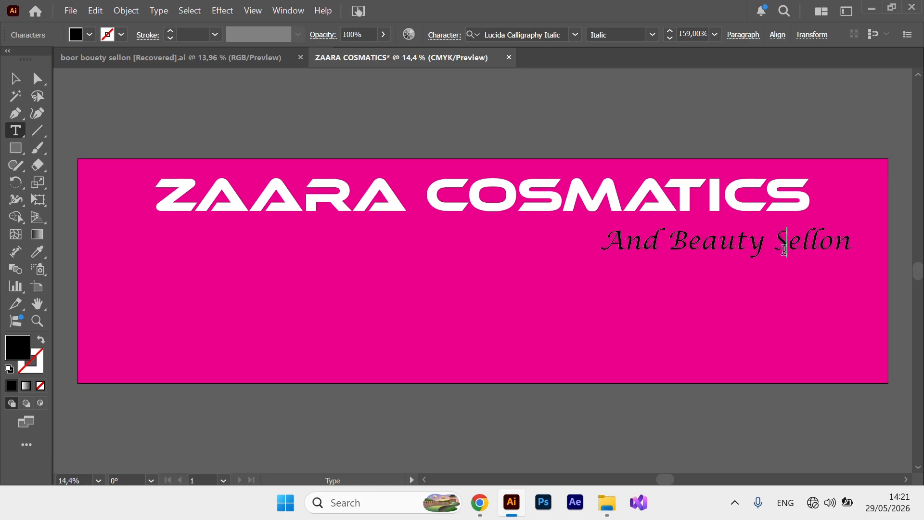
# - Move the subtitle up close beneath the end of the title and deselect it
pyautogui.click(19, 86)
pyautogui.moveTo(776, 245); pyautogui.dragTo(746, 236)
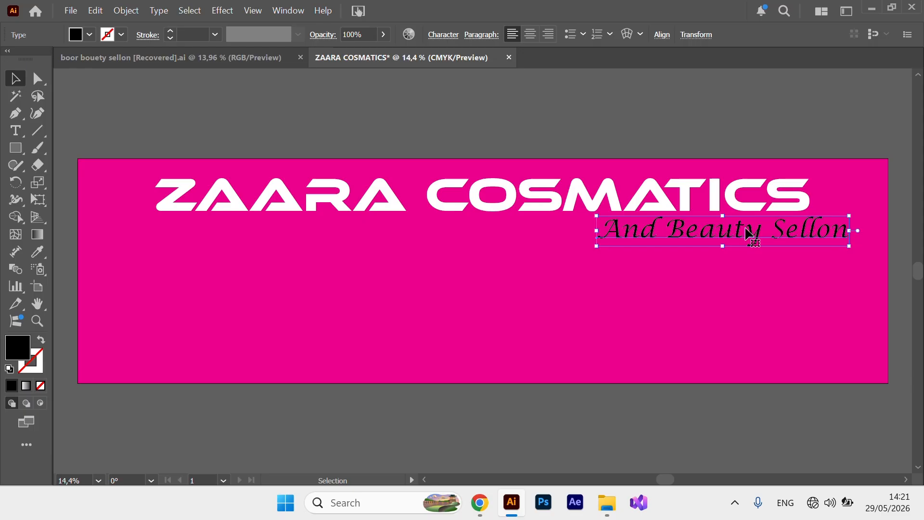
pyautogui.click(708, 350)
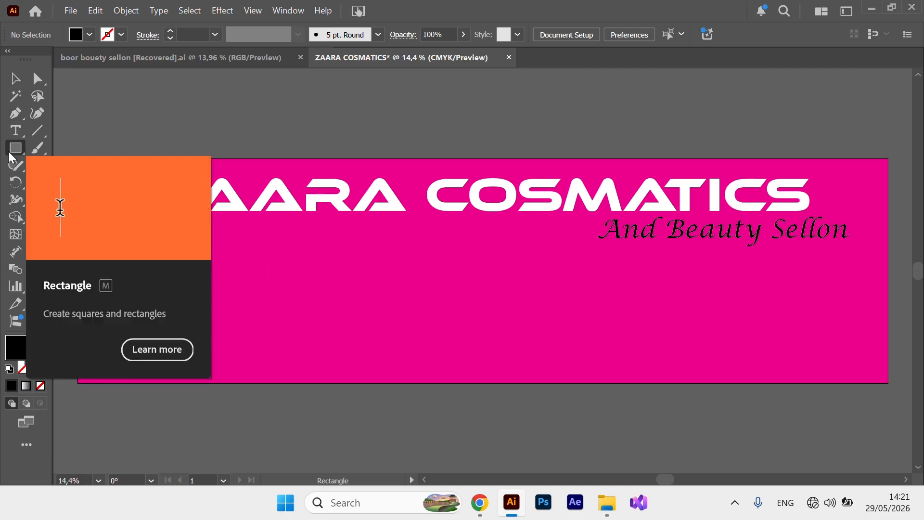
# - Draw a rectangle about 15% of the banner's width and nearly two-thirds of its height, flush in the banner's lower left corner
pyautogui.click(10, 152)
pyautogui.moveTo(88, 241)
pyautogui.mouseDown()
pyautogui.moveTo(234, 386)
pyautogui.moveTo(194, 379)
pyautogui.moveTo(213, 384)
pyautogui.mouseUp()
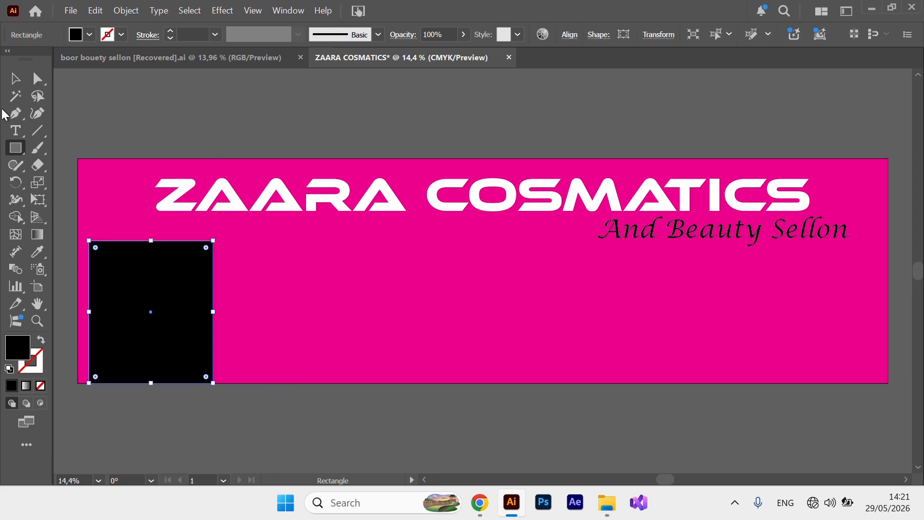
pyautogui.click(14, 78)
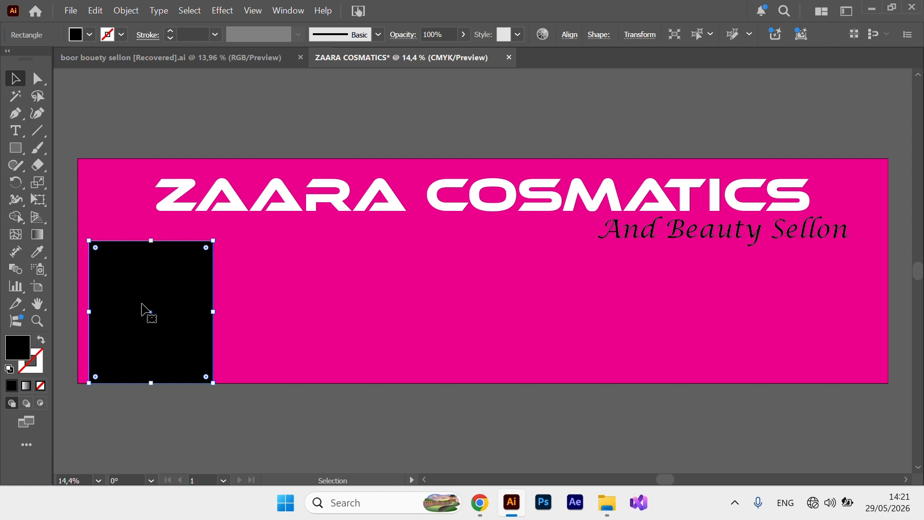
pyautogui.moveTo(143, 308); pyautogui.dragTo(130, 309)
pyautogui.click(293, 426)
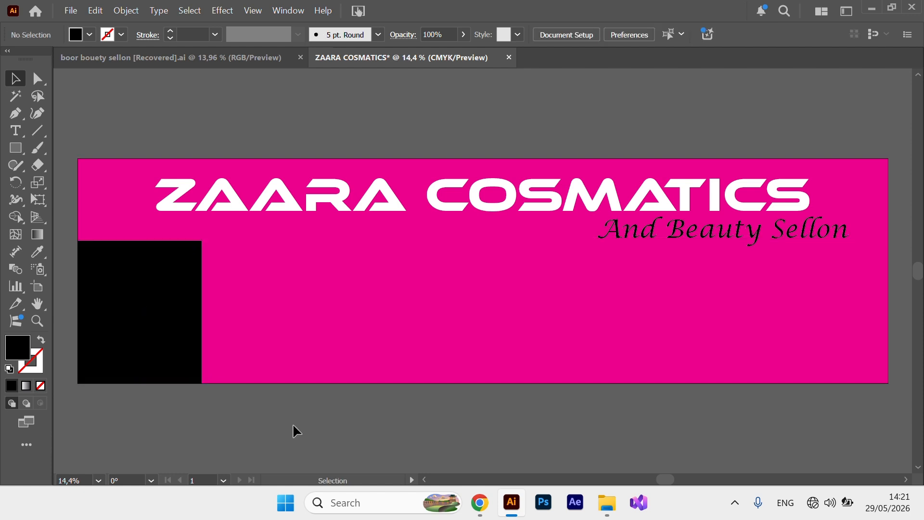
# - Fill the rectangle in the banner's lower left corner with the light orange swatch
pyautogui.click(149, 293)
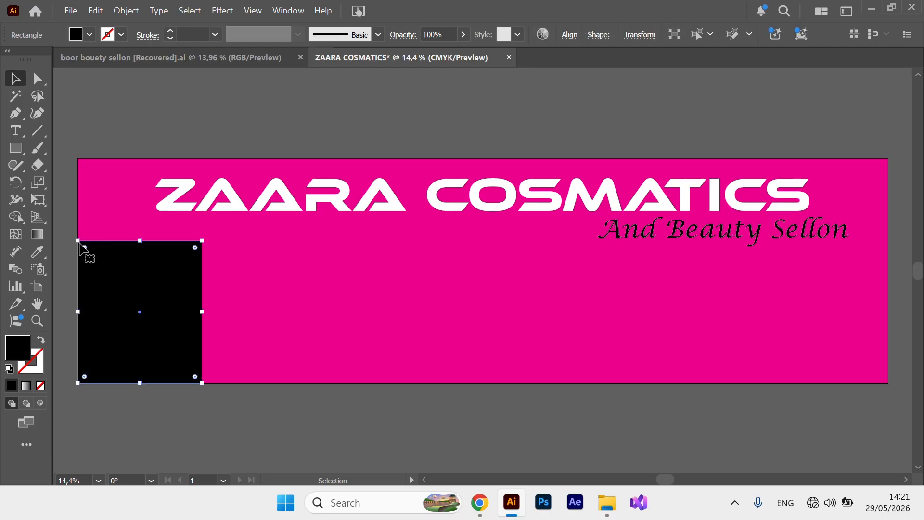
pyautogui.click(307, 293)
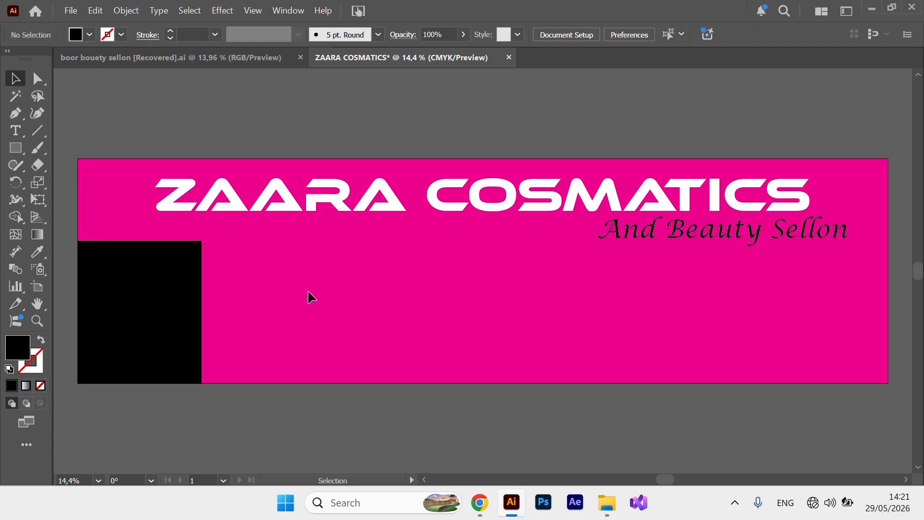
pyautogui.click(197, 306)
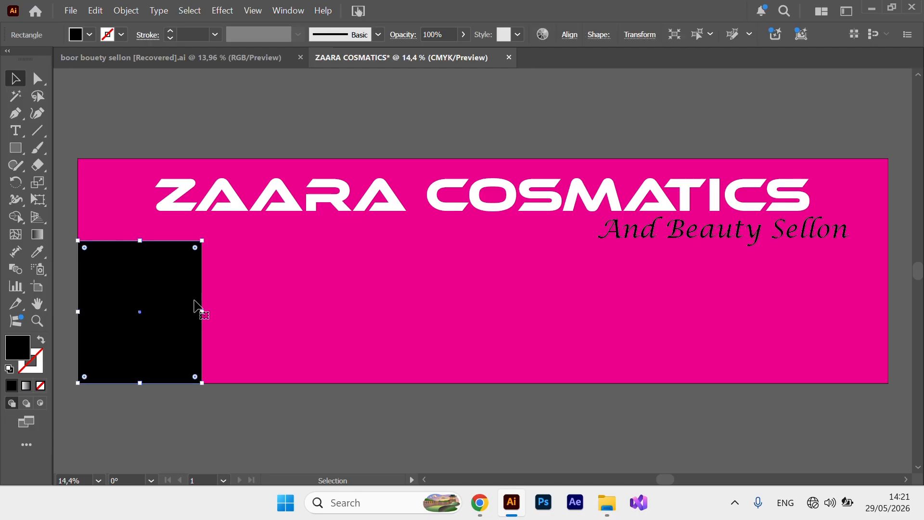
pyautogui.click(90, 34)
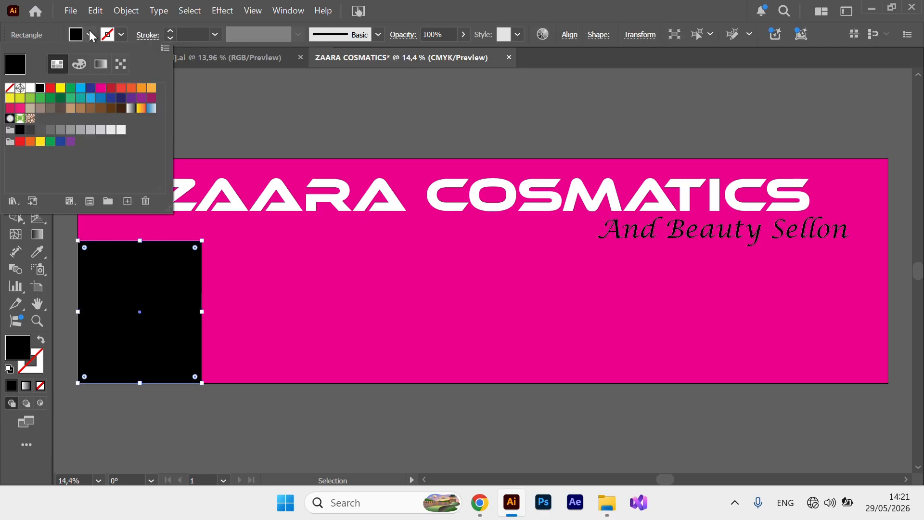
pyautogui.click(151, 88)
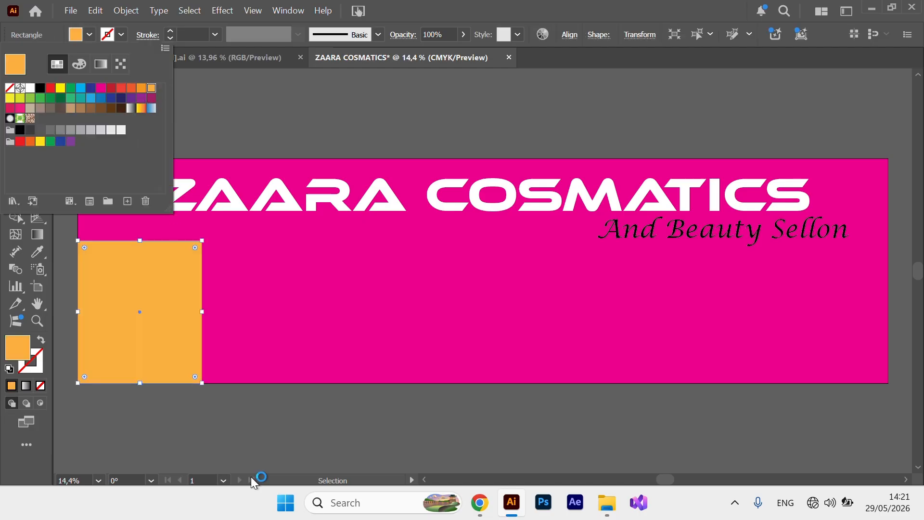
pyautogui.click(237, 449)
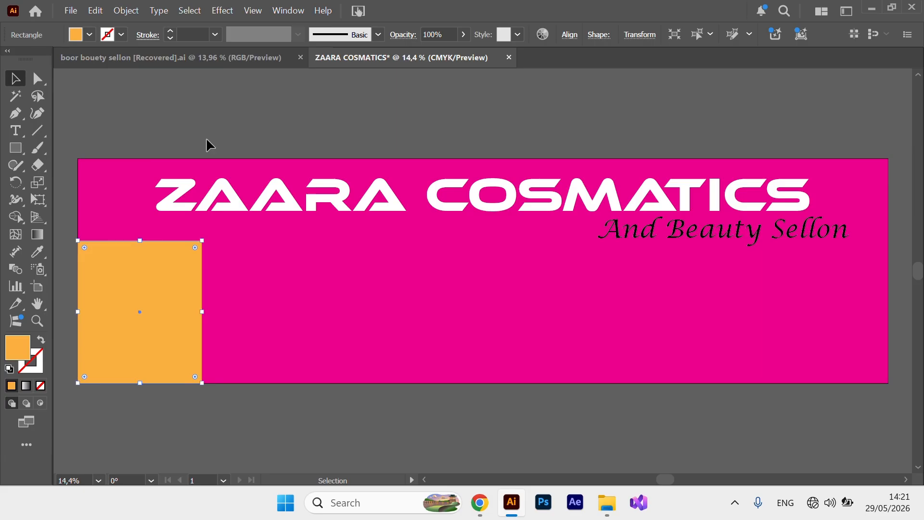
# - Raise the orange rectangle's upper left anchor point along the banner's edge to about Y 12.8 cm, slanting its upper side
pyautogui.click(38, 79)
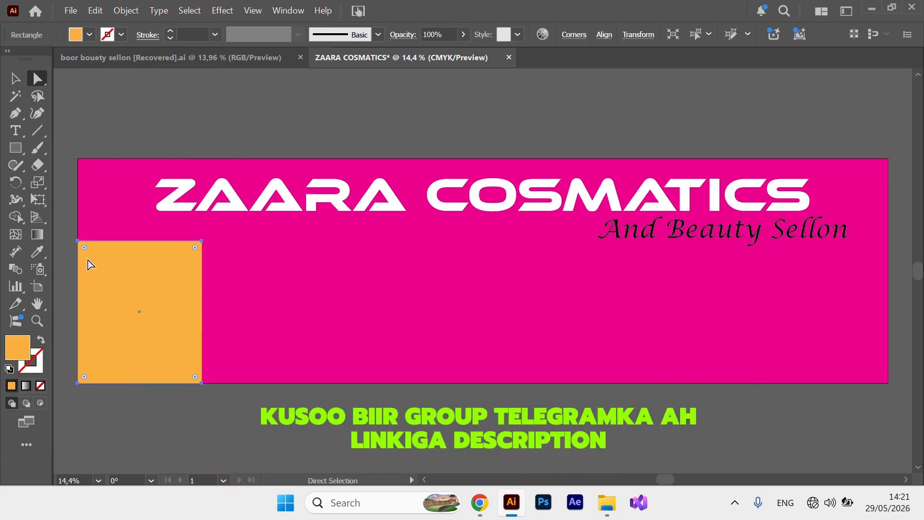
pyautogui.moveTo(77, 238); pyautogui.dragTo(77, 215)
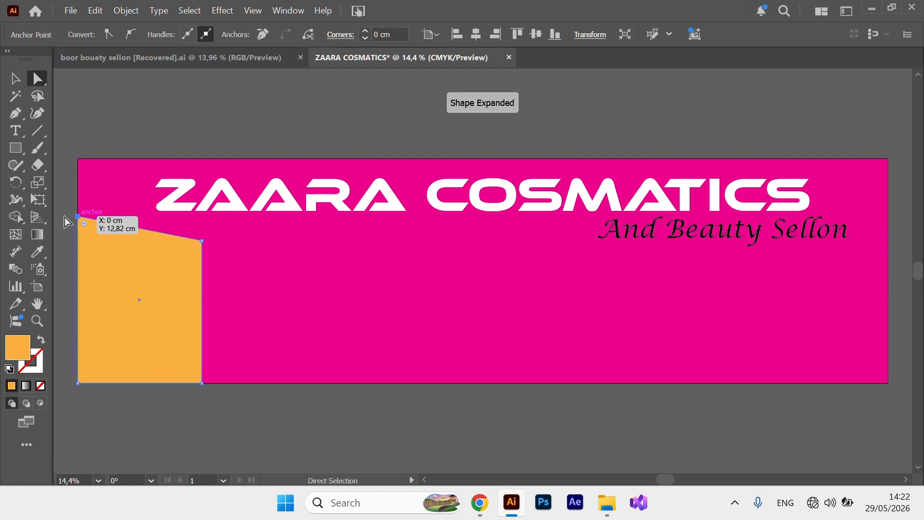
# - Shorten the orange corner shape from above to about five-eighths of the banner's height and narrow it slightly from its inner side
pyautogui.click(57, 214)
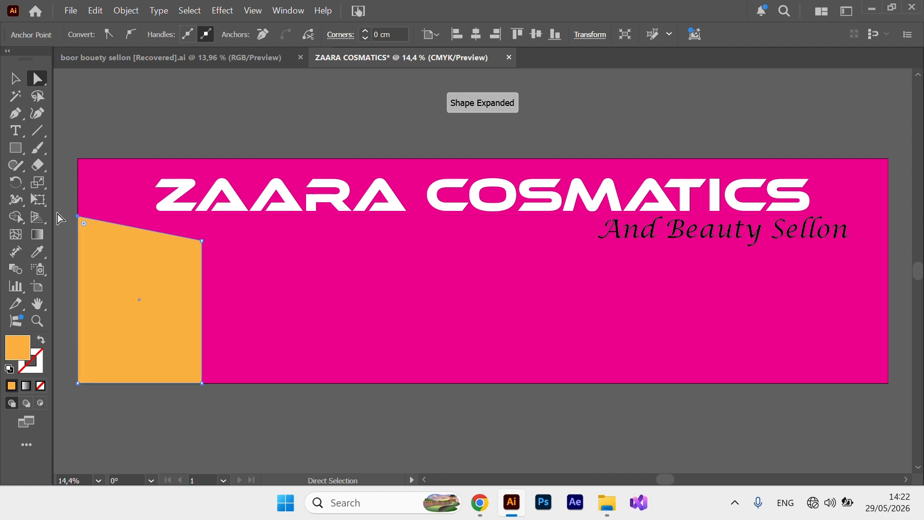
pyautogui.click(156, 244)
pyautogui.click(11, 83)
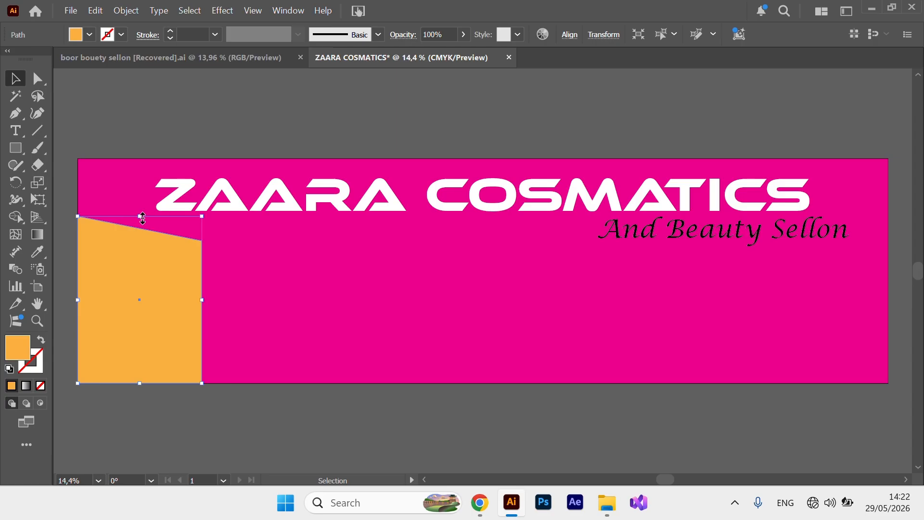
pyautogui.moveTo(142, 218); pyautogui.dragTo(144, 246)
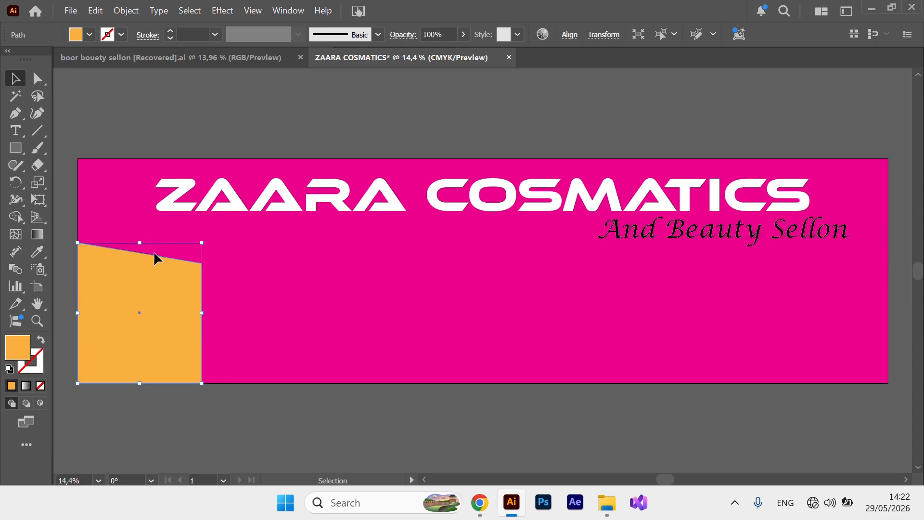
pyautogui.moveTo(202, 312); pyautogui.dragTo(196, 313)
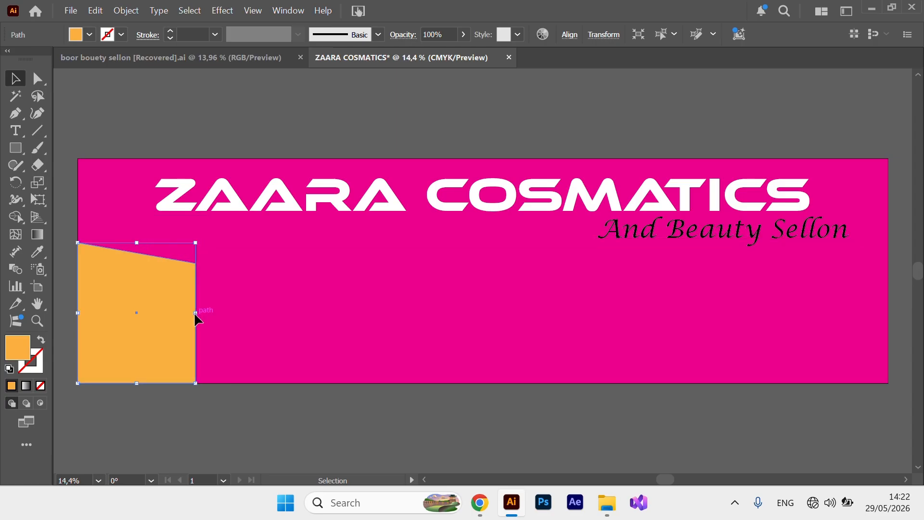
pyautogui.click(247, 406)
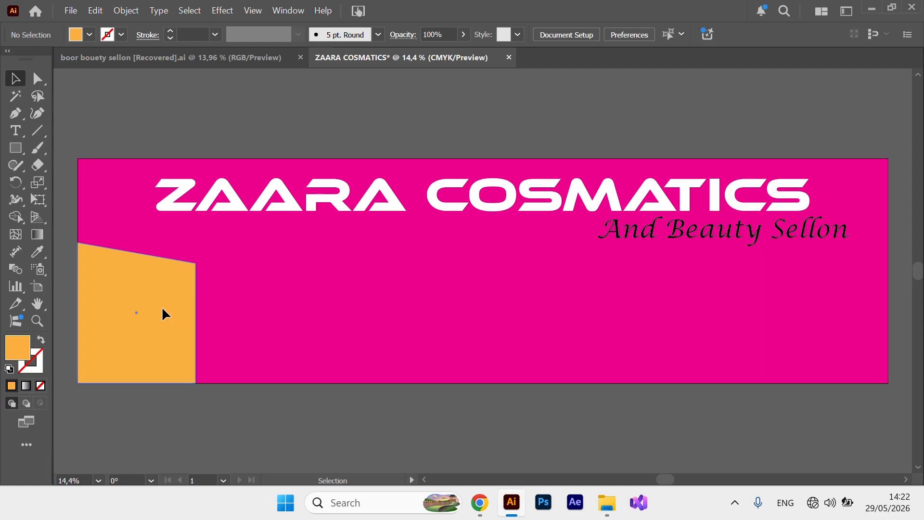
# - Duplicate the orange corner shape, offsetting the copy slightly up and to the right of the original
pyautogui.click(162, 310)
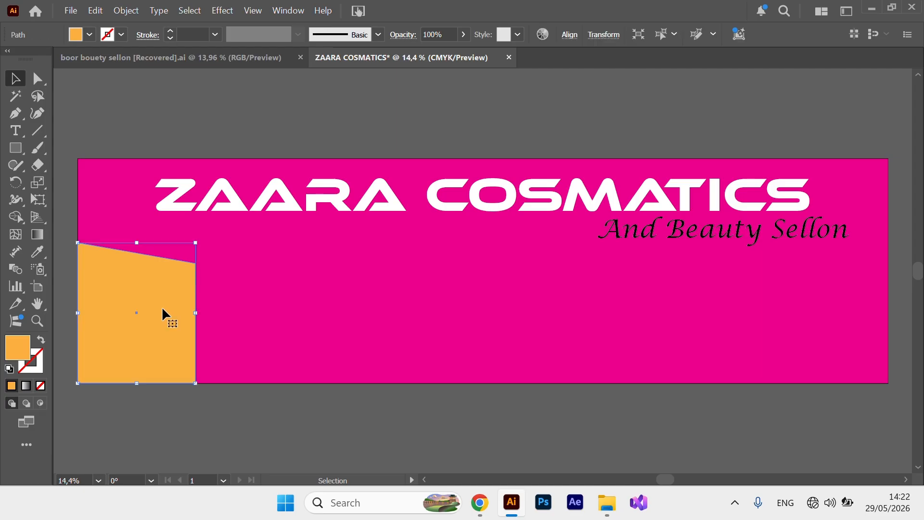
pyautogui.press('ctrl')
pyautogui.moveTo(162, 309); pyautogui.dragTo(170, 304)
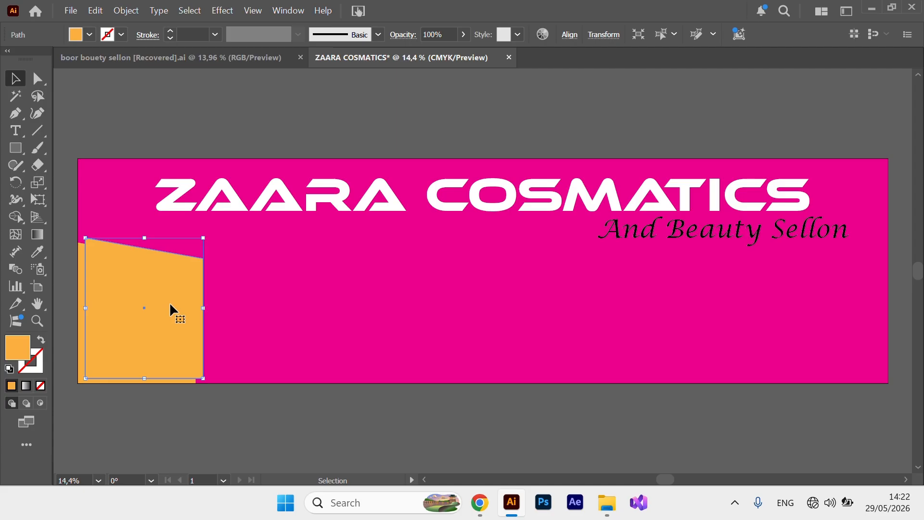
# - Turn the copied shape into an unfilled outline with a white 16 pt stroke
pyautogui.click(42, 340)
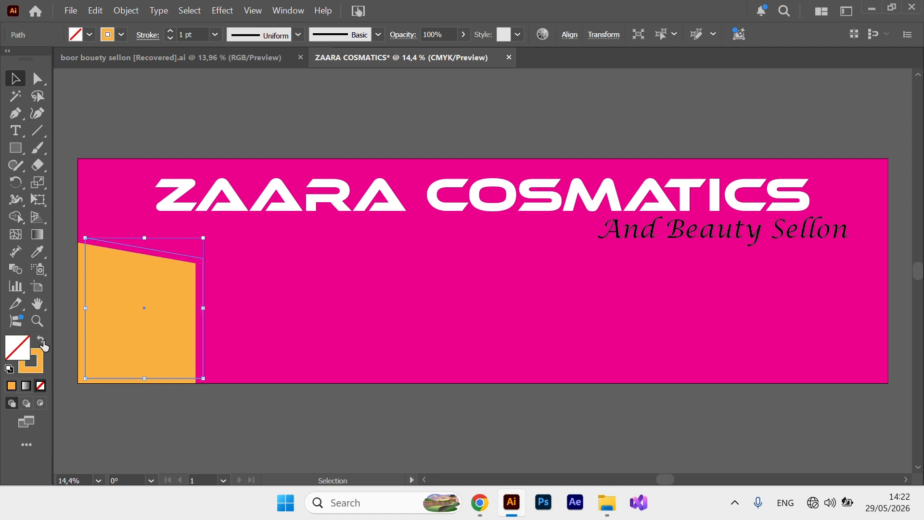
pyautogui.click(215, 34)
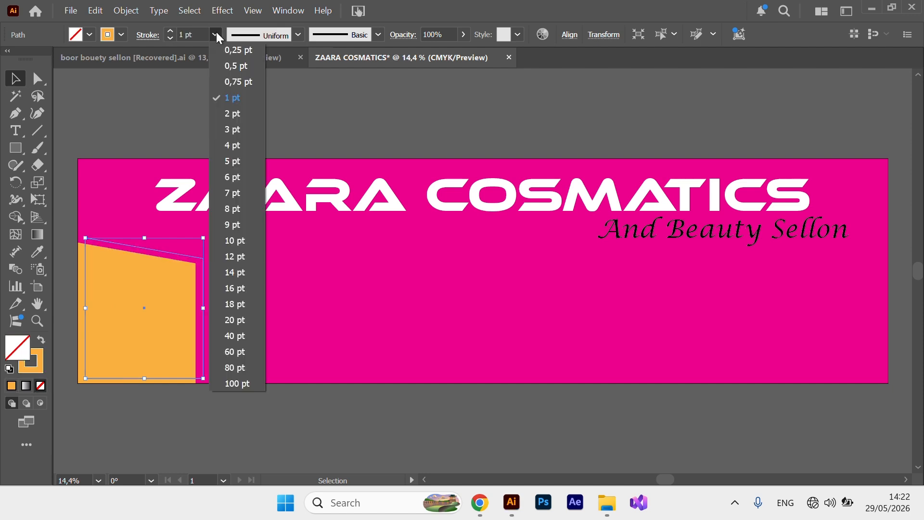
pyautogui.click(235, 288)
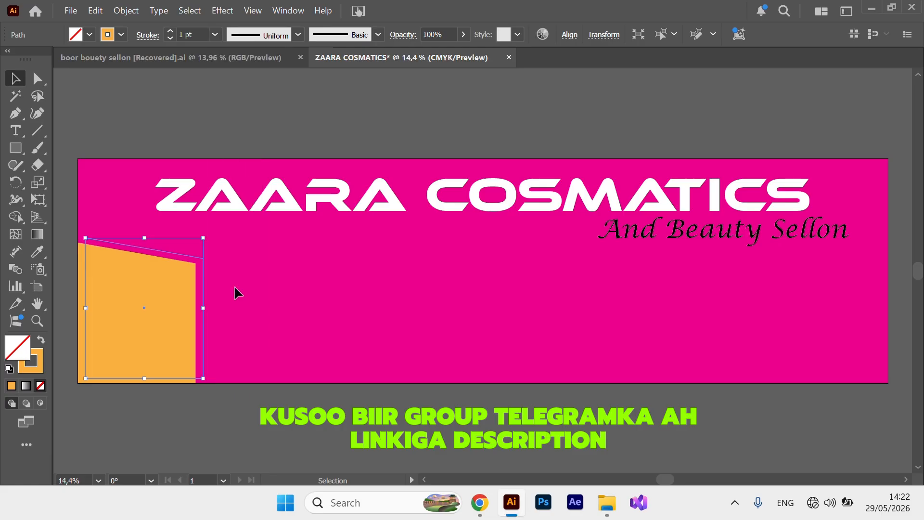
pyautogui.click(122, 35)
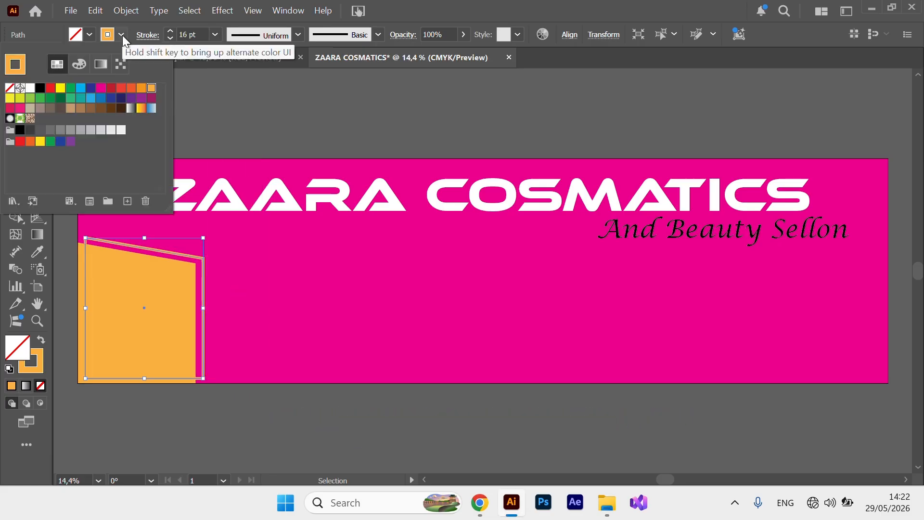
pyautogui.click(30, 93)
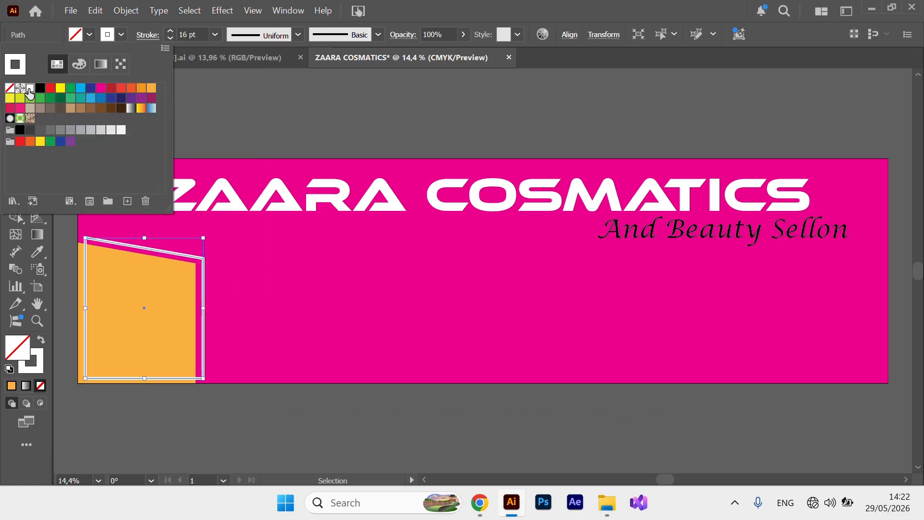
# - Apply the width profile that swells from a thin start to a thick end to the white outline, and deselect it
pyautogui.click(304, 35)
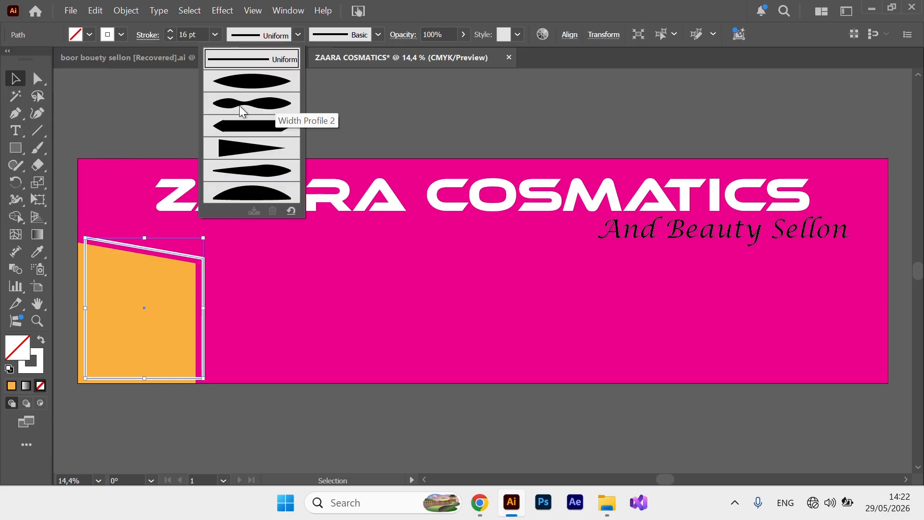
pyautogui.click(258, 174)
pyautogui.click(203, 108)
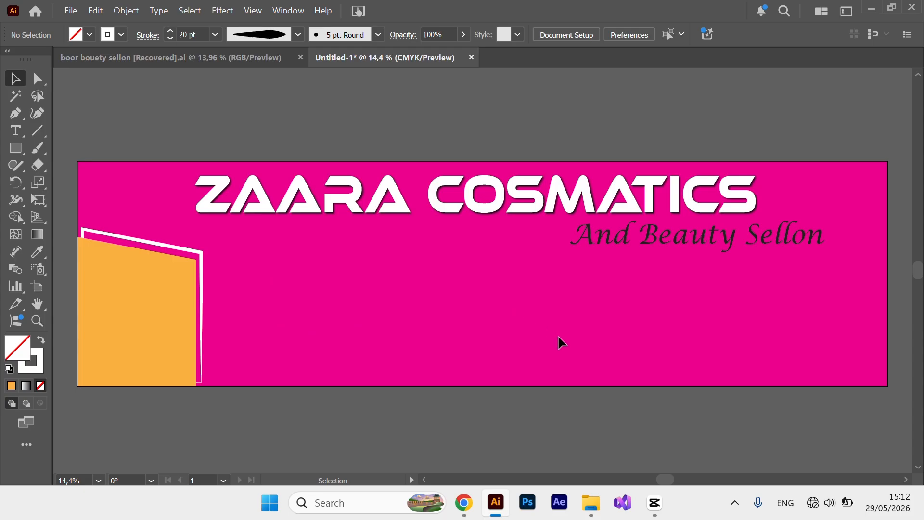
# - Draw a circle about 23.2 cm in diameter in the banner's lower area, to the right of the orange shape
pyautogui.click(13, 149)
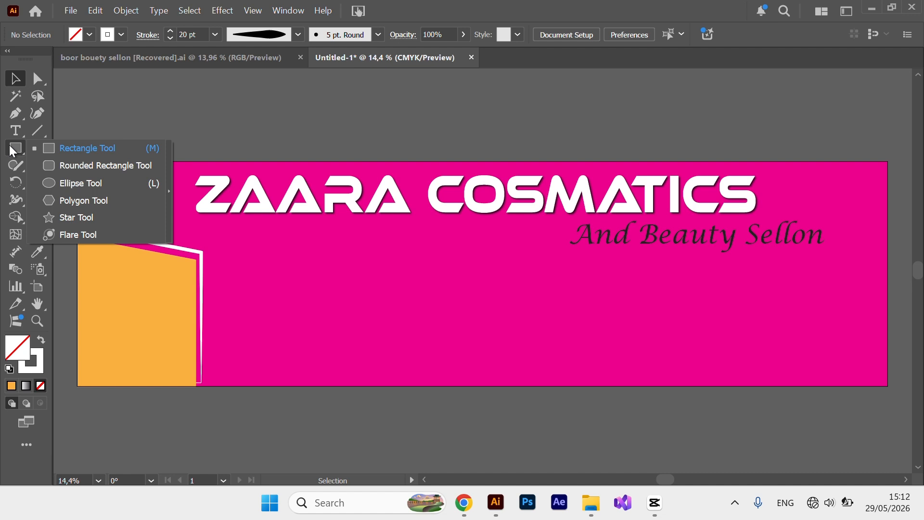
pyautogui.click(82, 183)
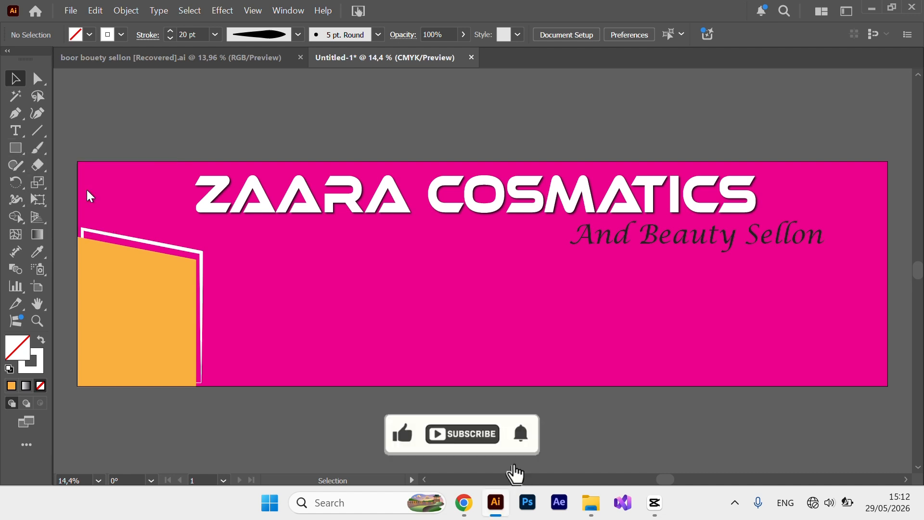
pyautogui.moveTo(294, 279); pyautogui.dragTo(398, 351)
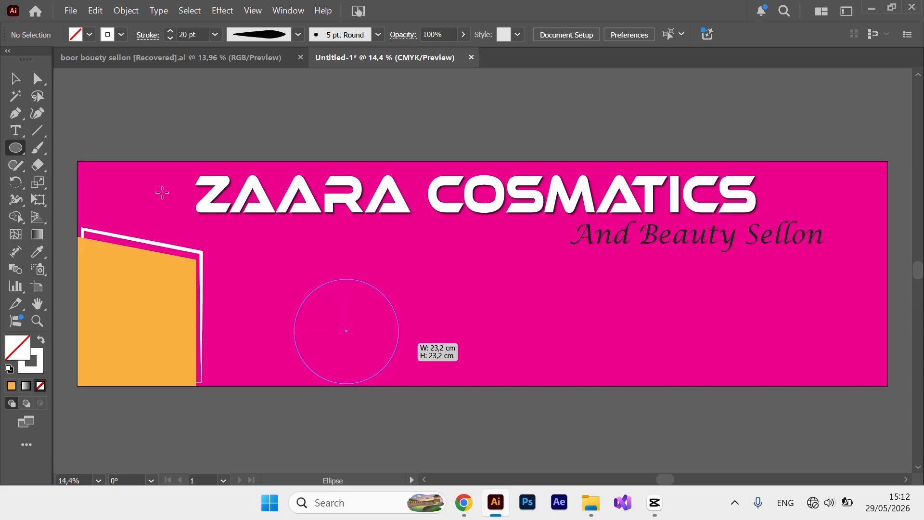
# - Fill the circle with white and remove its stroke
pyautogui.click(89, 35)
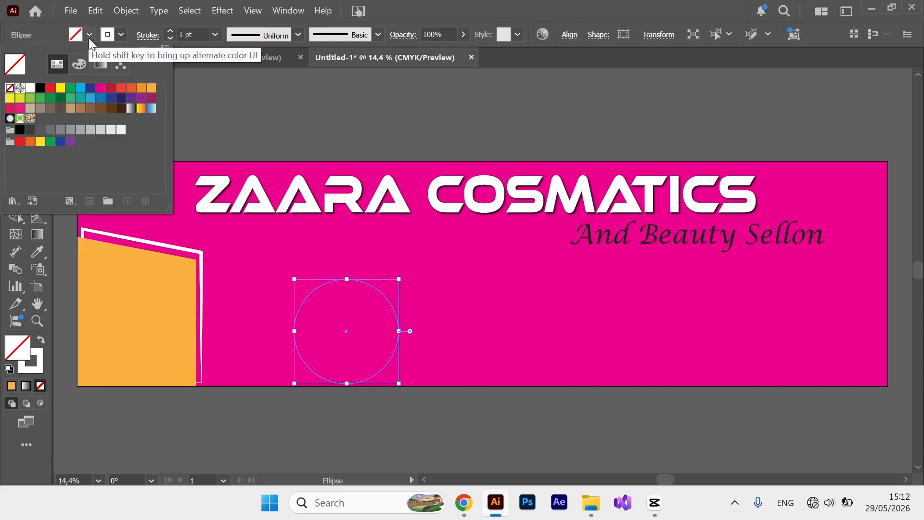
pyautogui.click(30, 92)
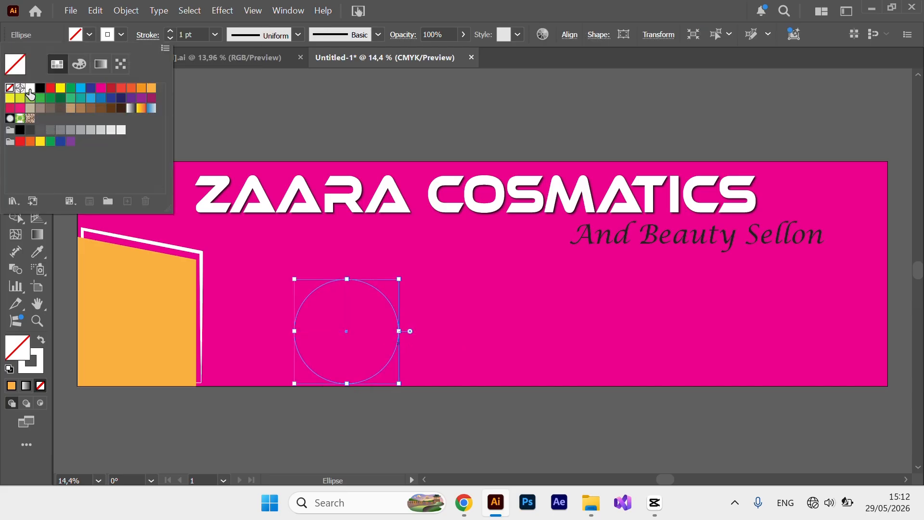
pyautogui.click(121, 35)
pyautogui.click(121, 35)
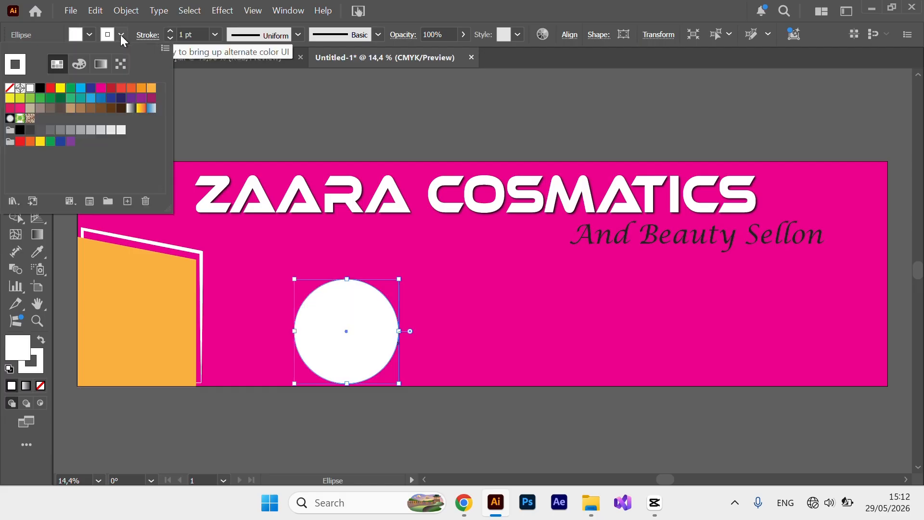
pyautogui.click(10, 88)
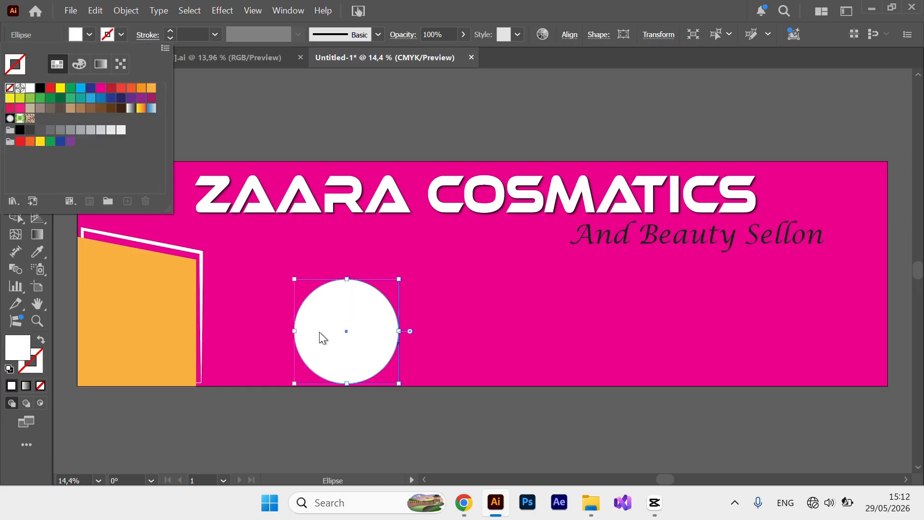
pyautogui.click(360, 336)
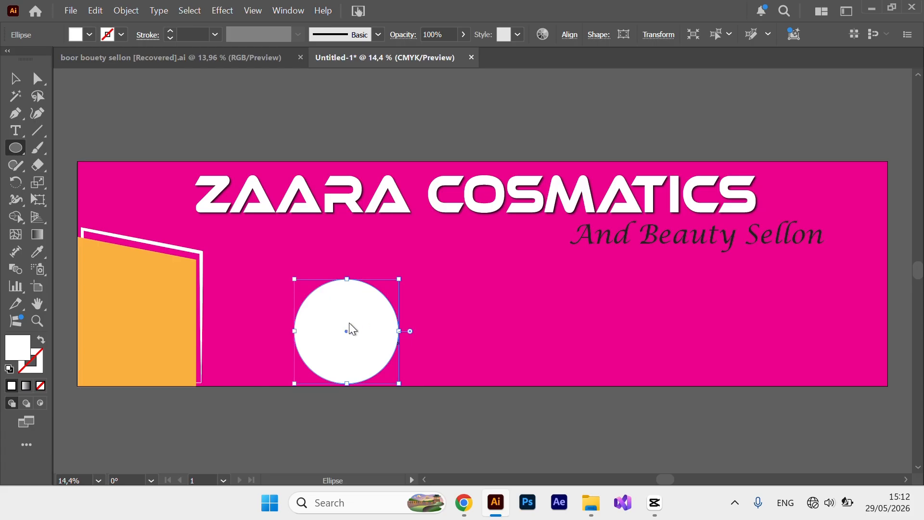
# - Move the white circle slightly up and left, and delete the extra copy overlapping it
pyautogui.press('v')
pyautogui.moveTo(346, 326); pyautogui.dragTo(392, 386)
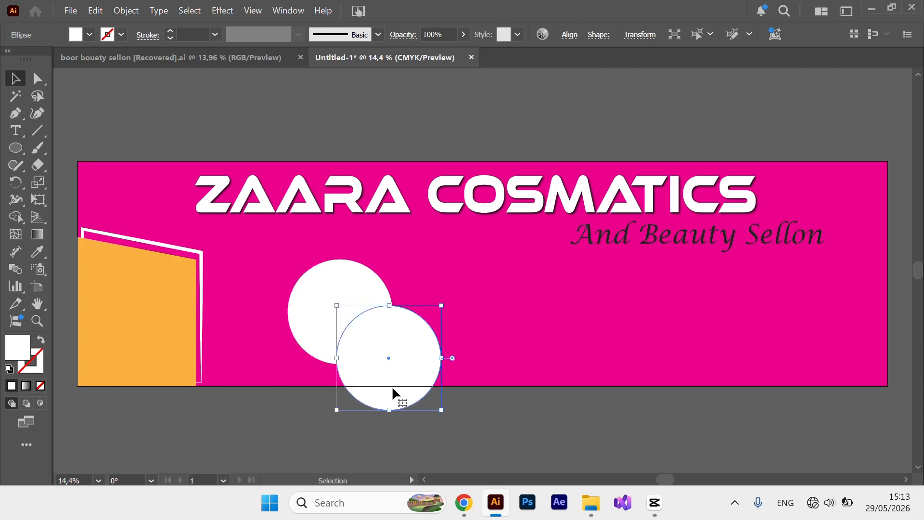
pyautogui.press('Delete')
pyautogui.click(342, 307)
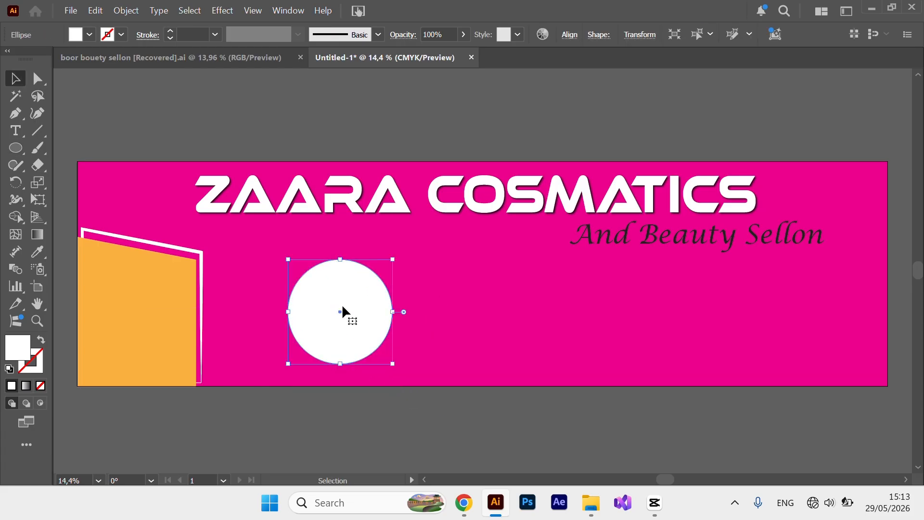
# - Duplicate the white circle in place and enlarge the copy proportionally by about 14% toward the upper left
pyautogui.press('a')
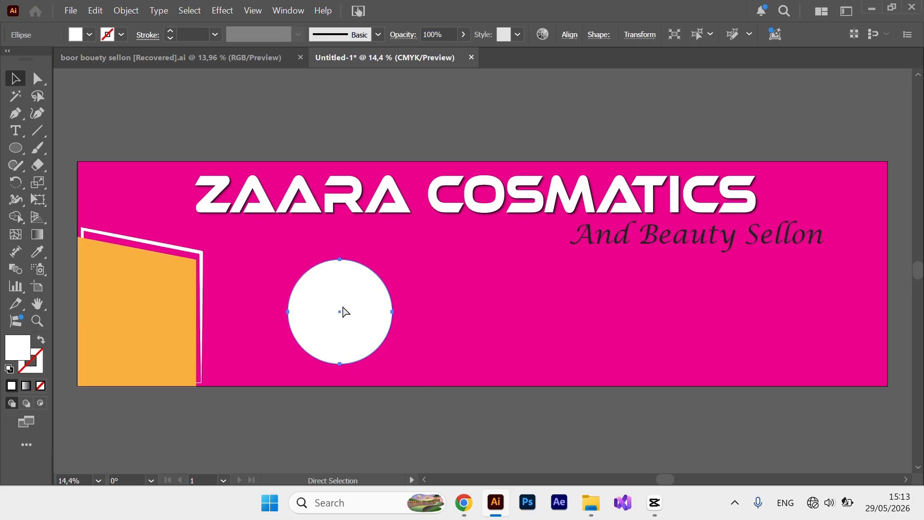
pyautogui.press('v')
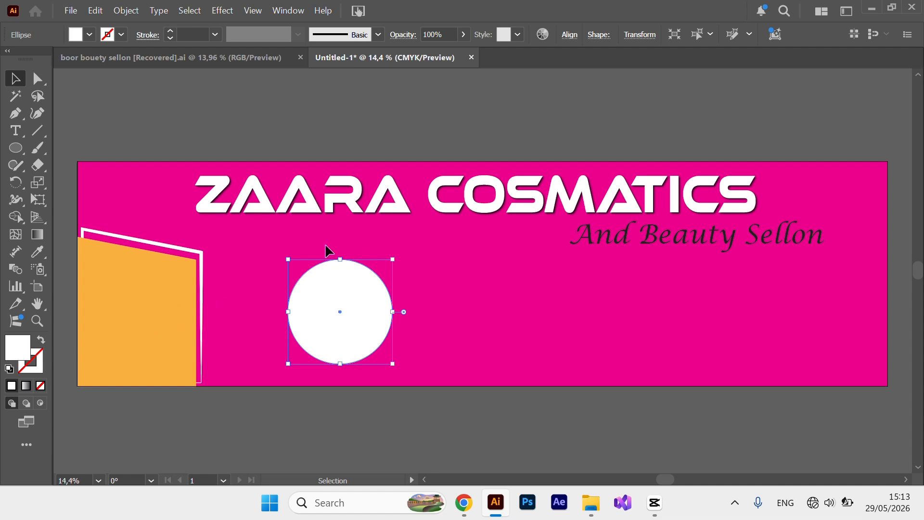
pyautogui.moveTo(288, 259); pyautogui.dragTo(273, 245)
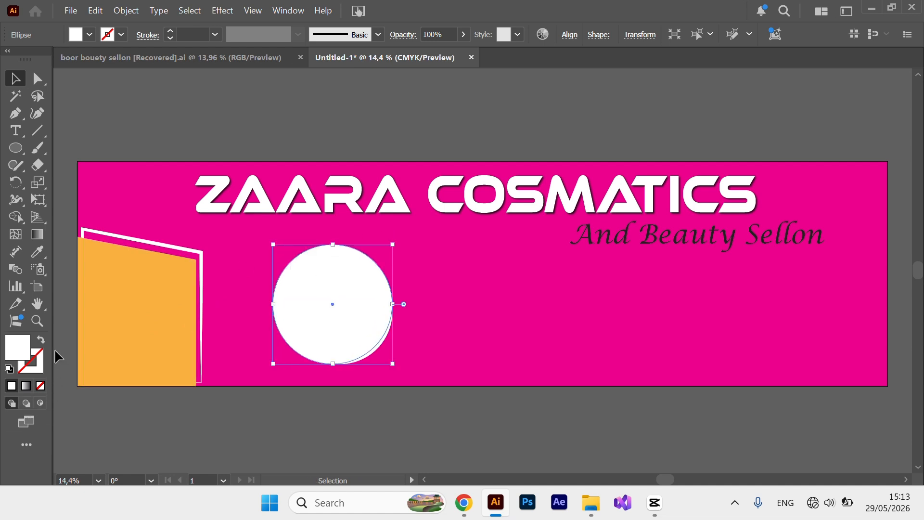
# - Turn the larger circle into an unfilled ring with a white 60 pt stroke and deselect it
pyautogui.click(42, 342)
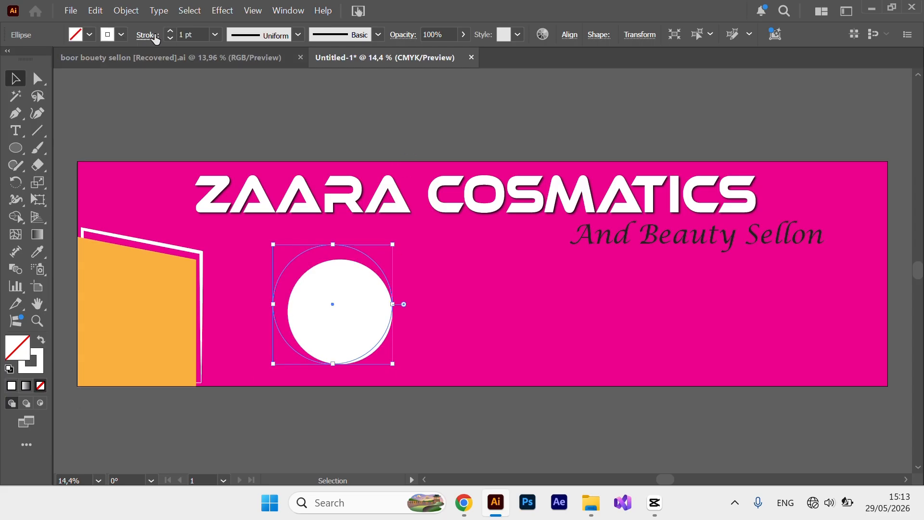
pyautogui.click(214, 36)
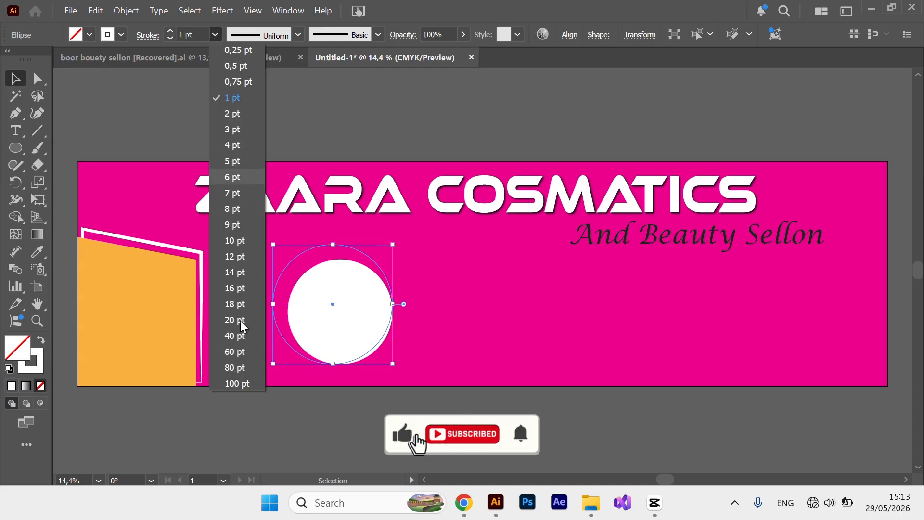
pyautogui.click(223, 351)
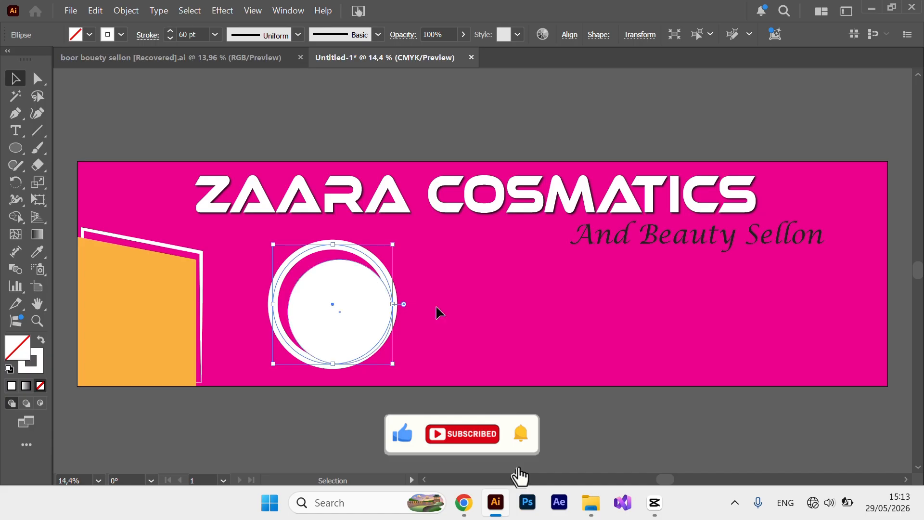
pyautogui.click(477, 308)
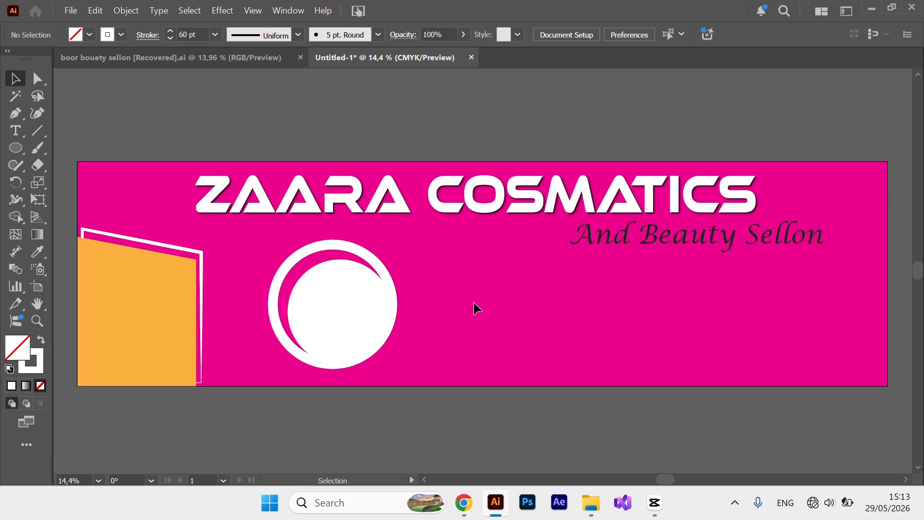
# - Align the white circle and the ring on each other's centres, both horizontally and vertically
pyautogui.click(372, 260)
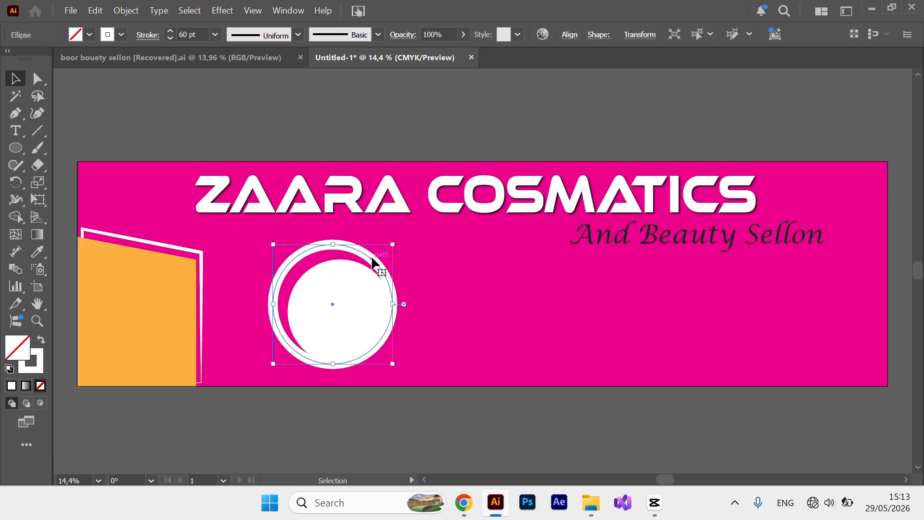
pyautogui.keyDown('shift'); pyautogui.click(355, 289); pyautogui.keyUp('shift')
pyautogui.keyDown('shift'); pyautogui.click(350, 294); pyautogui.keyUp('shift')
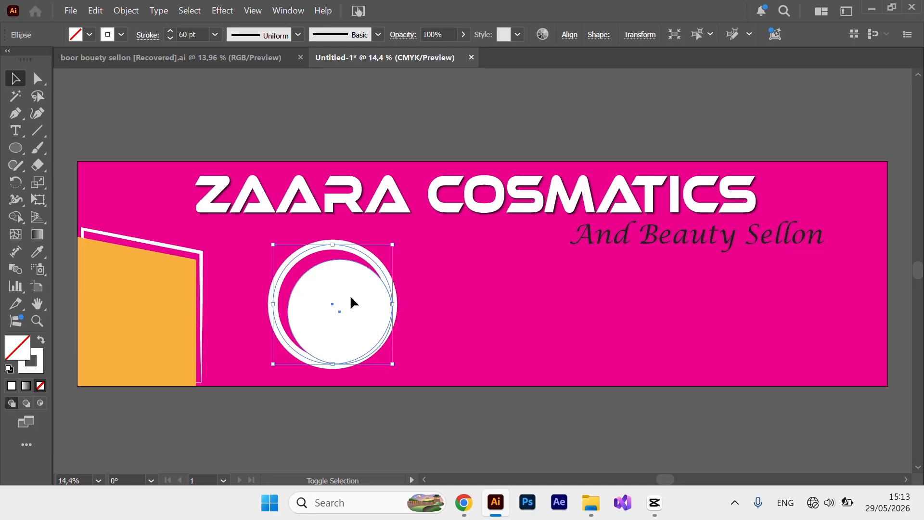
pyautogui.click(568, 35)
pyautogui.click(441, 77)
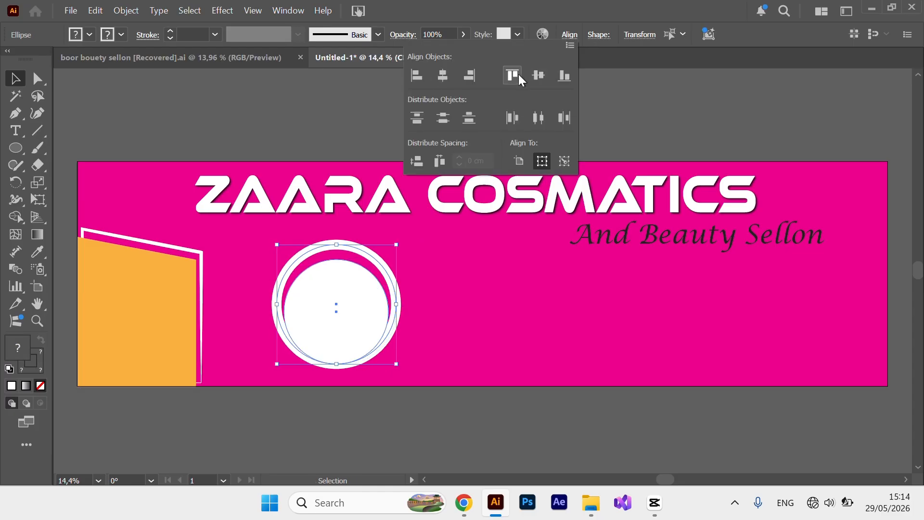
pyautogui.click(537, 75)
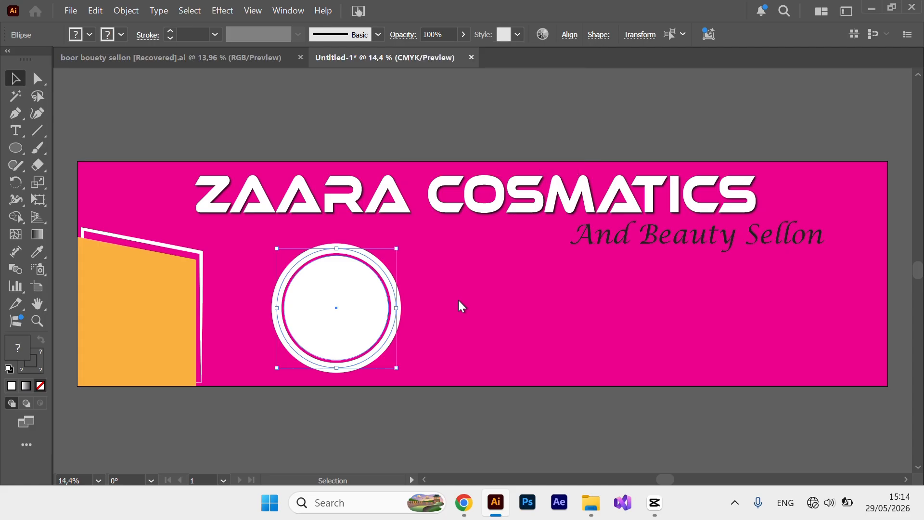
# - Shrink the white circle and its ring together proportionally by about 17% toward the lower right and deselect them
pyautogui.click(435, 314)
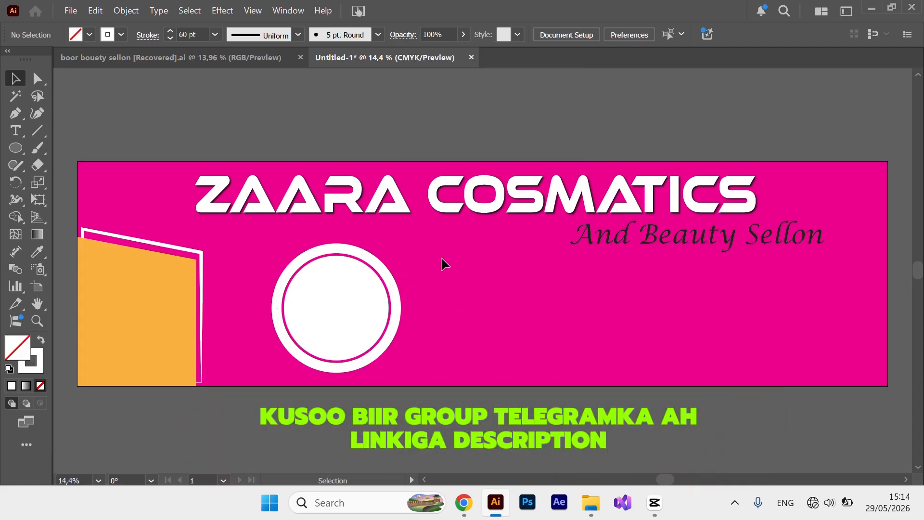
pyautogui.moveTo(440, 258); pyautogui.dragTo(296, 359)
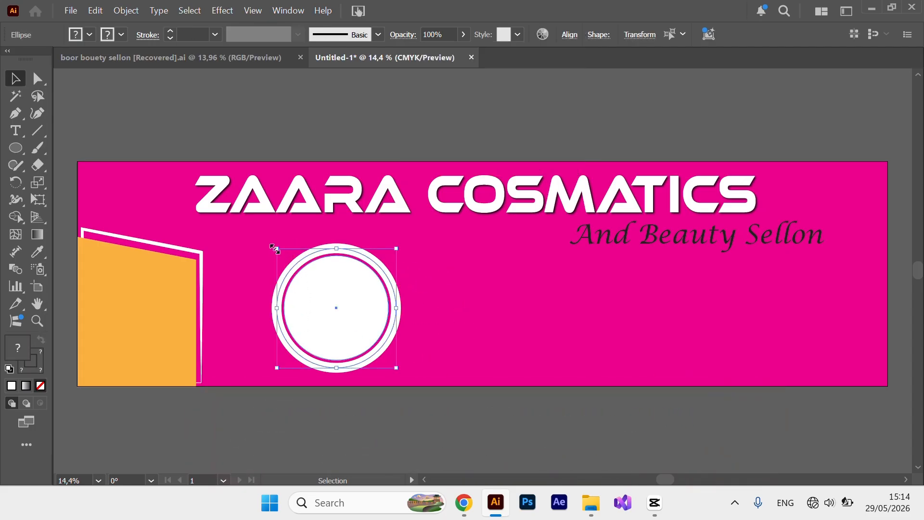
pyautogui.moveTo(274, 248); pyautogui.dragTo(291, 263)
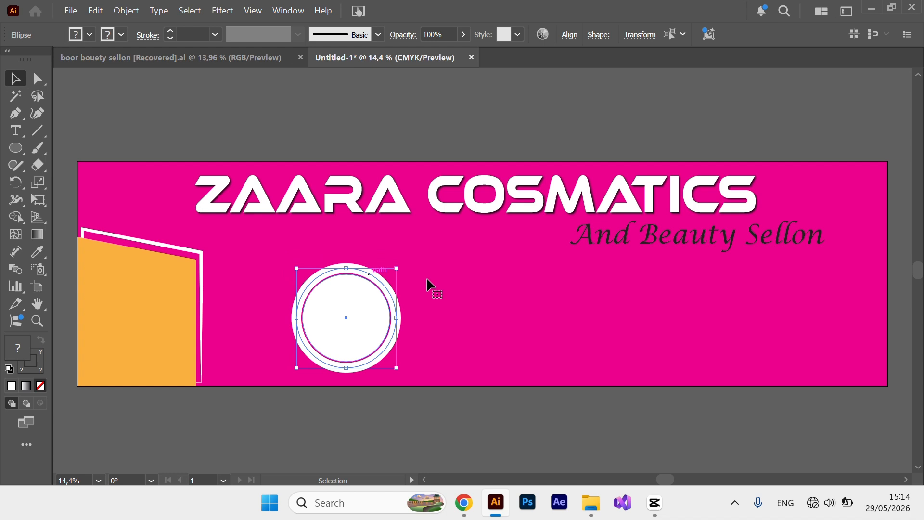
pyautogui.click(494, 289)
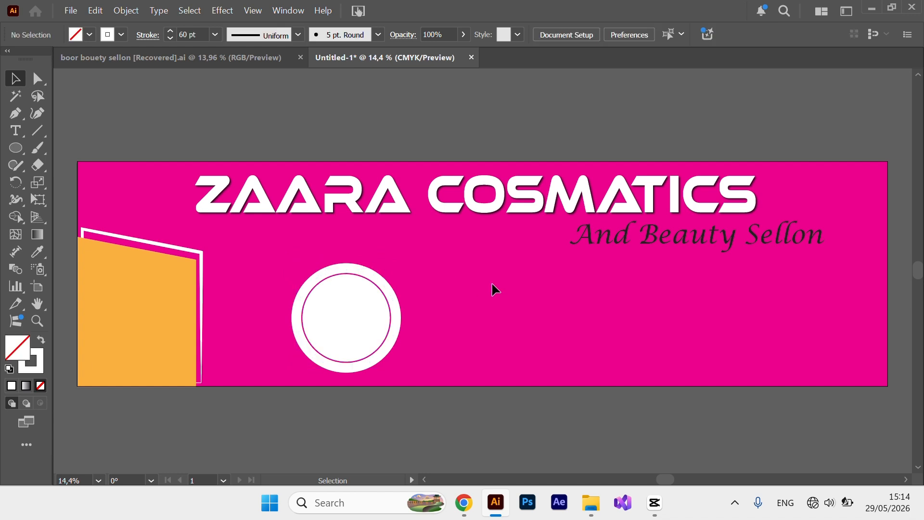
# - Compare the ring with the ringed photo circles in the boor bouety sellon reference file and return to the new banner
pyautogui.click(363, 267)
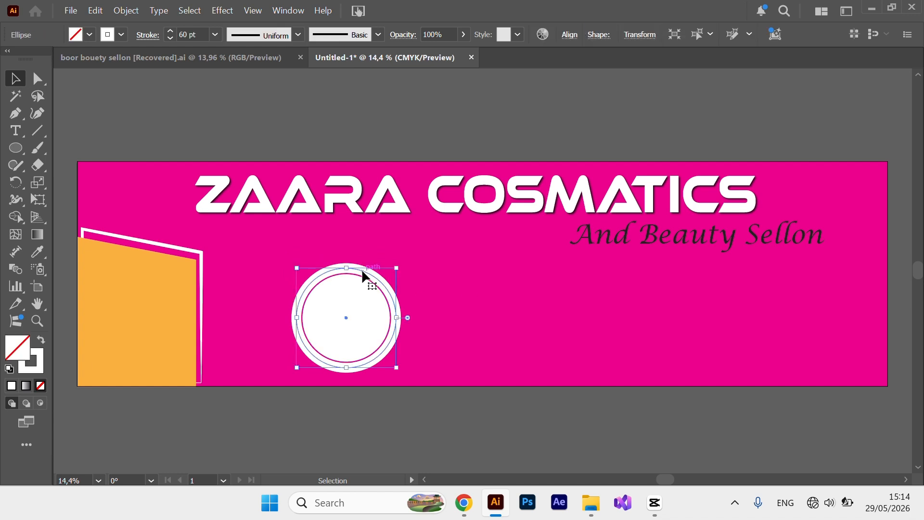
pyautogui.click(190, 59)
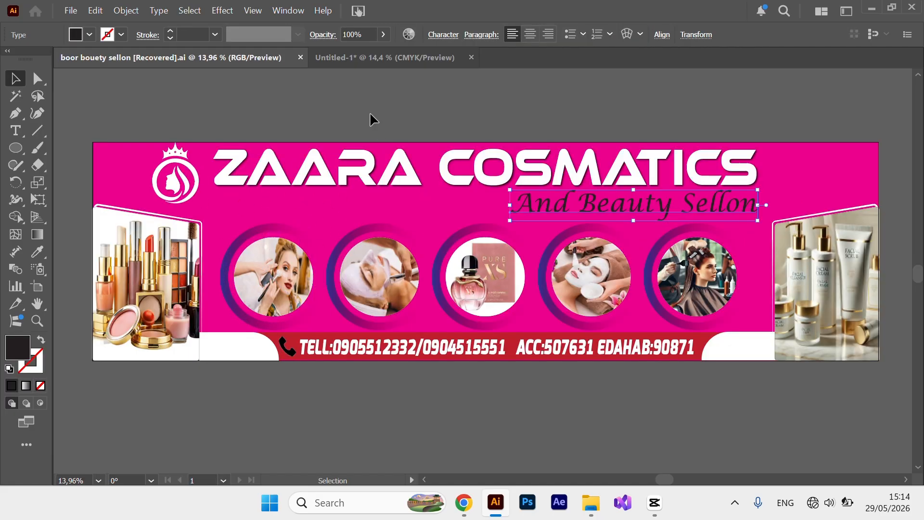
pyautogui.click(366, 57)
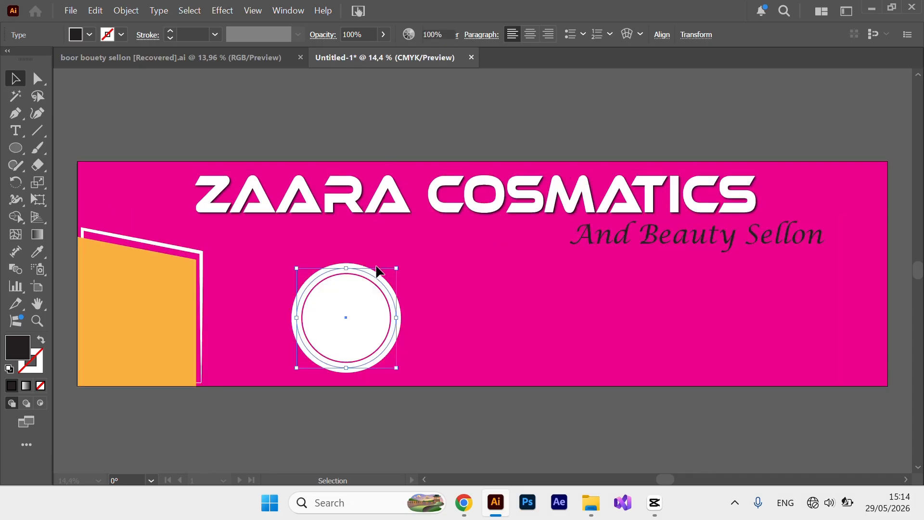
pyautogui.click(460, 335)
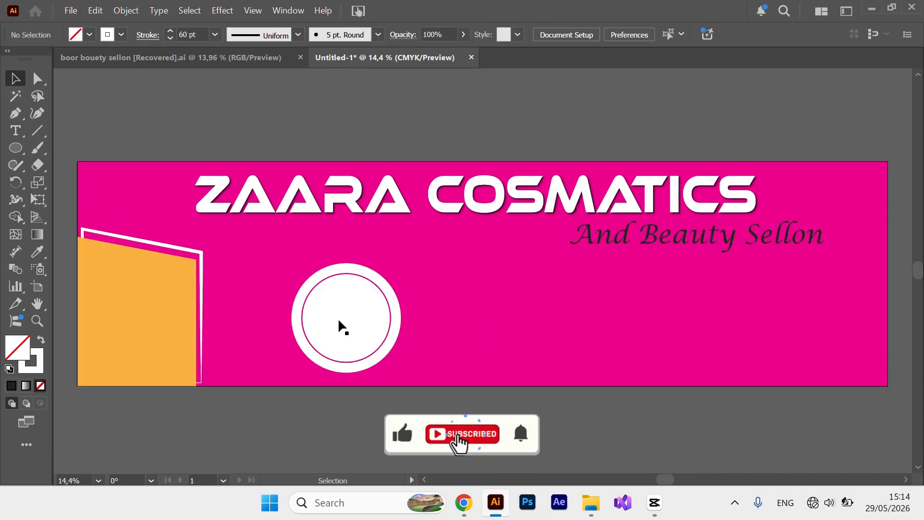
# - Shrink the inner white circle proportionally around its centre by about 11%, widening the pink gap inside the ring
pyautogui.click(337, 318)
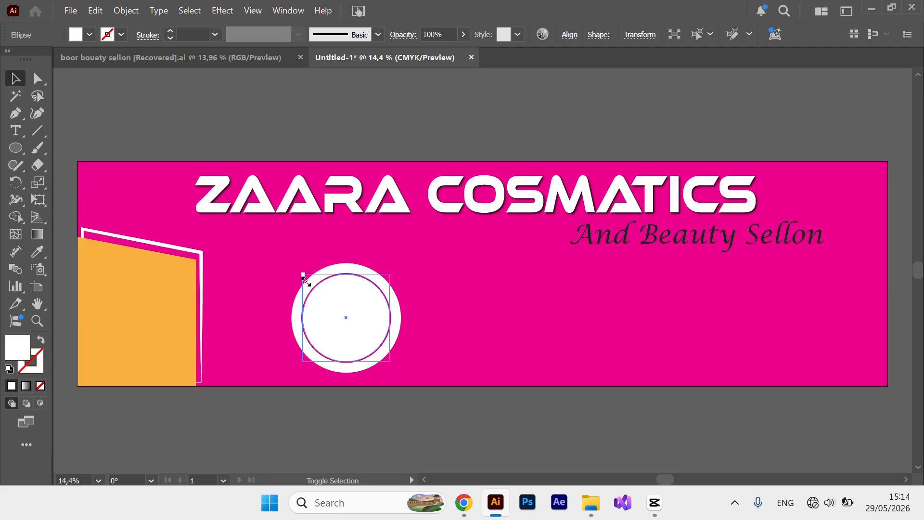
pyautogui.moveTo(303, 275); pyautogui.dragTo(307, 279)
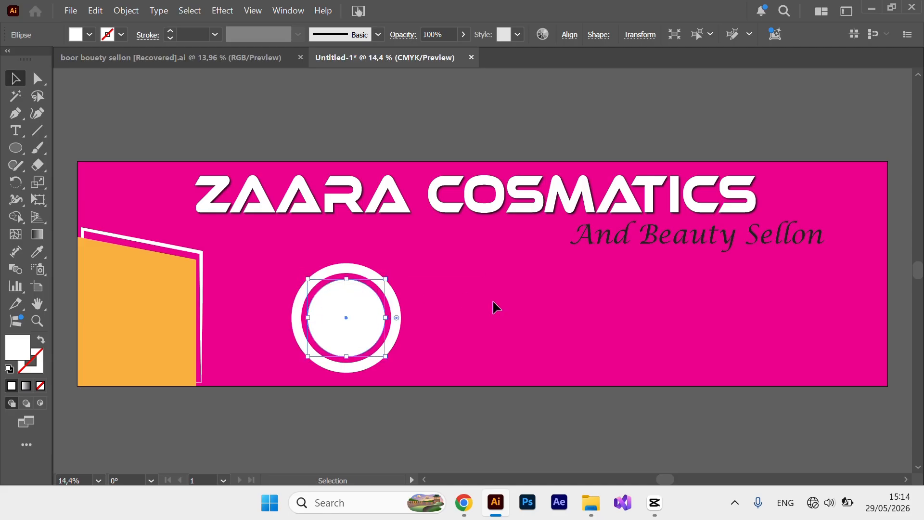
pyautogui.click(501, 310)
pyautogui.click(354, 310)
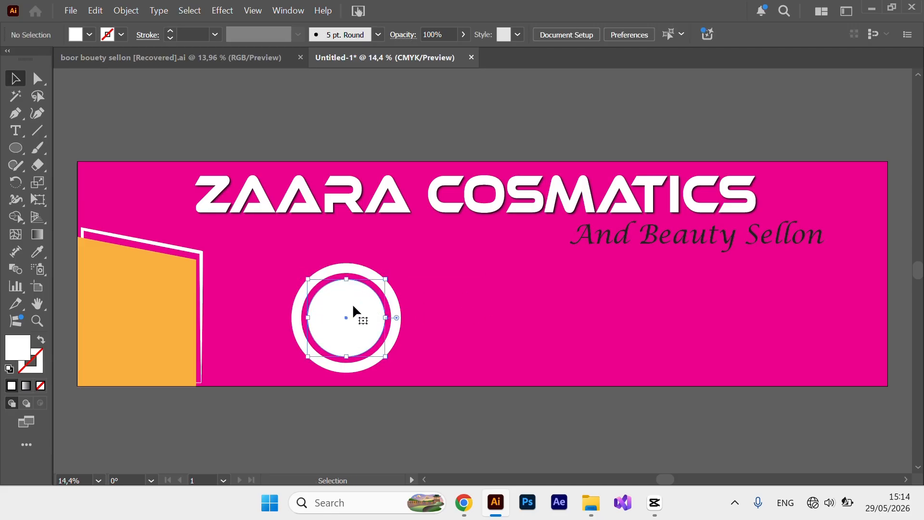
pyautogui.click(464, 303)
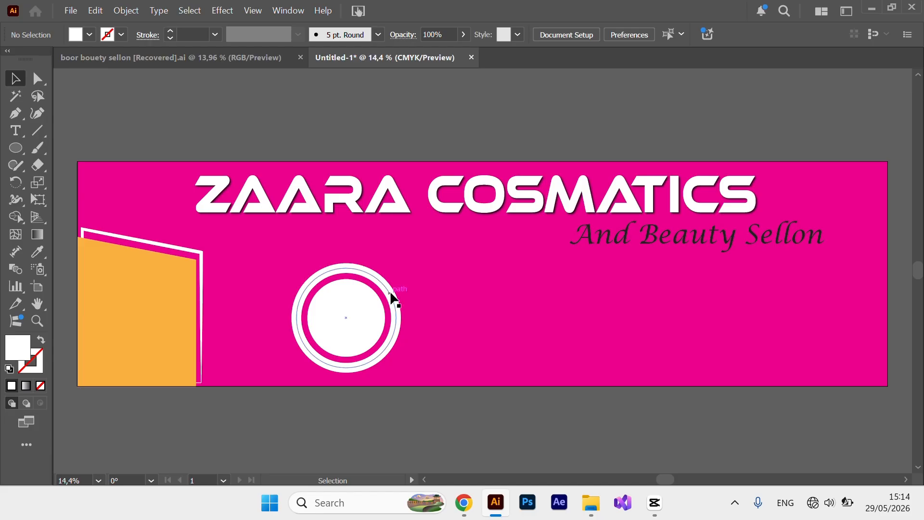
# - Apply a linear white-to-black gradient to the ring's stroke
pyautogui.click(390, 291)
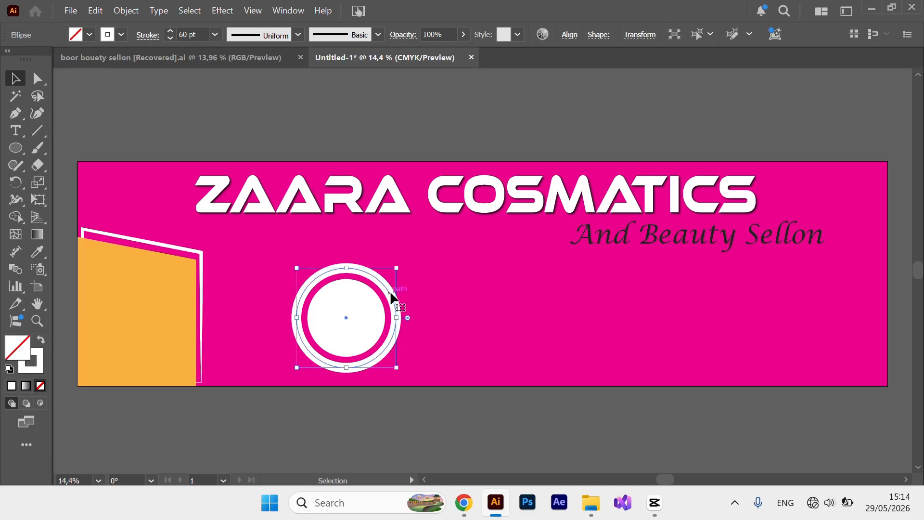
pyautogui.click(121, 37)
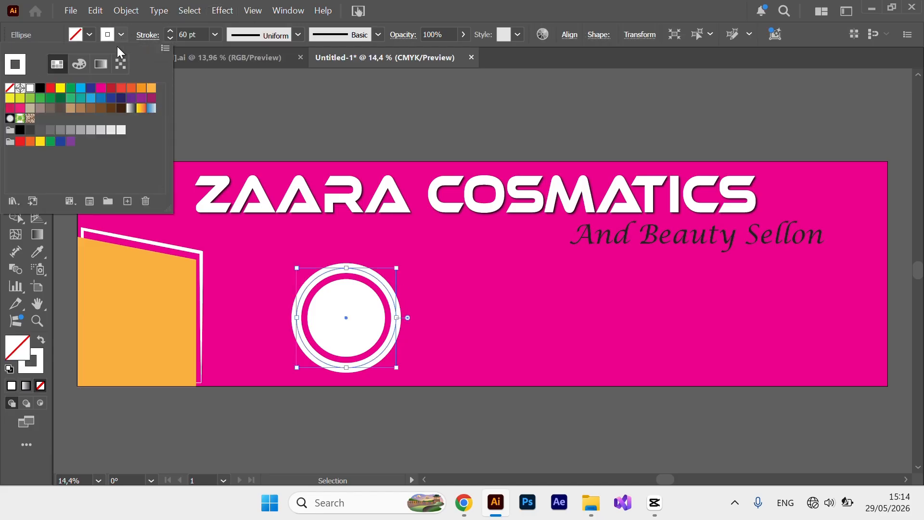
pyautogui.click(100, 66)
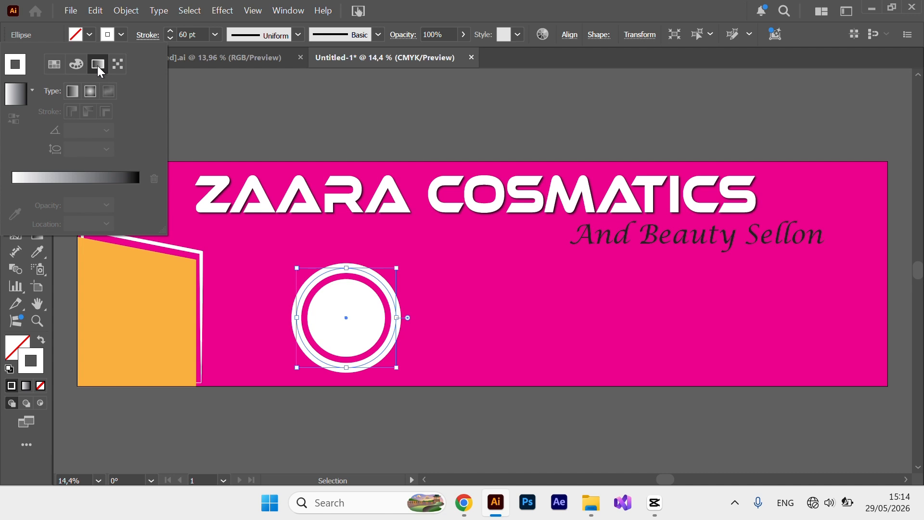
pyautogui.click(96, 177)
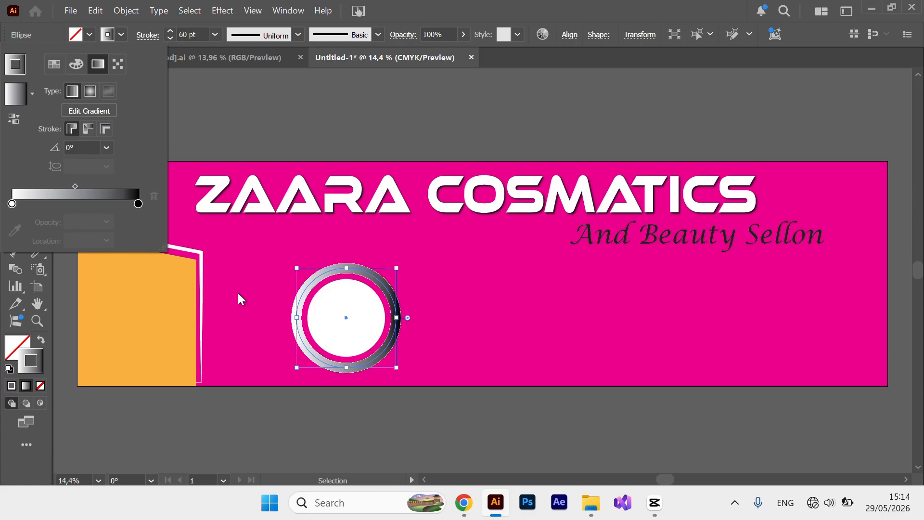
# - Turn on Pixel Preview for the banner and show the whole artboard at 33.33% zoom
pyautogui.click(254, 12)
pyautogui.click(255, 12)
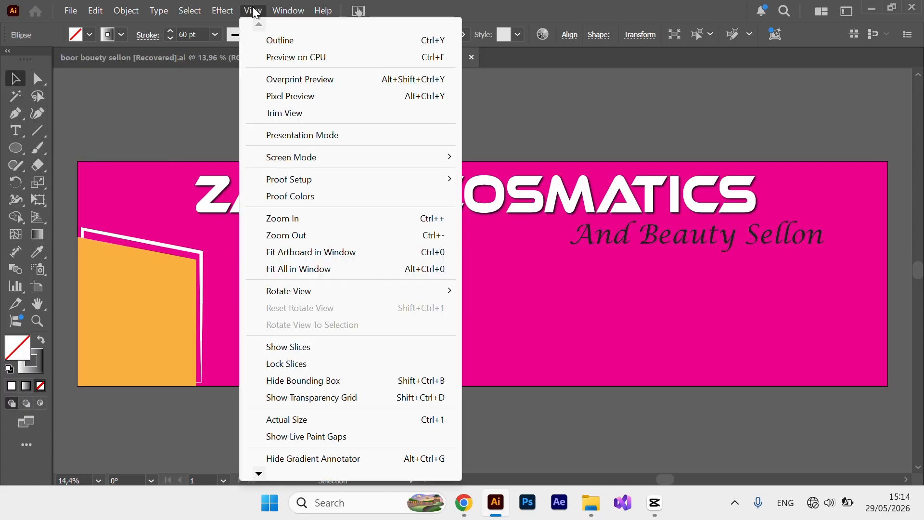
pyautogui.click(291, 95)
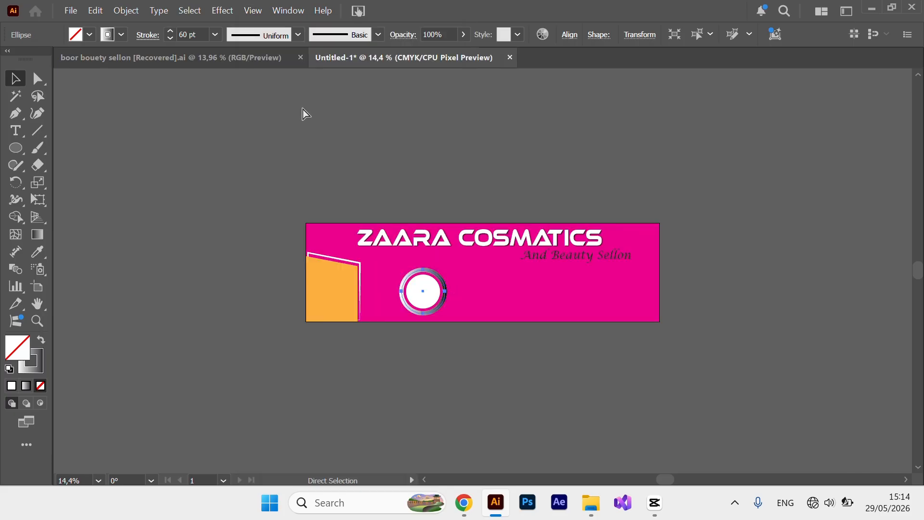
pyautogui.hotkey('ctrl', '=')
pyautogui.hotkey('ctrl', '=')
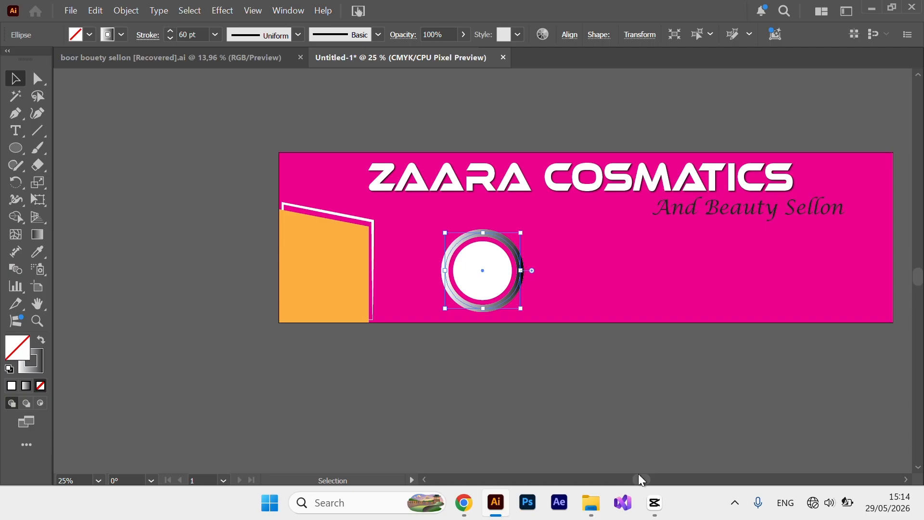
pyautogui.moveTo(648, 480); pyautogui.dragTo(662, 480)
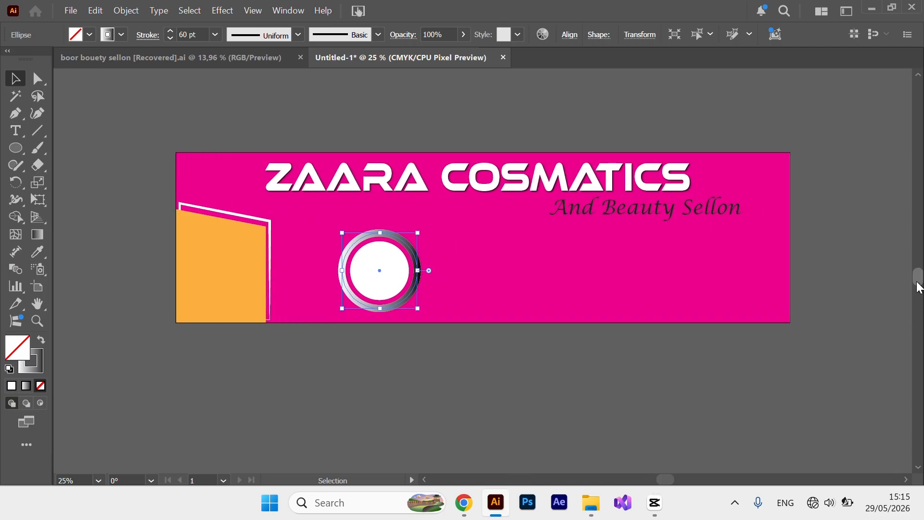
pyautogui.scroll(2, 919, 284)
pyautogui.hotkey('ctrl', '+')
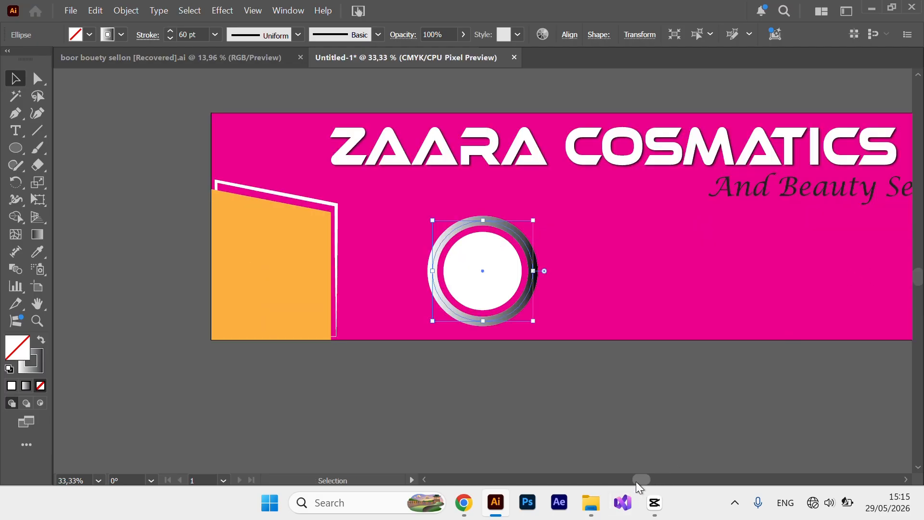
pyautogui.moveTo(649, 484); pyautogui.dragTo(657, 486)
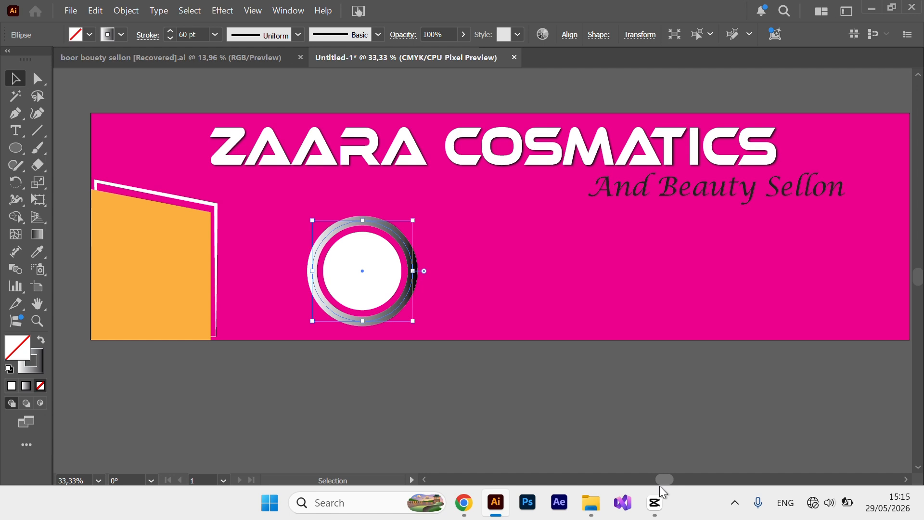
pyautogui.moveTo(659, 486); pyautogui.dragTo(659, 485)
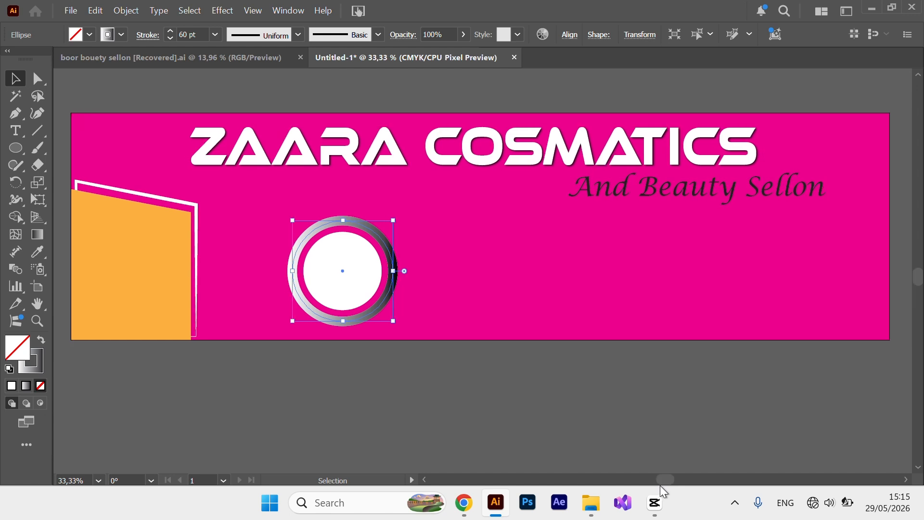
# - Set the opacity of the white stop in the ring's stroke gradient to 0%
pyautogui.click(123, 35)
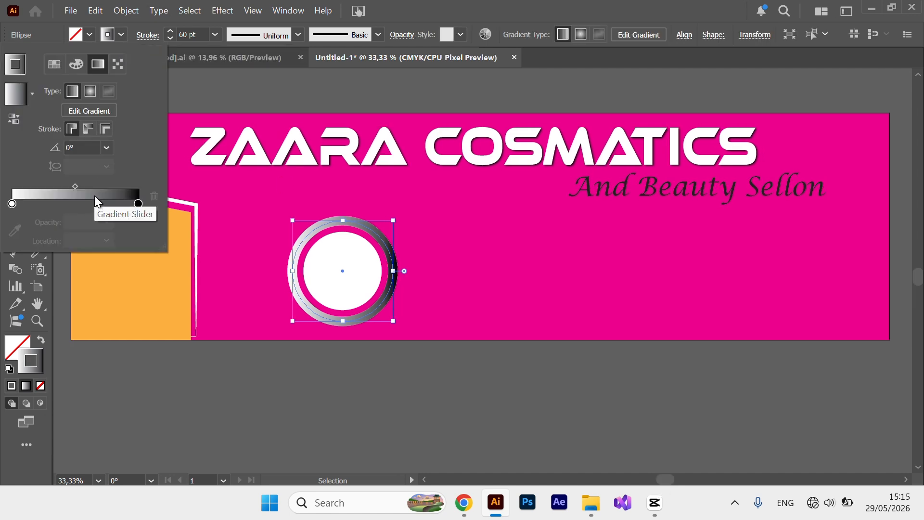
pyautogui.click(12, 204)
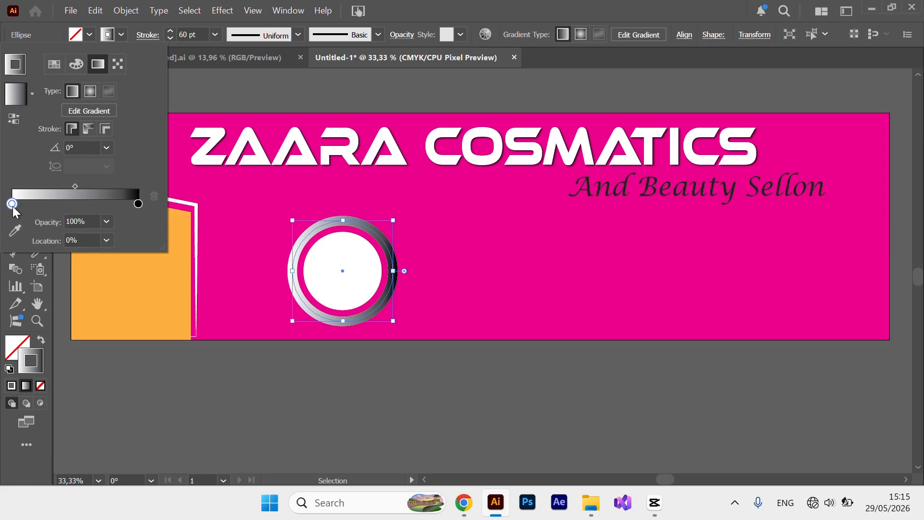
pyautogui.click(106, 221)
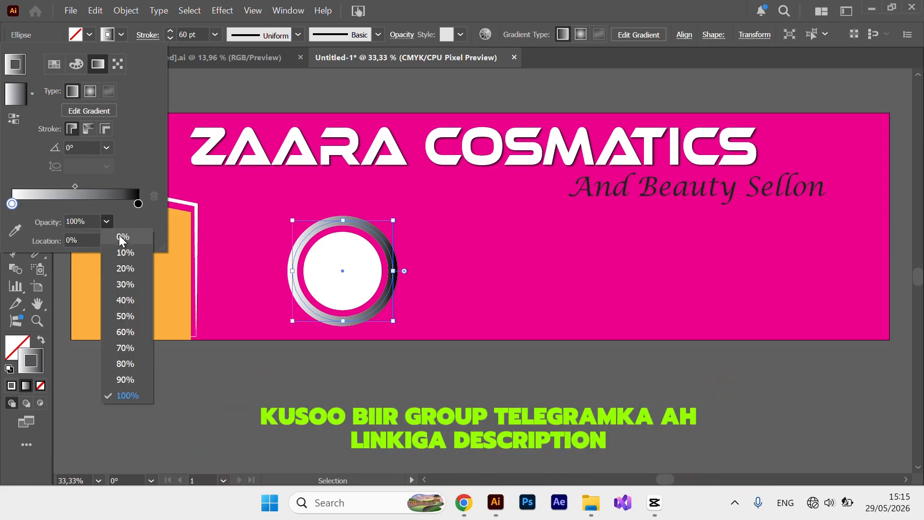
pyautogui.press('Escape')
pyautogui.click(119, 234)
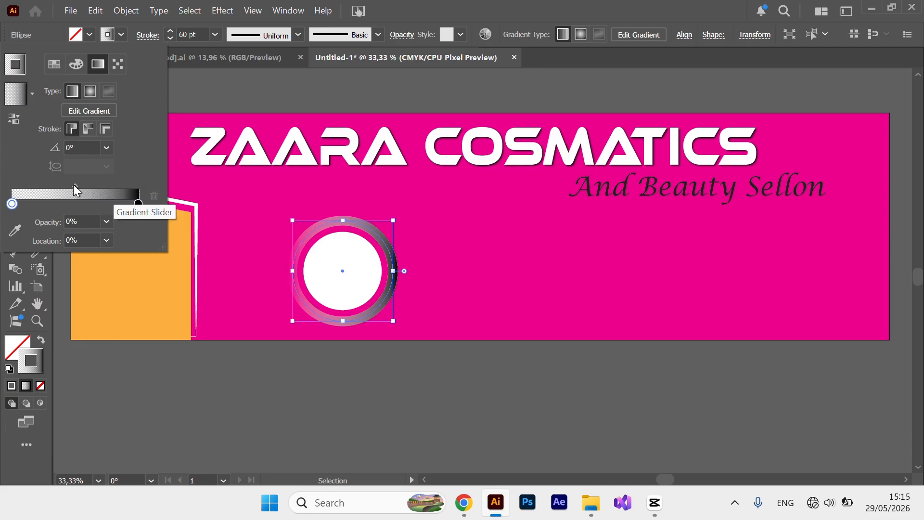
# - Shift the stroke gradient's midpoint to about 31%, add a black stop at about 87%, and deselect the ring
pyautogui.moveTo(74, 185); pyautogui.dragTo(61, 185)
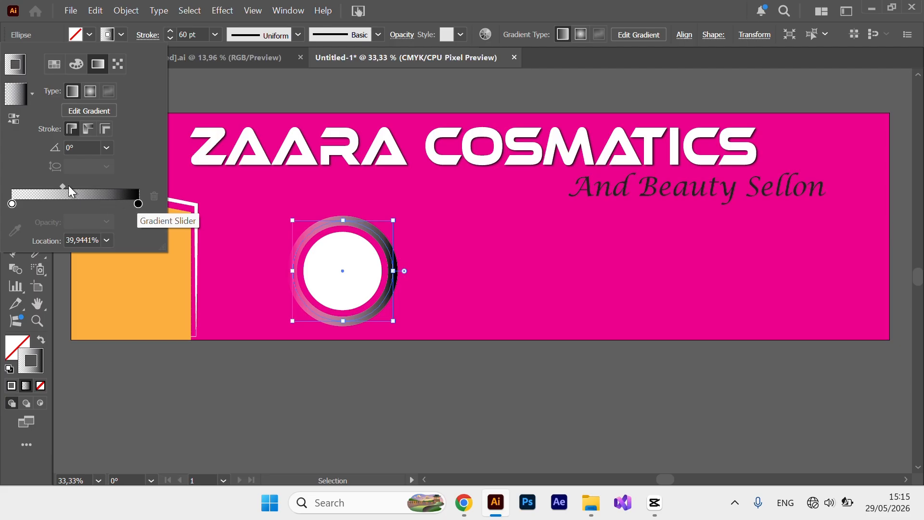
pyautogui.moveTo(64, 186)
pyautogui.mouseDown()
pyautogui.moveTo(71, 187)
pyautogui.moveTo(48, 186)
pyautogui.mouseUp()
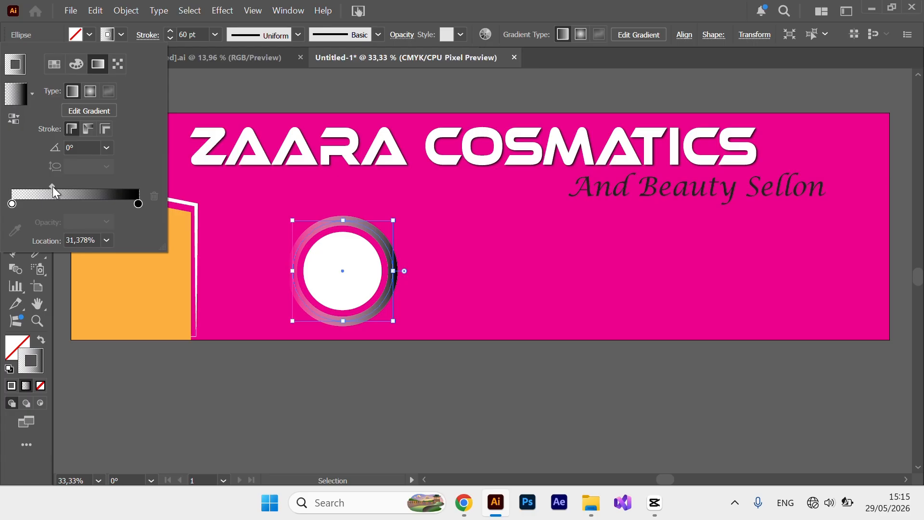
pyautogui.click(123, 203)
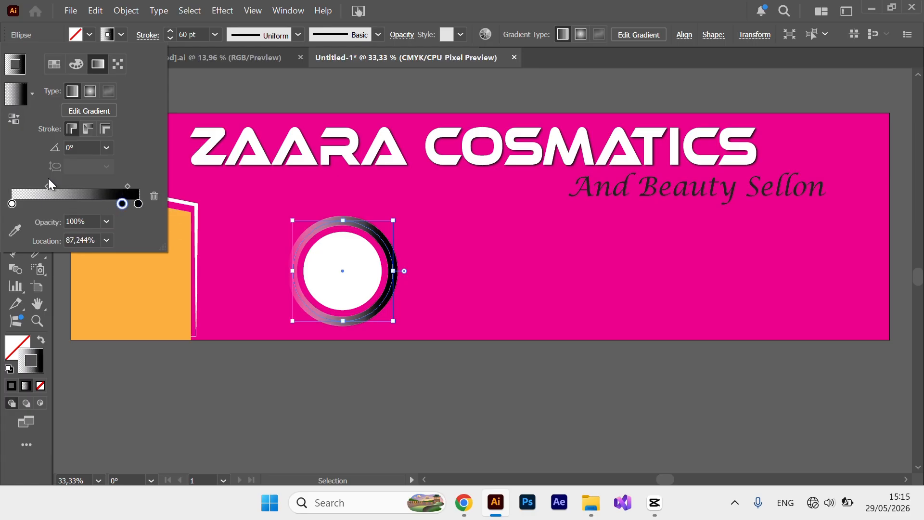
pyautogui.press('Escape')
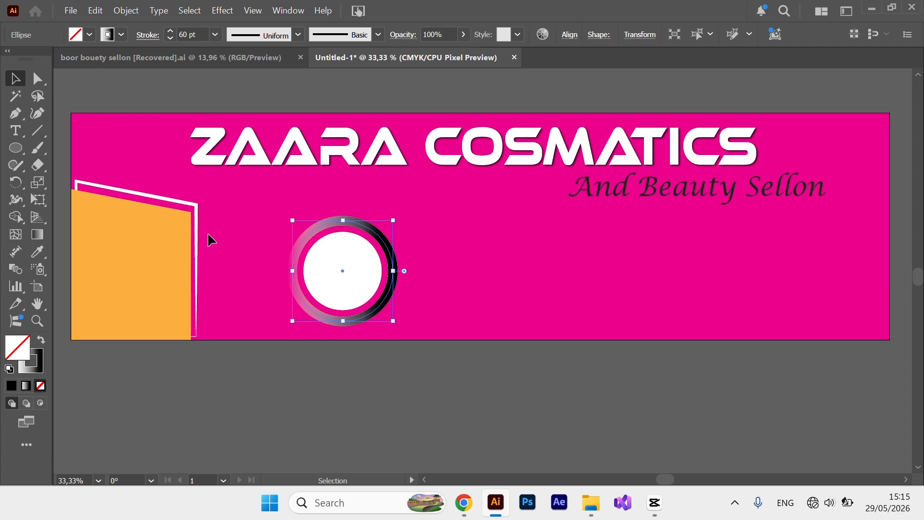
pyautogui.click(256, 270)
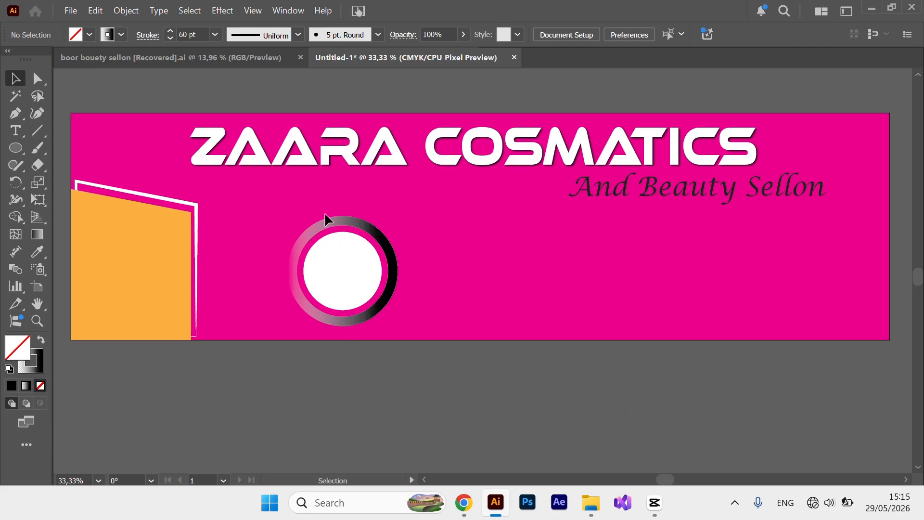
# - Move the added black stop of the ring's stroke gradient to the 100% location
pyautogui.click(391, 258)
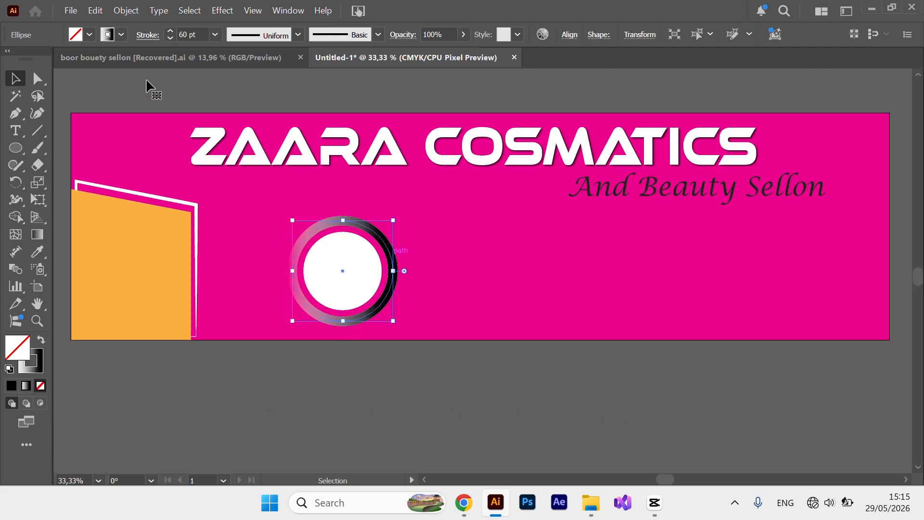
pyautogui.click(121, 36)
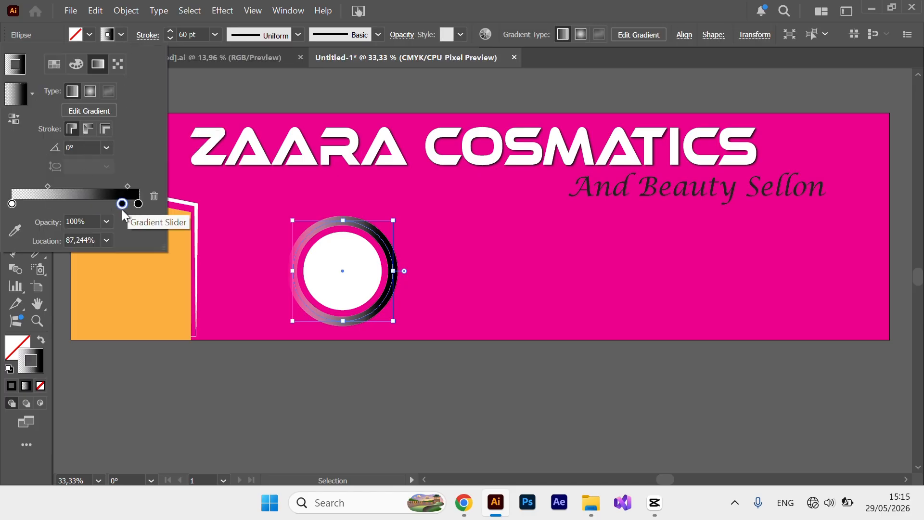
pyautogui.moveTo(122, 204); pyautogui.dragTo(139, 203)
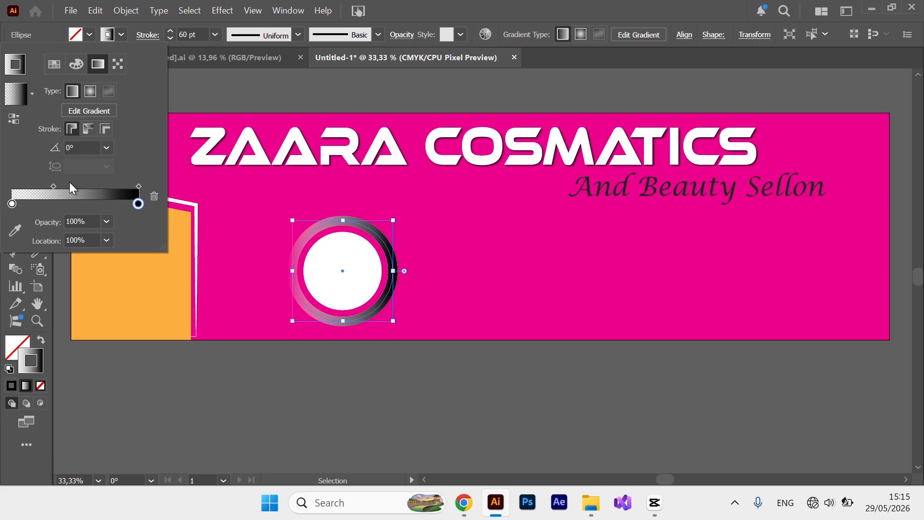
# - Shift the midpoint of the ring's stroke gradient slightly toward the black stop and deselect the ring
pyautogui.moveTo(54, 186); pyautogui.dragTo(64, 188)
pyautogui.click(264, 356)
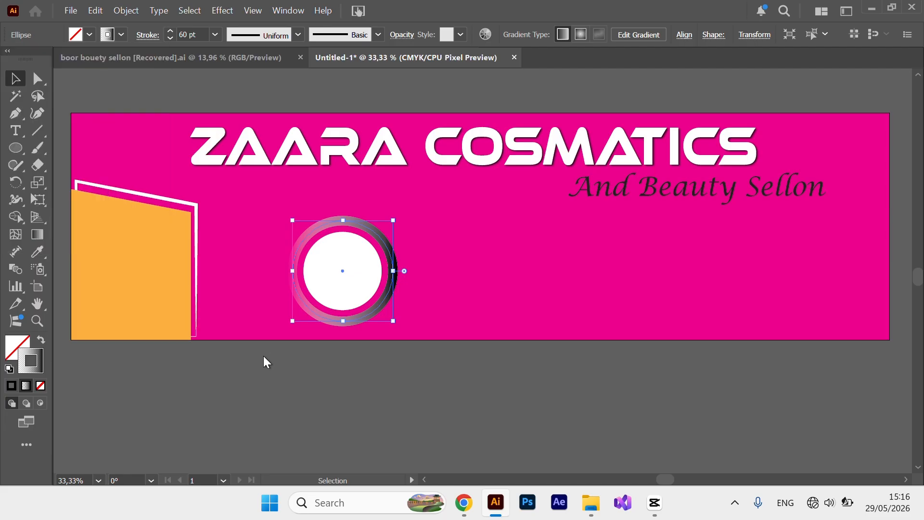
pyautogui.click(304, 405)
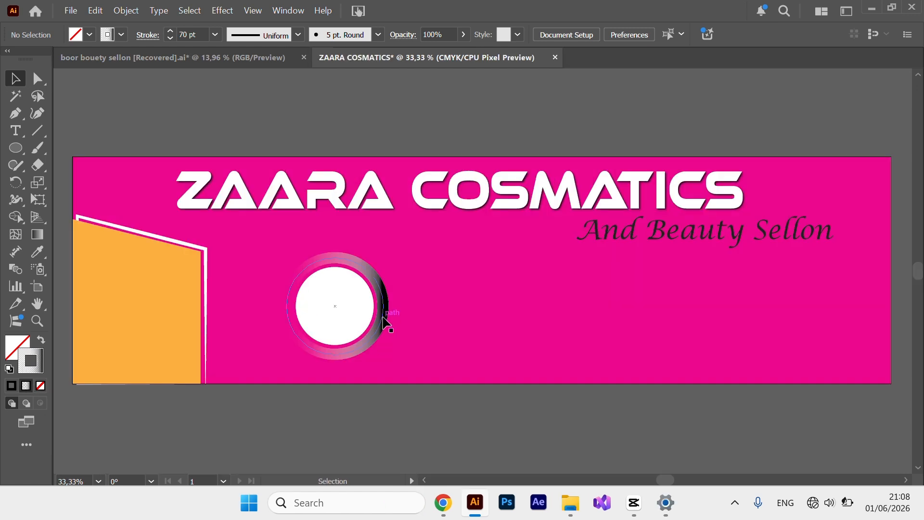
# - Recolor the black stop of the ring's stroke gradient to blue 3b54a5
pyautogui.click(386, 311)
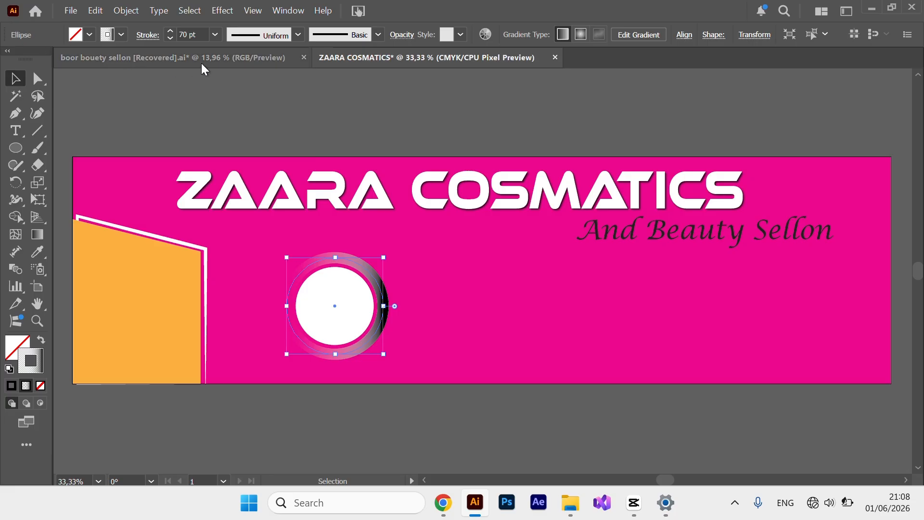
pyautogui.click(121, 35)
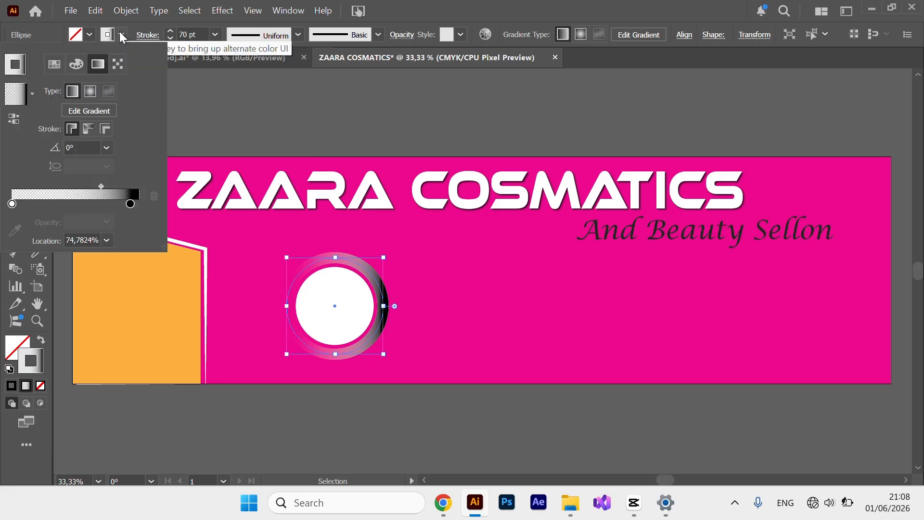
pyautogui.click(130, 202)
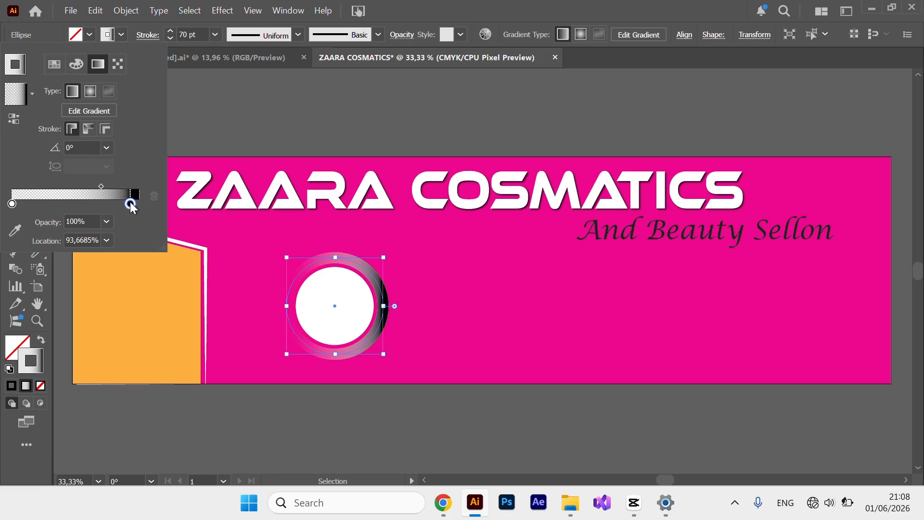
pyautogui.click(13, 235)
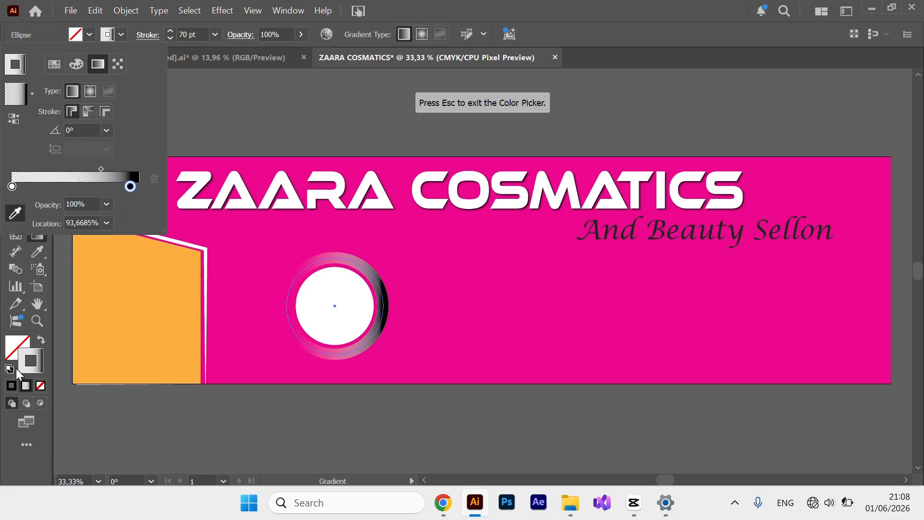
pyautogui.click(13, 387)
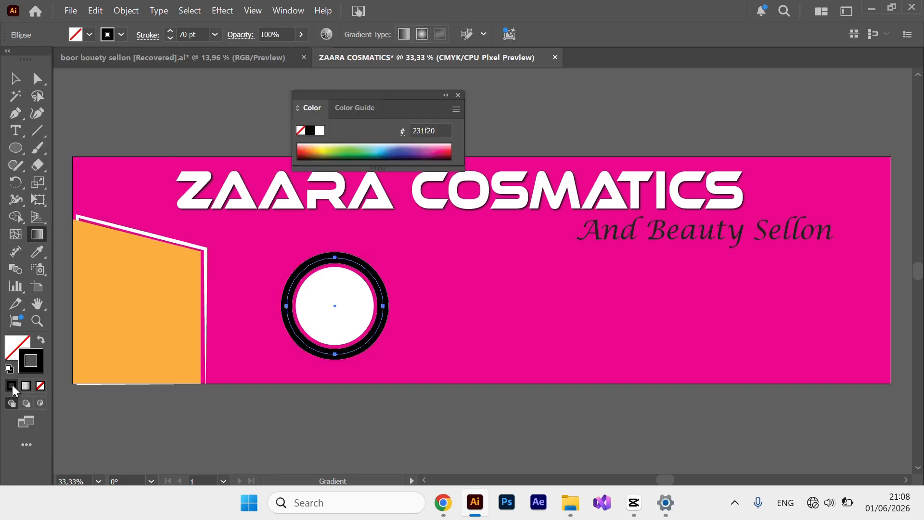
pyautogui.click(26, 385)
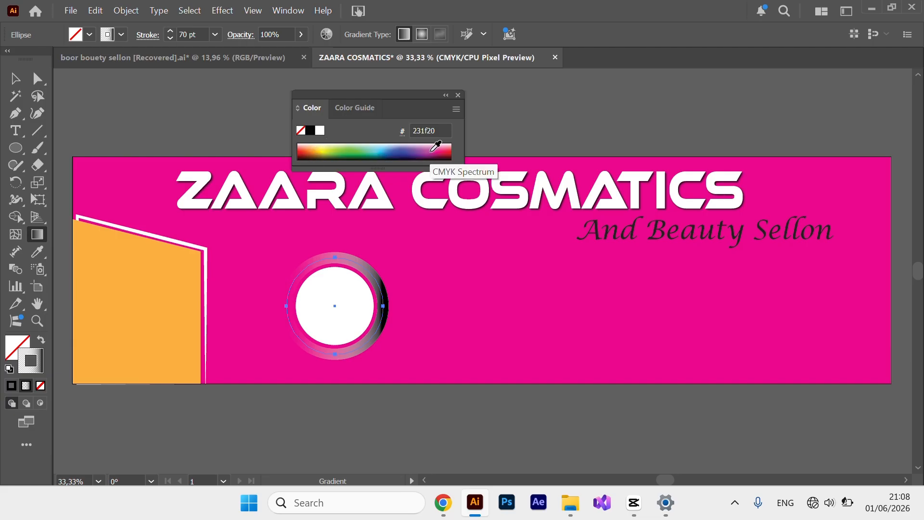
pyautogui.click(405, 146)
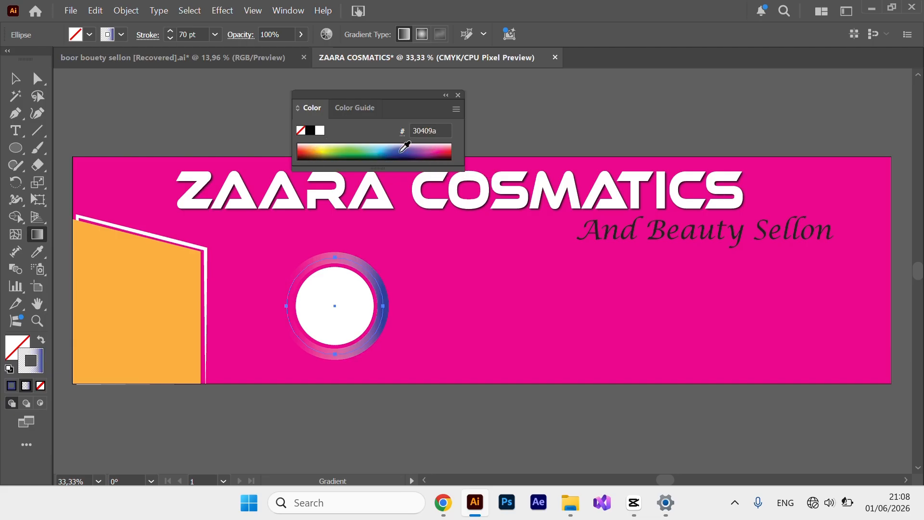
pyautogui.click(388, 150)
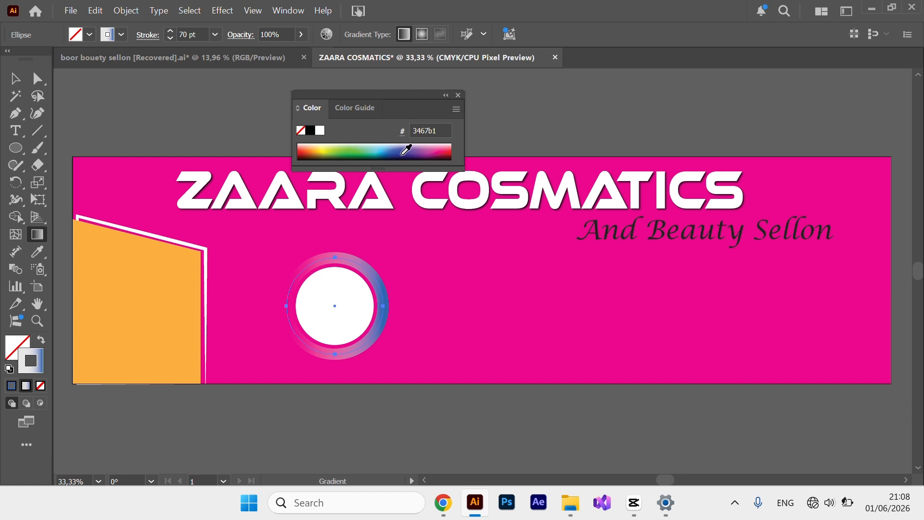
pyautogui.click(398, 149)
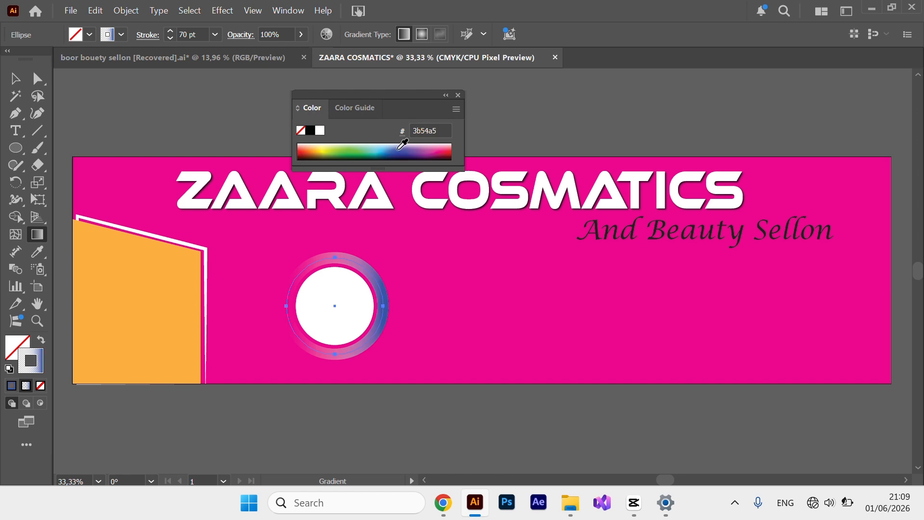
pyautogui.click(458, 96)
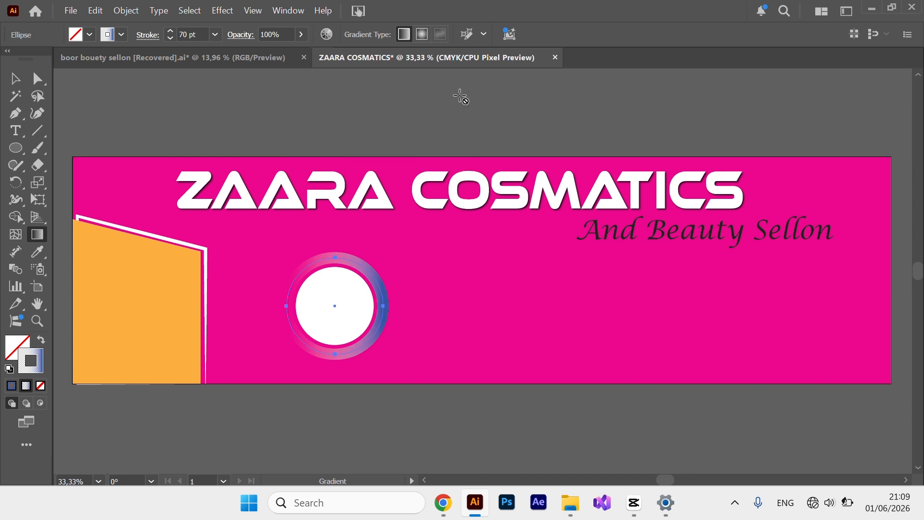
# - Move the blue stop of the ring's stroke gradient to about 72%, set the midpoint to about 81%, and deselect the ring
pyautogui.click(124, 34)
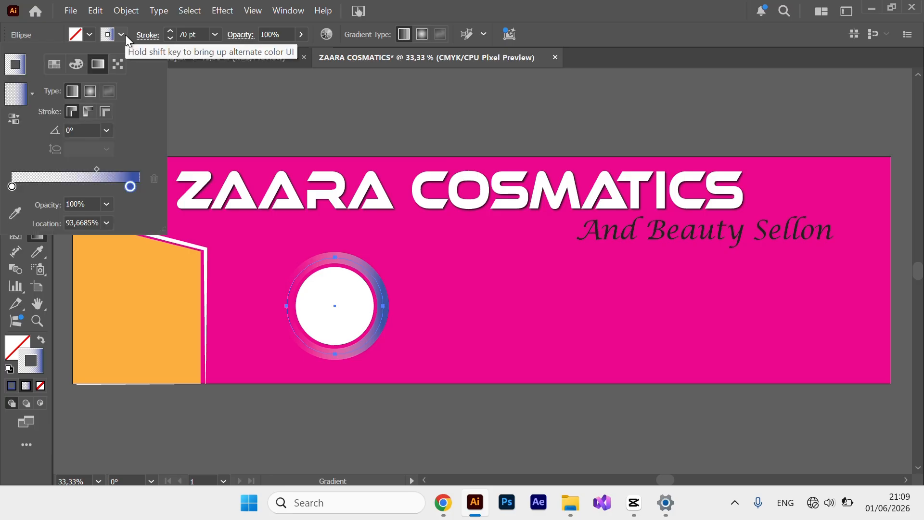
pyautogui.moveTo(131, 189); pyautogui.dragTo(111, 186)
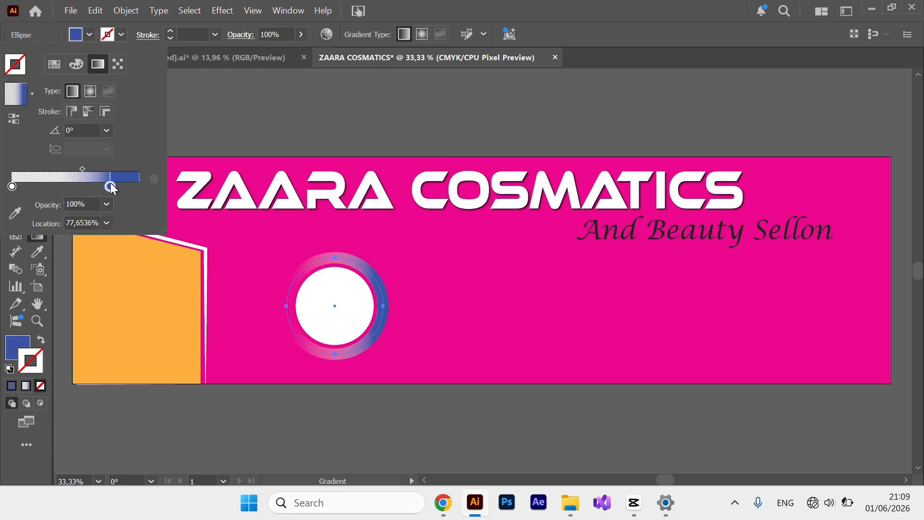
pyautogui.moveTo(105, 183); pyautogui.dragTo(85, 173)
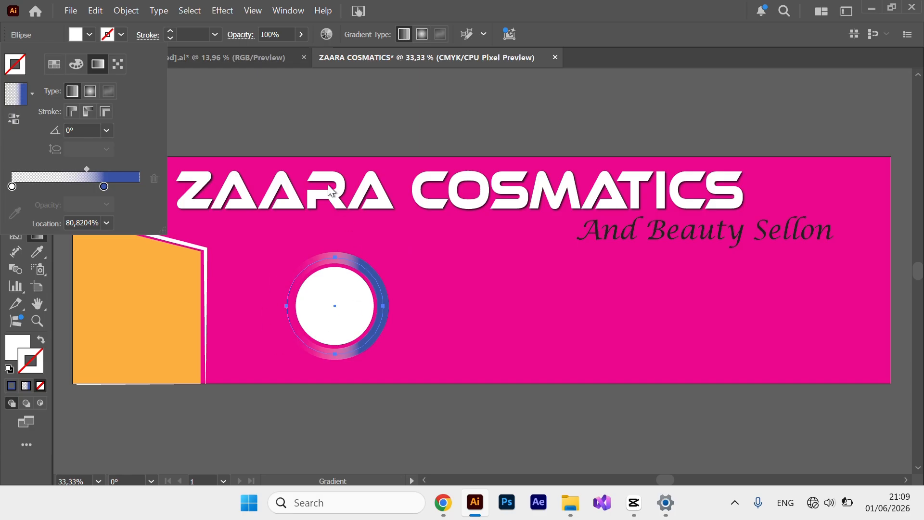
pyautogui.click(244, 131)
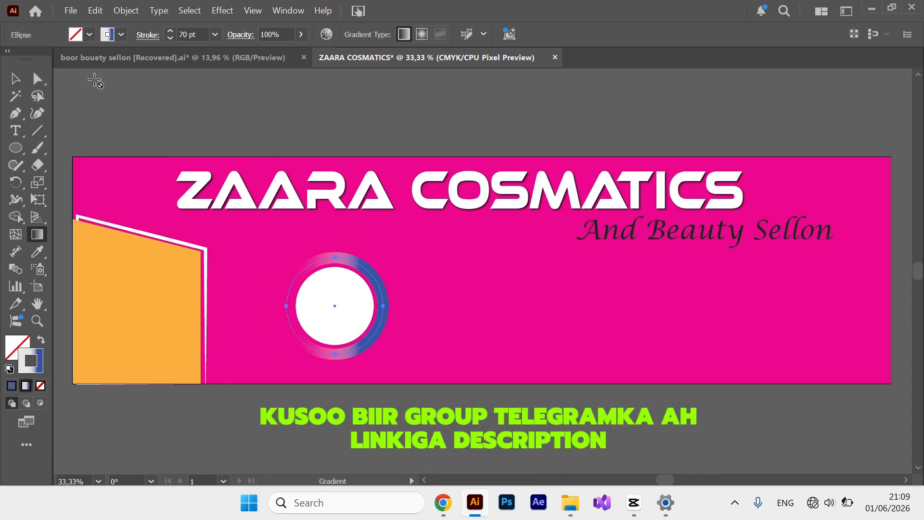
pyautogui.click(16, 78)
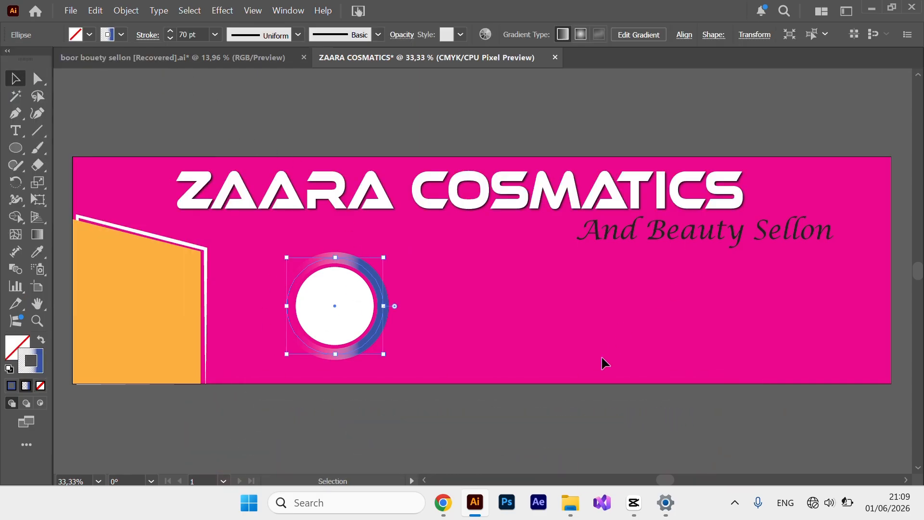
pyautogui.click(437, 348)
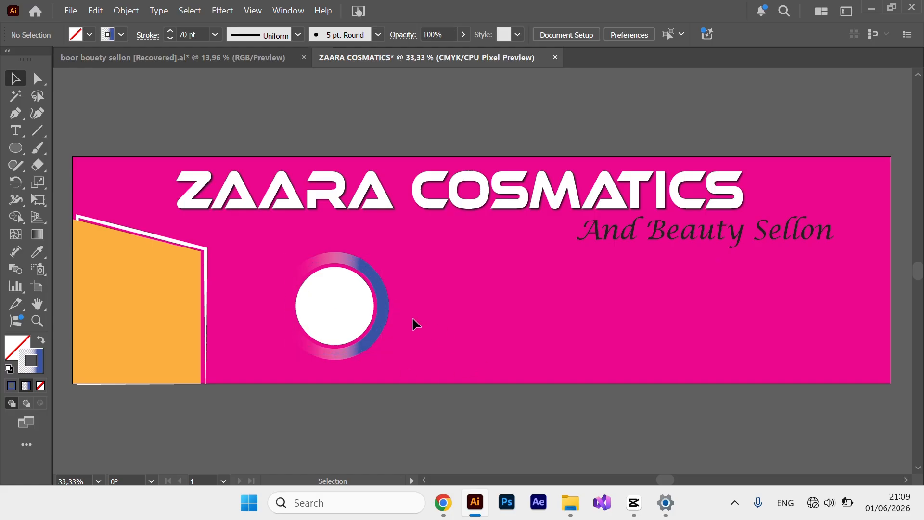
# - Reflect the gradient ring across the vertical axis and deselect it
pyautogui.rightClick(380, 320)
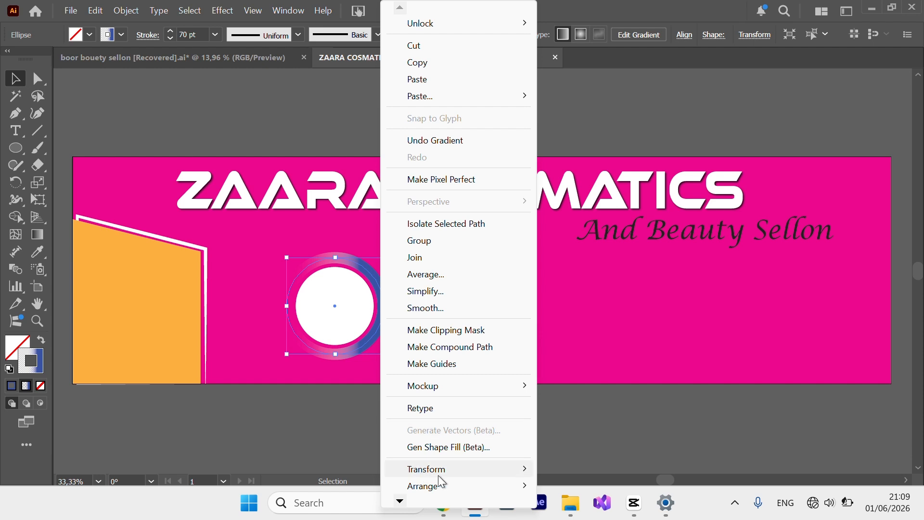
pyautogui.moveTo(439, 474)
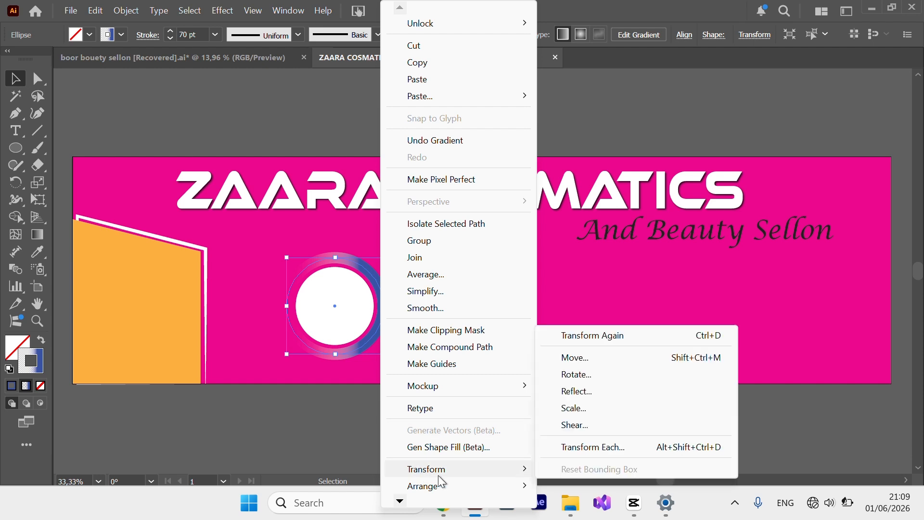
pyautogui.click(581, 393)
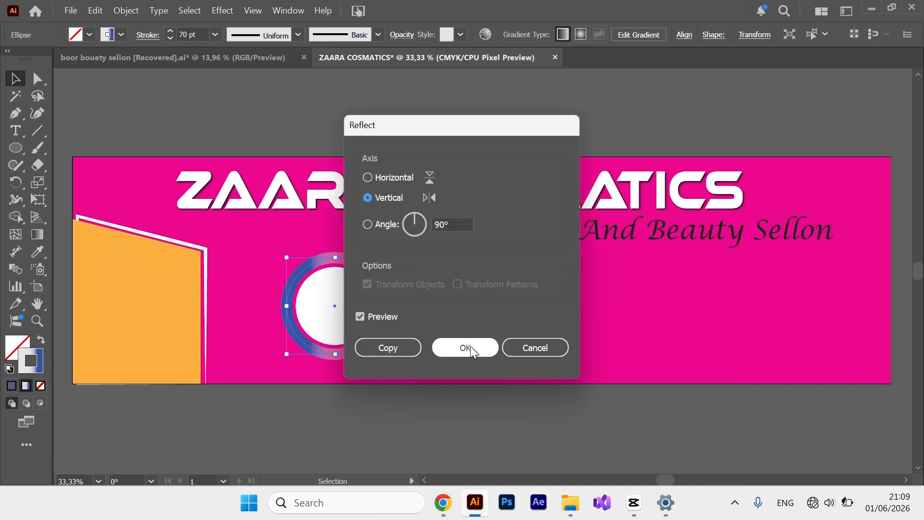
pyautogui.click(470, 346)
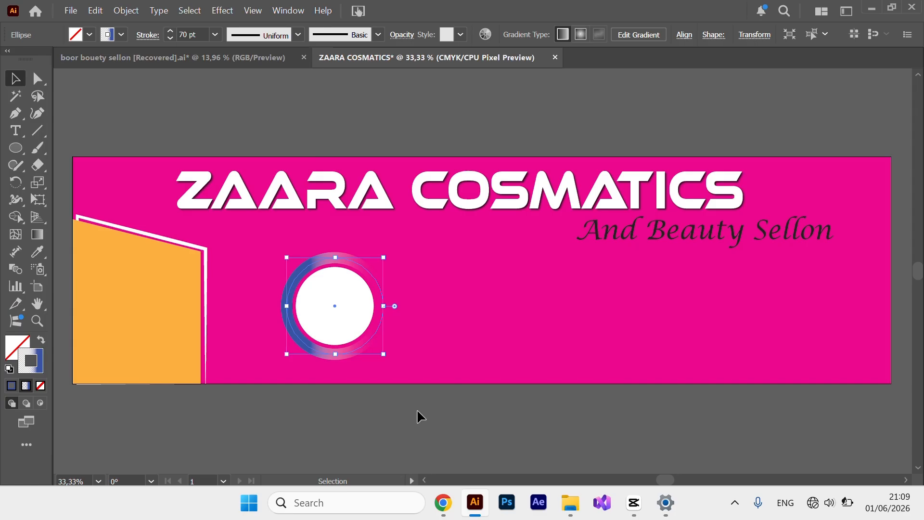
pyautogui.click(453, 297)
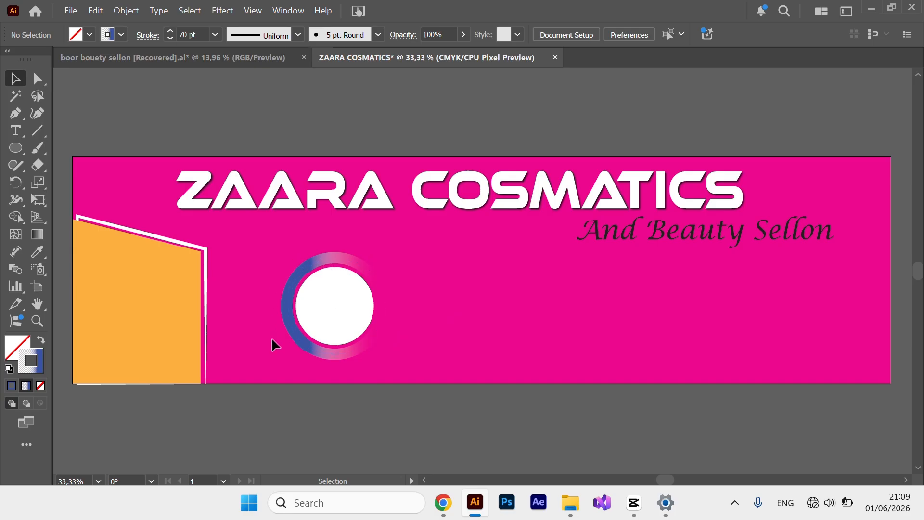
# - Move the white circle and its ring closer to the orange shape and scale the pair down slightly
pyautogui.click(336, 314)
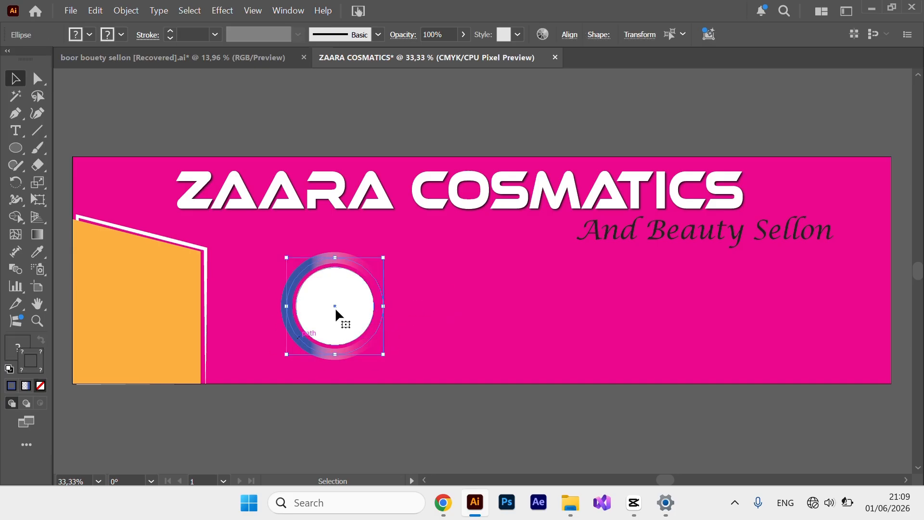
pyautogui.moveTo(347, 294); pyautogui.dragTo(310, 296)
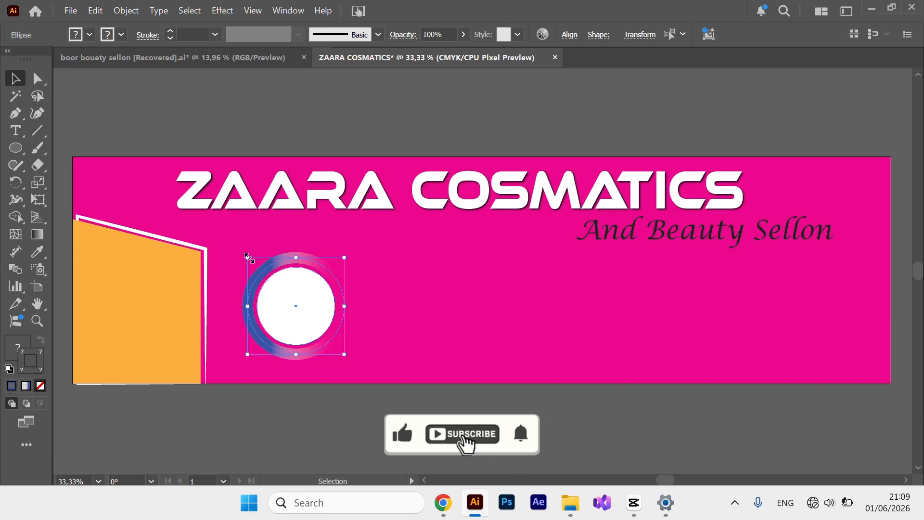
pyautogui.moveTo(248, 258); pyautogui.dragTo(257, 267)
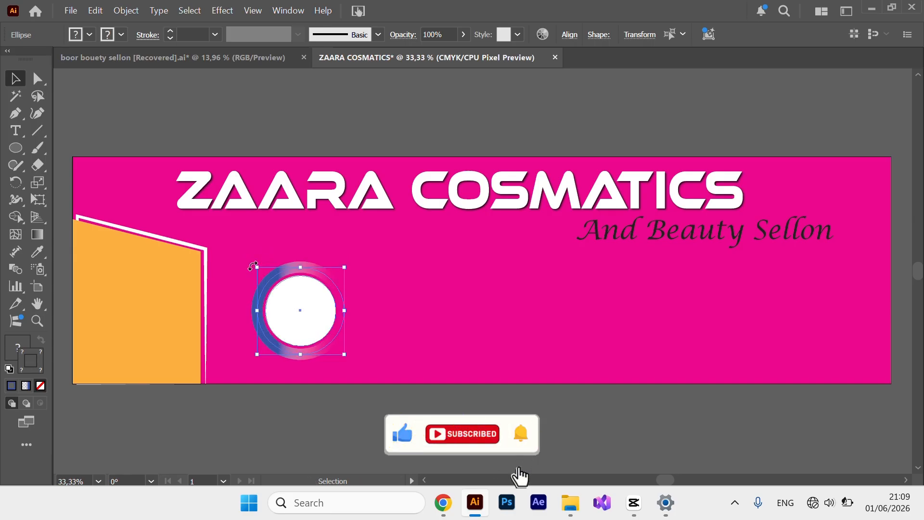
pyautogui.click(476, 326)
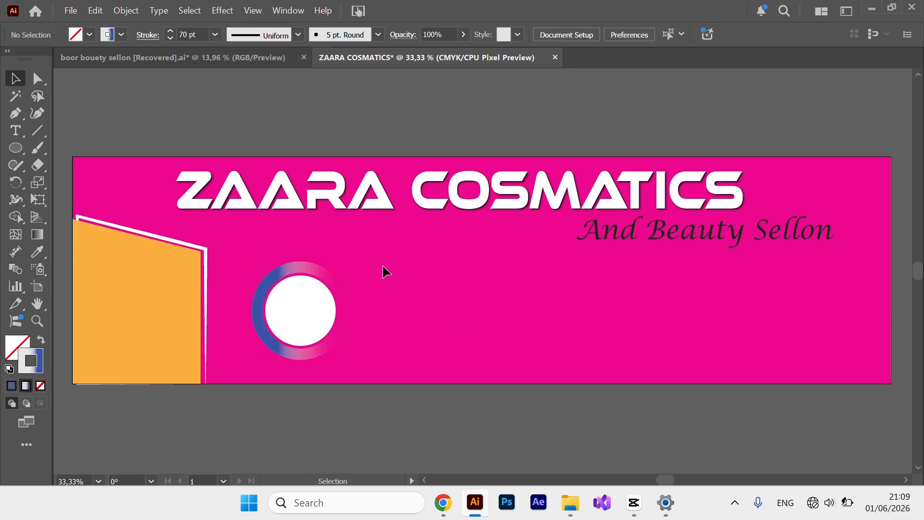
# - Duplicate the white circle and its ring horizontally, repeating the copy to make a row of five evenly spaced circles
pyautogui.moveTo(383, 267); pyautogui.dragTo(279, 324)
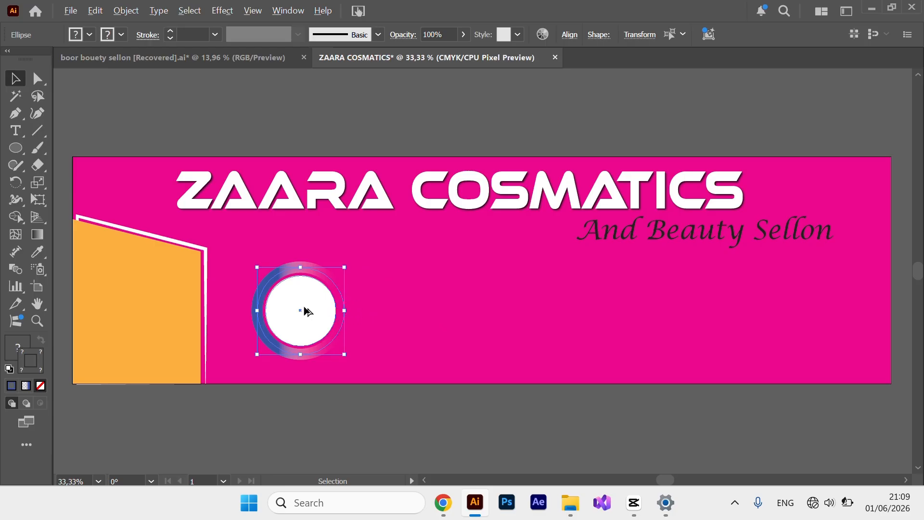
pyautogui.moveTo(306, 311); pyautogui.dragTo(394, 310)
pyautogui.hotkey('ctrl', 'd')
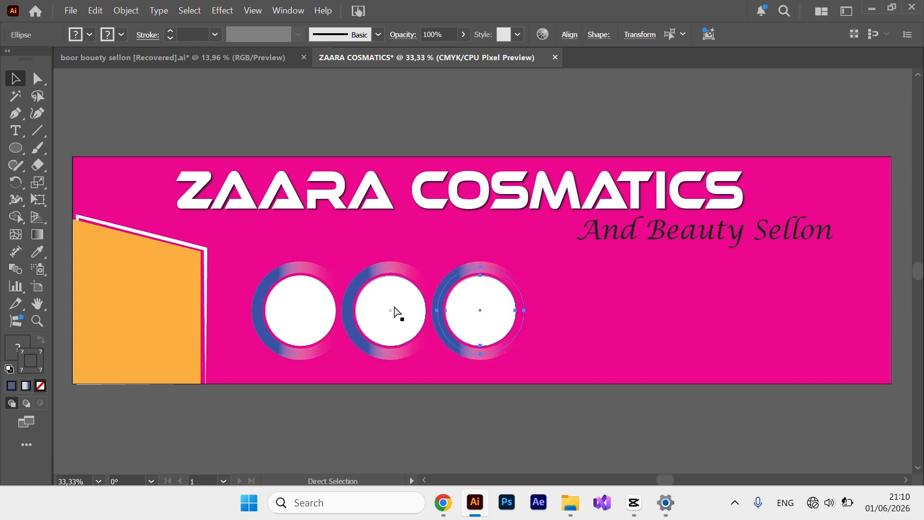
pyautogui.hotkey('ctrl', 'd')
pyautogui.hotkey('ctrl', 'd')
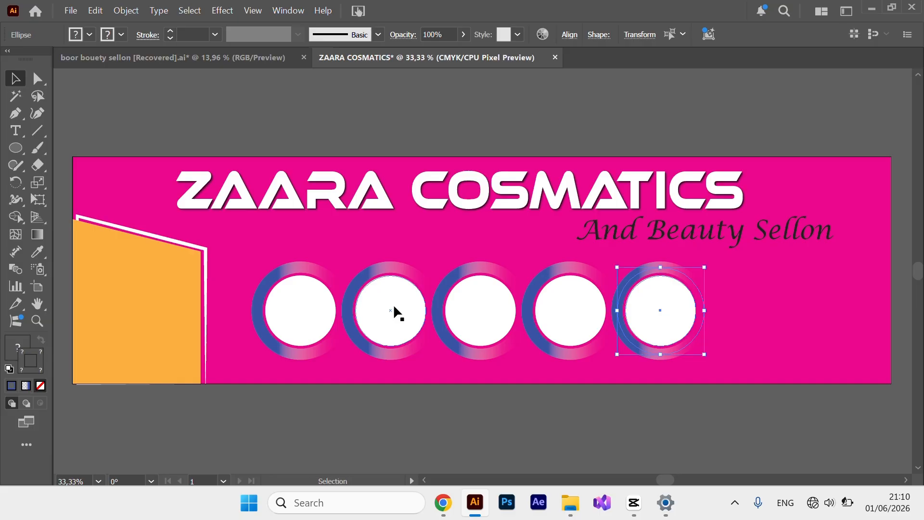
# - Enlarge the whole row of five ringed circles slightly toward the orange shape and deselect it
pyautogui.moveTo(754, 297); pyautogui.dragTo(270, 352)
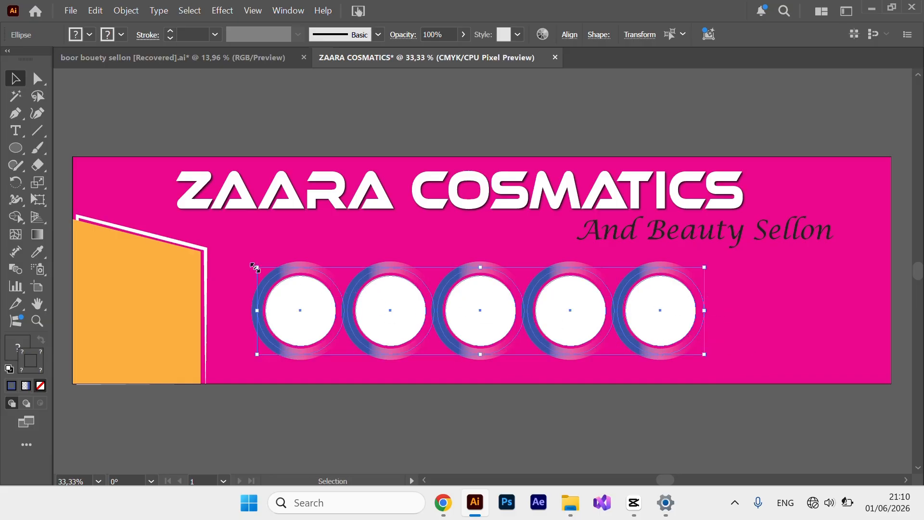
pyautogui.moveTo(255, 267); pyautogui.dragTo(233, 262)
pyautogui.click(778, 321)
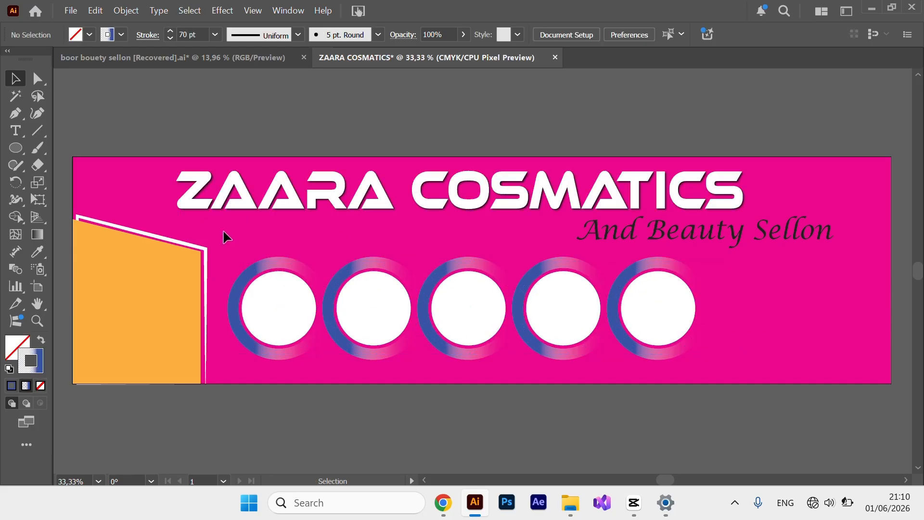
# - Move the orange corner shape down inside its white outline, so that it extends past the artboard's lower edge
pyautogui.click(142, 299)
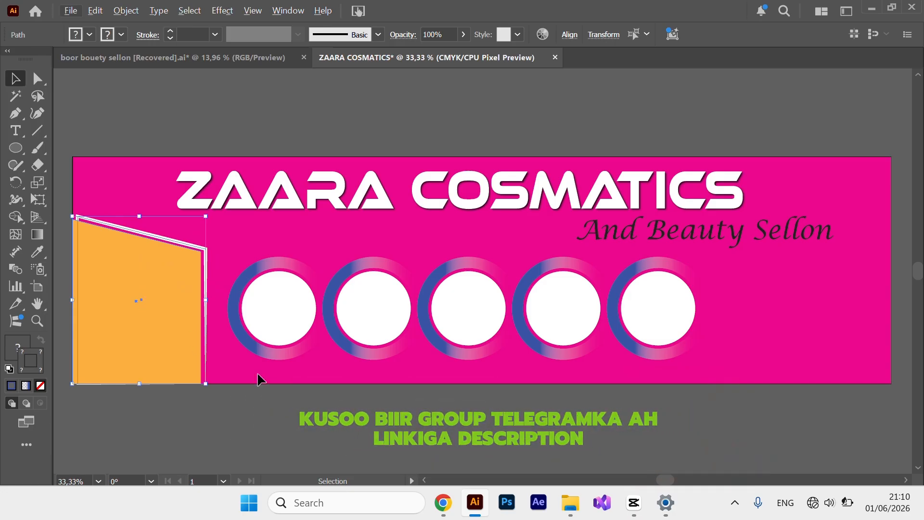
pyautogui.click(243, 386)
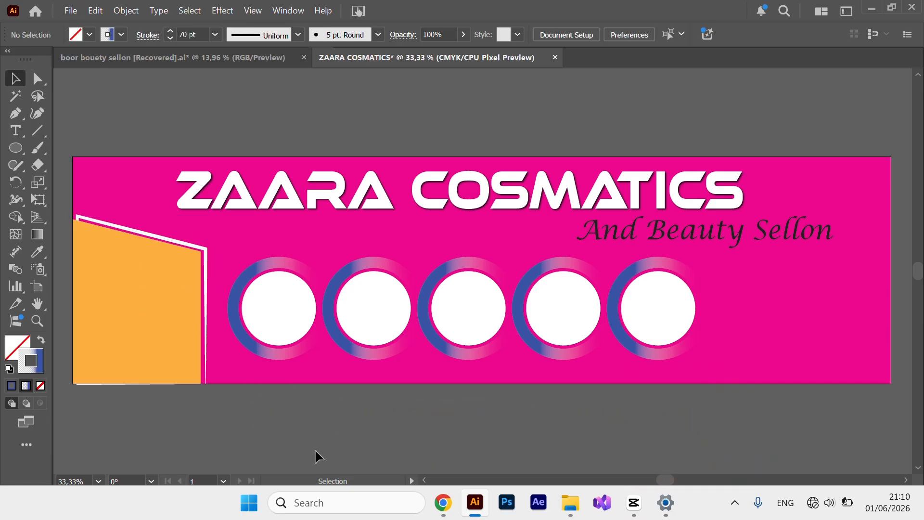
pyautogui.moveTo(151, 333); pyautogui.dragTo(156, 369)
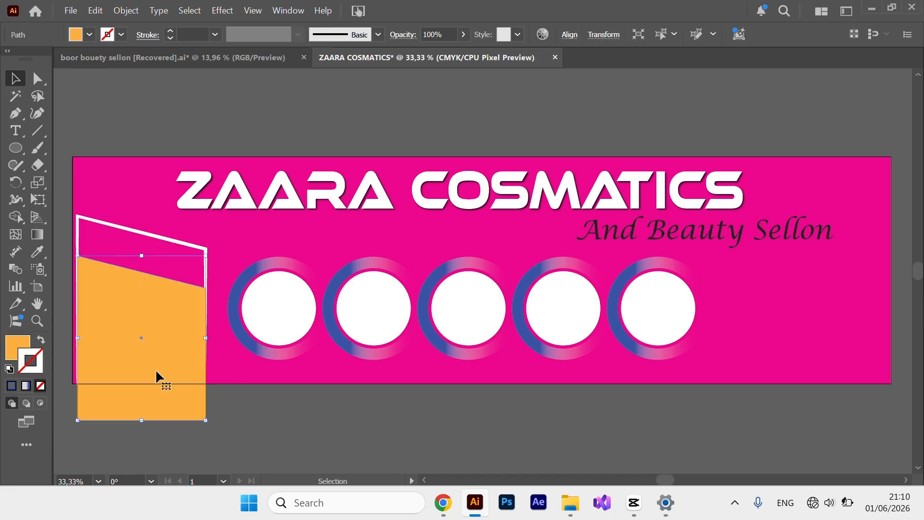
# - Undo the last move of the orange corner shape and deselect it
pyautogui.hotkey('ctrl', 'z')
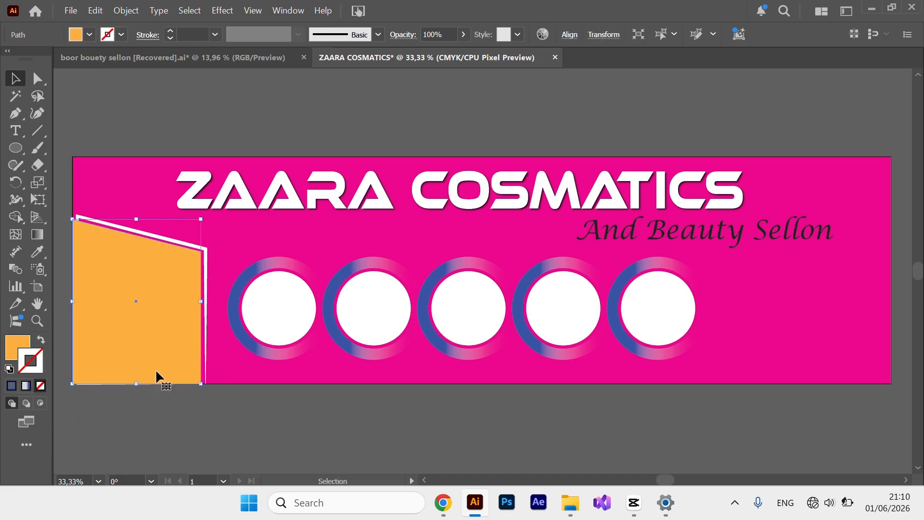
pyautogui.click(275, 433)
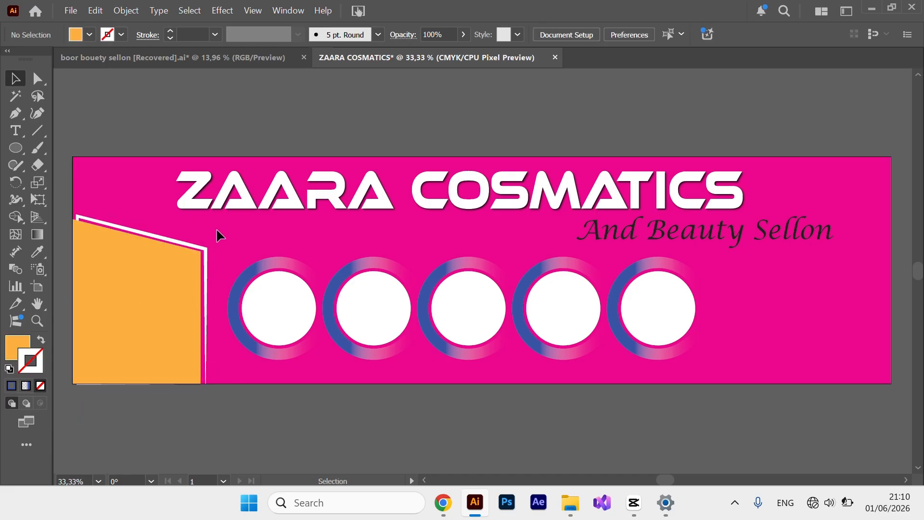
# - Reflect a copy of the orange corner shape and its white outline across the vertical axis and place it at the artboard's right edge
pyautogui.click(154, 290)
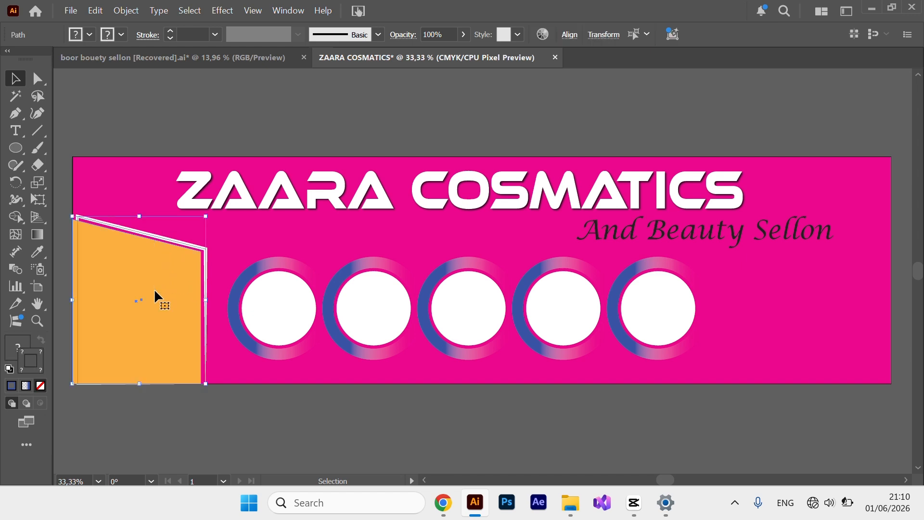
pyautogui.rightClick(154, 269)
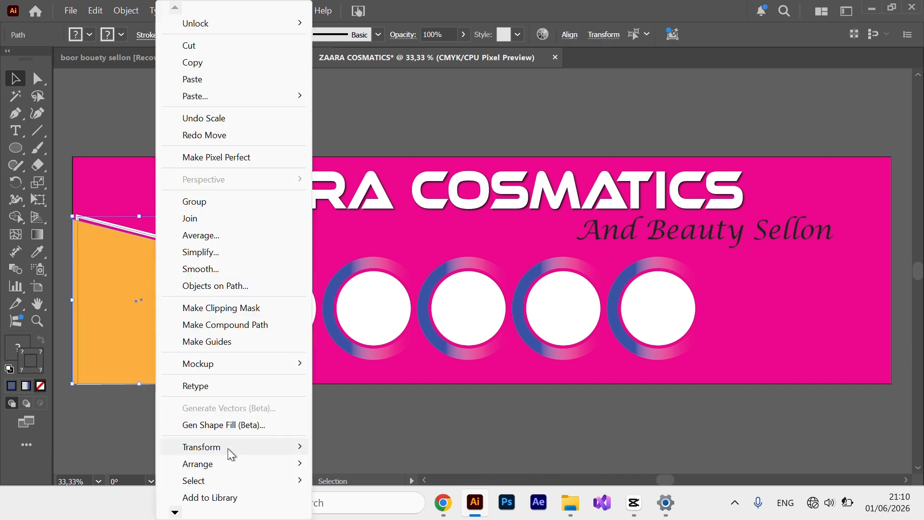
pyautogui.moveTo(221, 450)
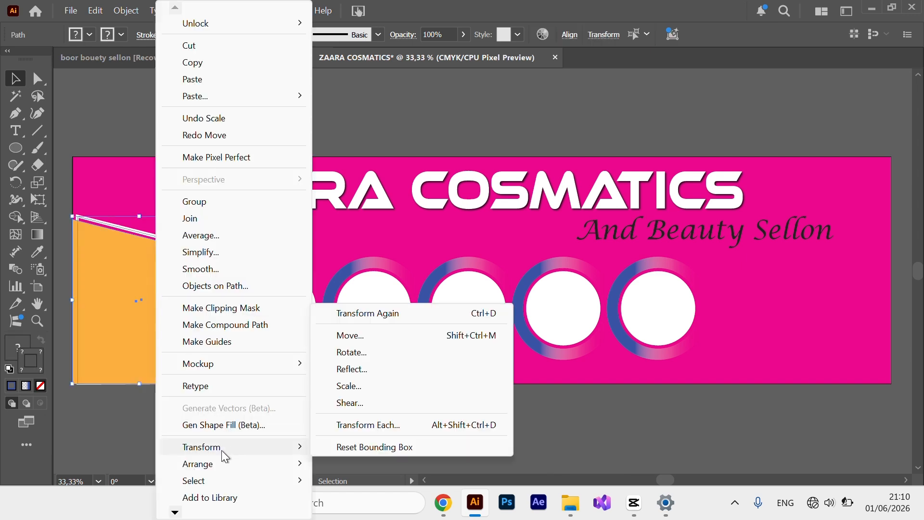
pyautogui.click(345, 369)
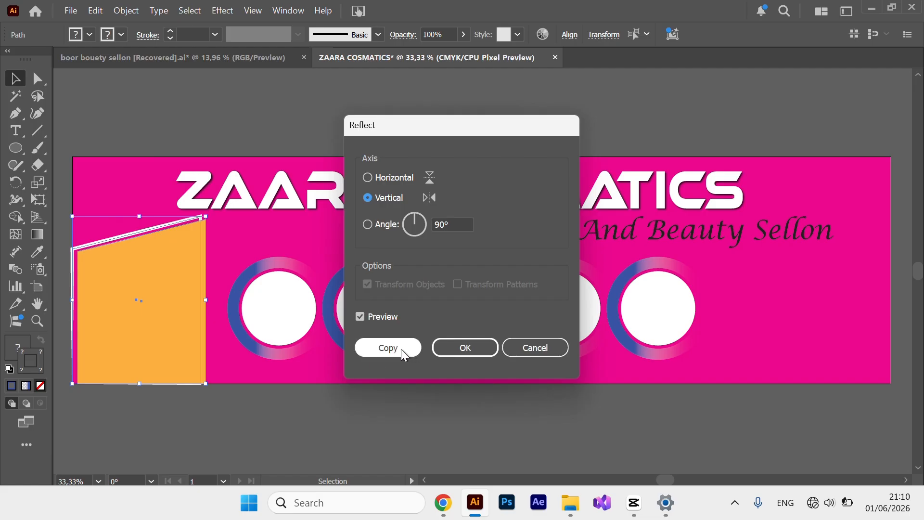
pyautogui.click(398, 347)
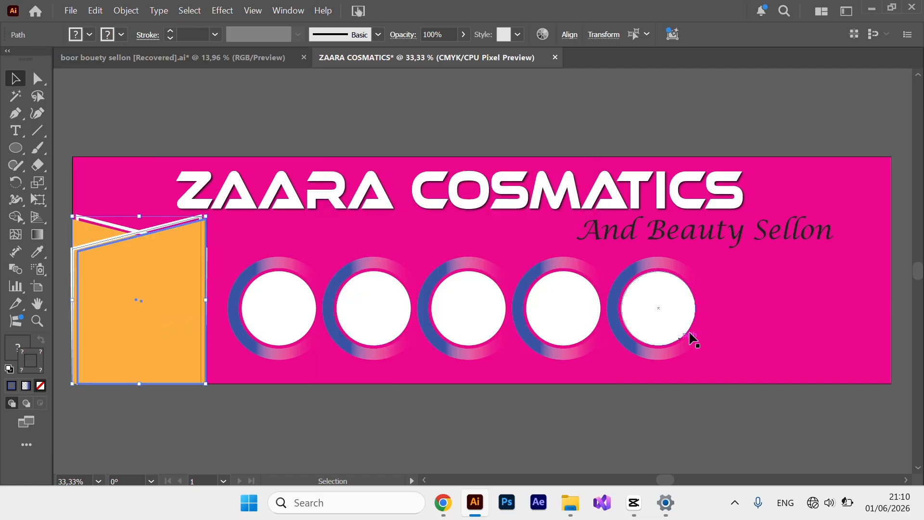
pyautogui.moveTo(124, 259); pyautogui.dragTo(831, 301)
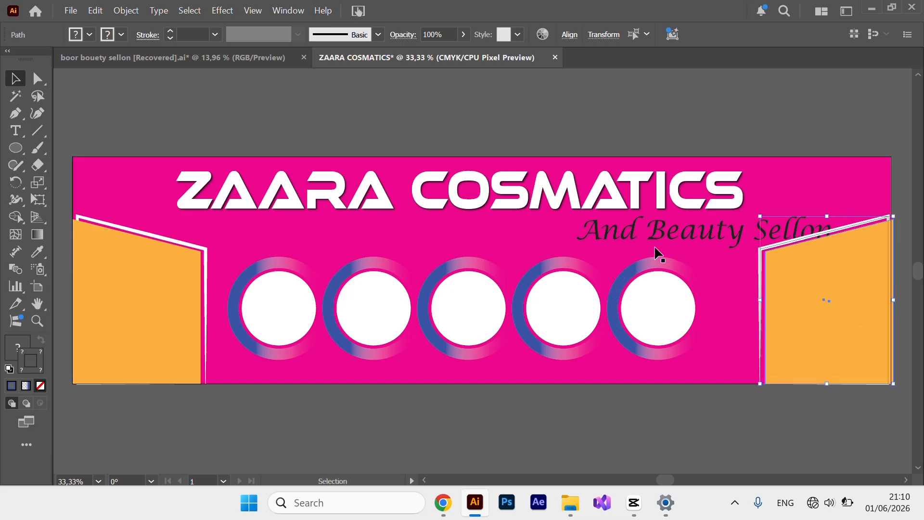
# - Move the "And Beauty Sellon" text up and left, clear of the right orange shape, and scale it down slightly
pyautogui.moveTo(627, 233); pyautogui.dragTo(615, 230)
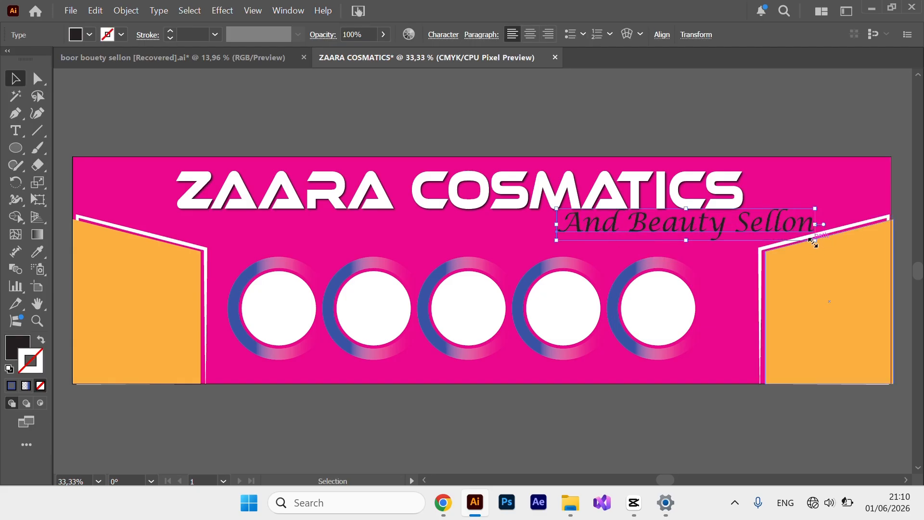
pyautogui.moveTo(813, 242); pyautogui.dragTo(800, 241)
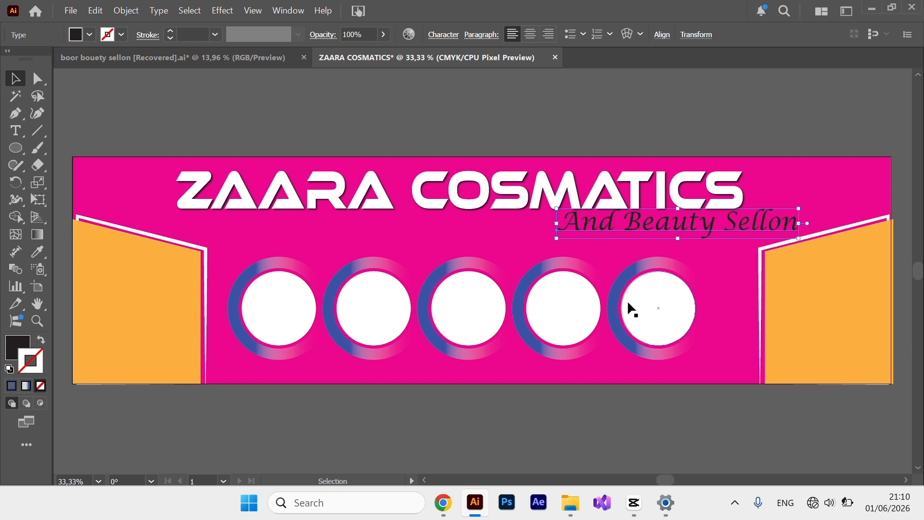
pyautogui.click(514, 410)
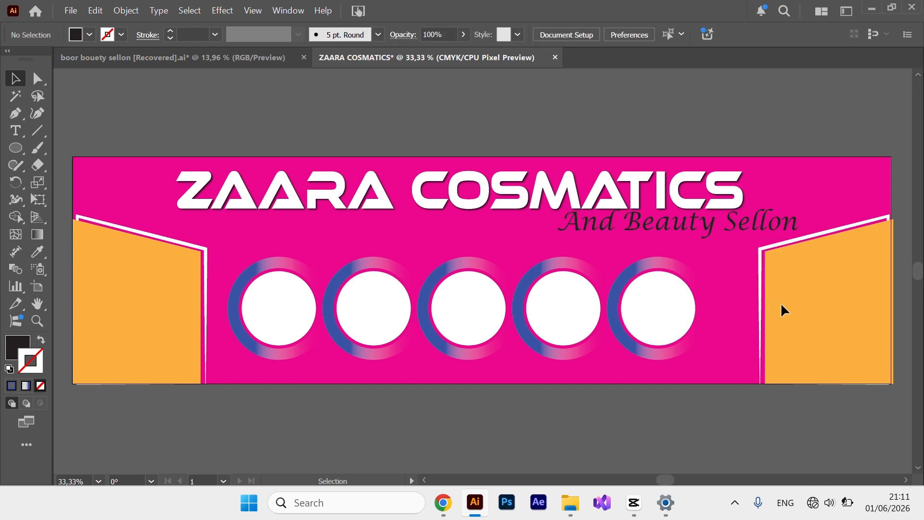
# - Center the row of five ringed circles horizontally on the artboard and deselect it
pyautogui.click(541, 305)
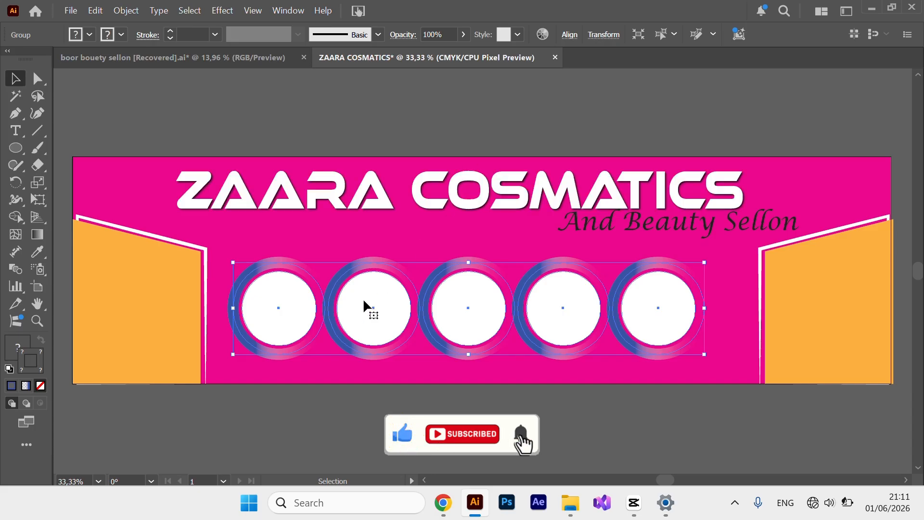
pyautogui.click(570, 39)
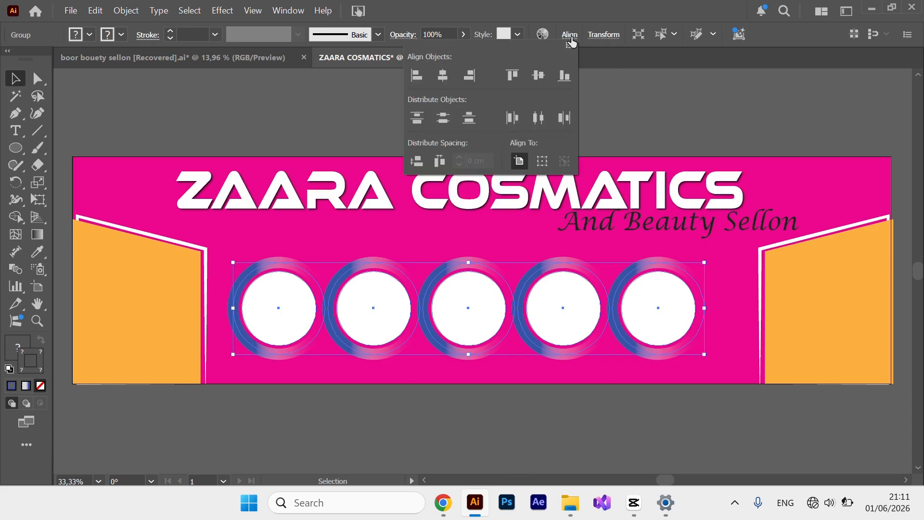
pyautogui.click(449, 77)
pyautogui.click(709, 104)
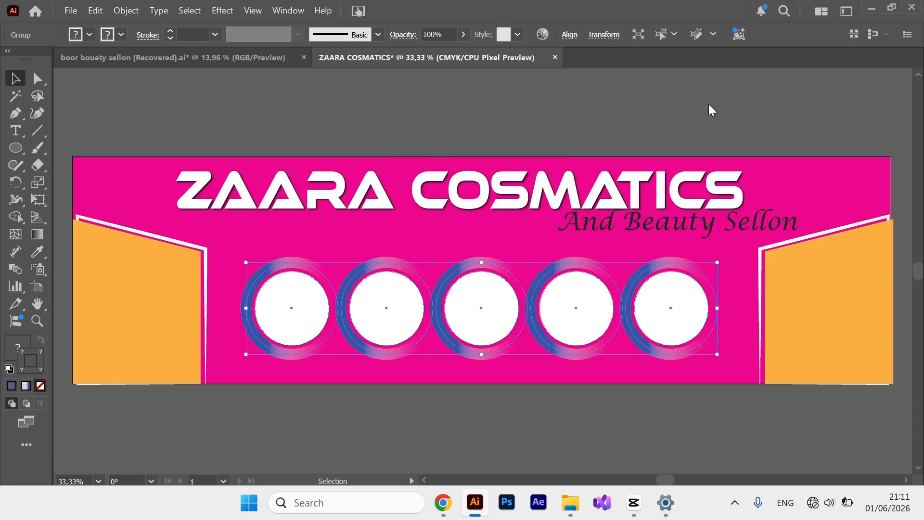
pyautogui.click(708, 103)
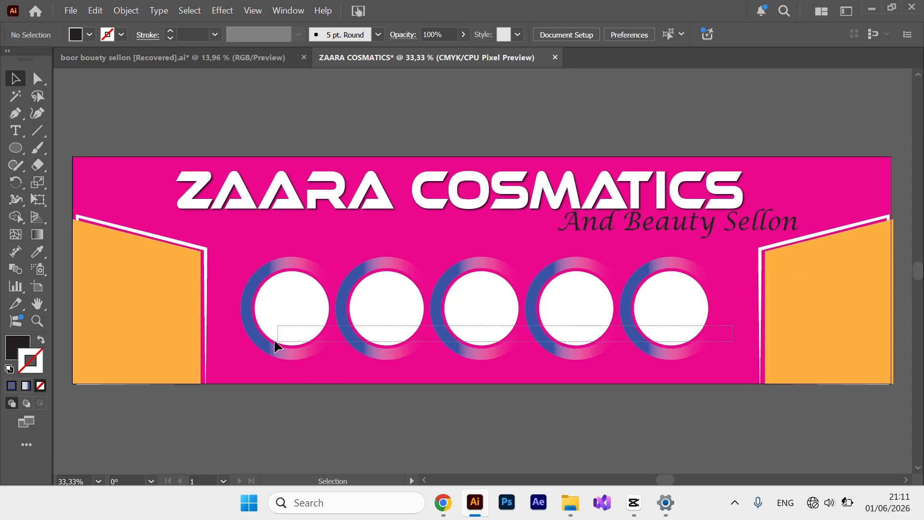
# - Enlarge the row of five ringed circles slightly and move it up and to the right between the two orange shapes
pyautogui.click(247, 347)
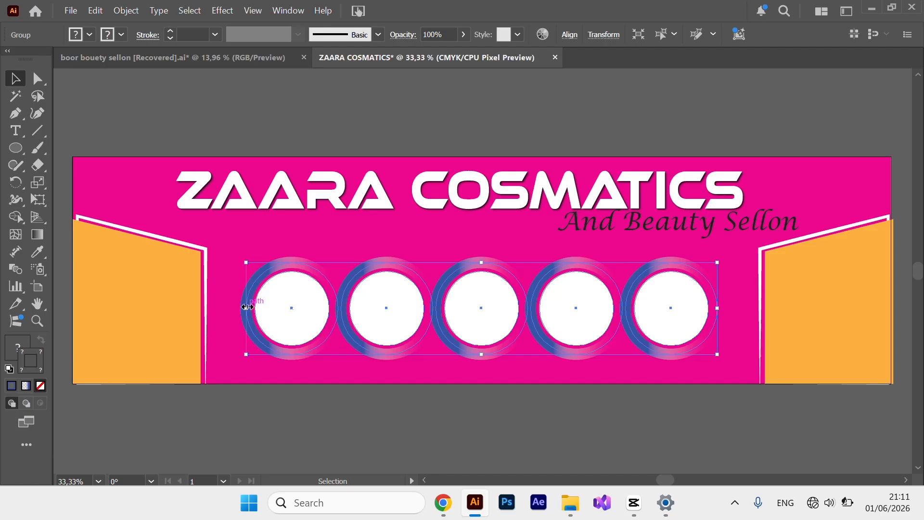
pyautogui.moveTo(246, 306); pyautogui.dragTo(233, 305)
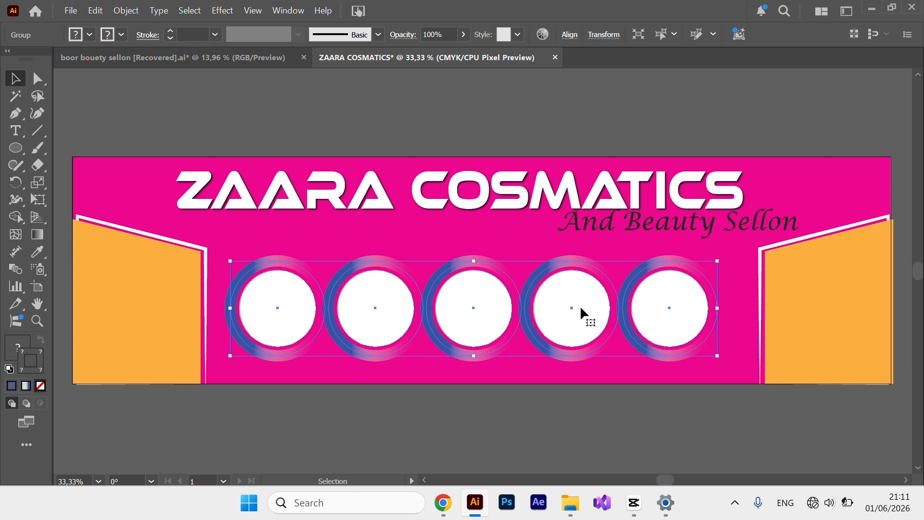
pyautogui.moveTo(580, 305); pyautogui.dragTo(593, 294)
pyautogui.click(526, 429)
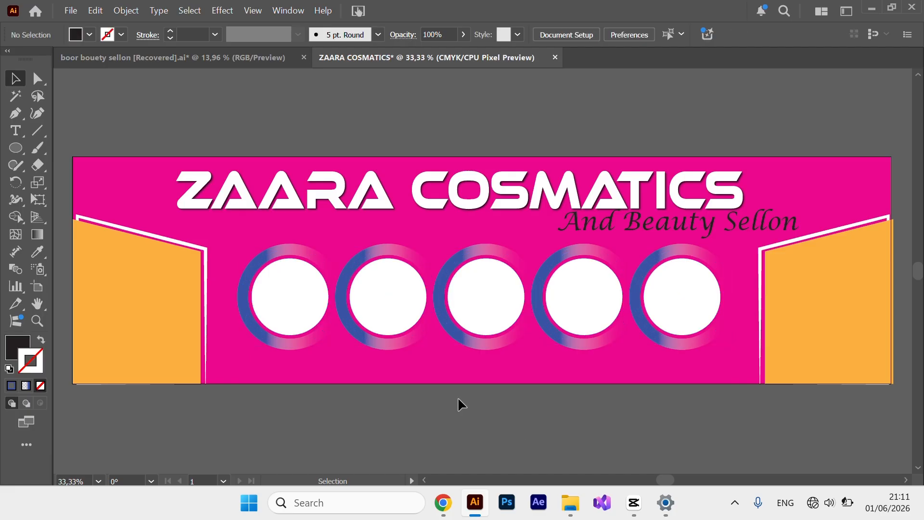
# - Draw a thin rectangle along the artboard's lower edge between the orange shapes and fill it with the title's white
pyautogui.click(21, 143)
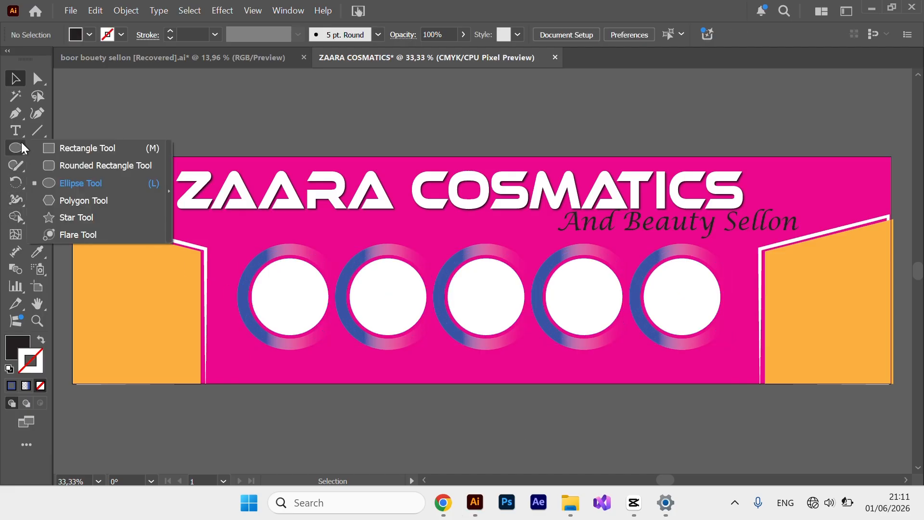
pyautogui.click(59, 149)
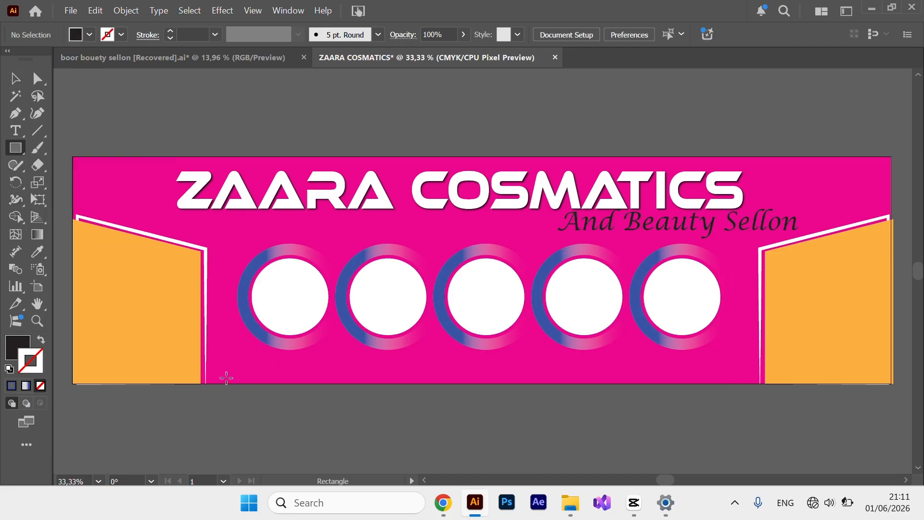
pyautogui.moveTo(202, 361); pyautogui.dragTo(765, 384)
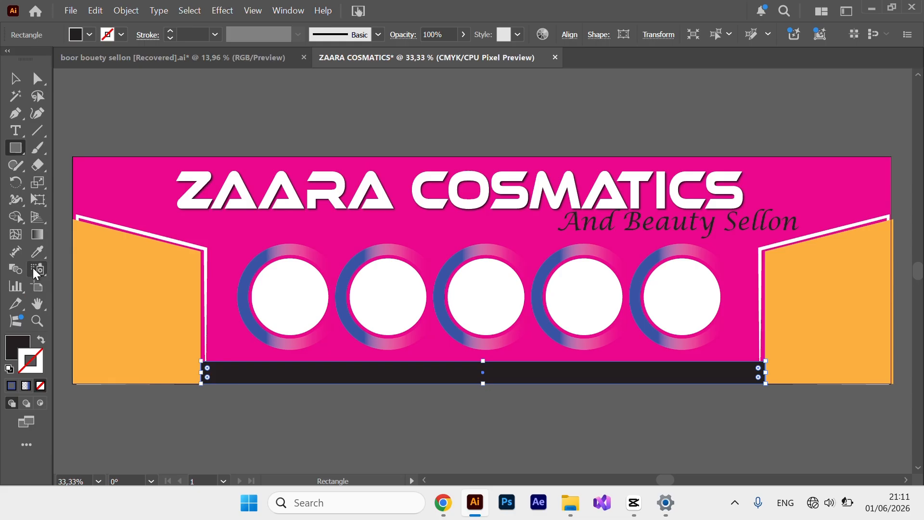
pyautogui.click(37, 251)
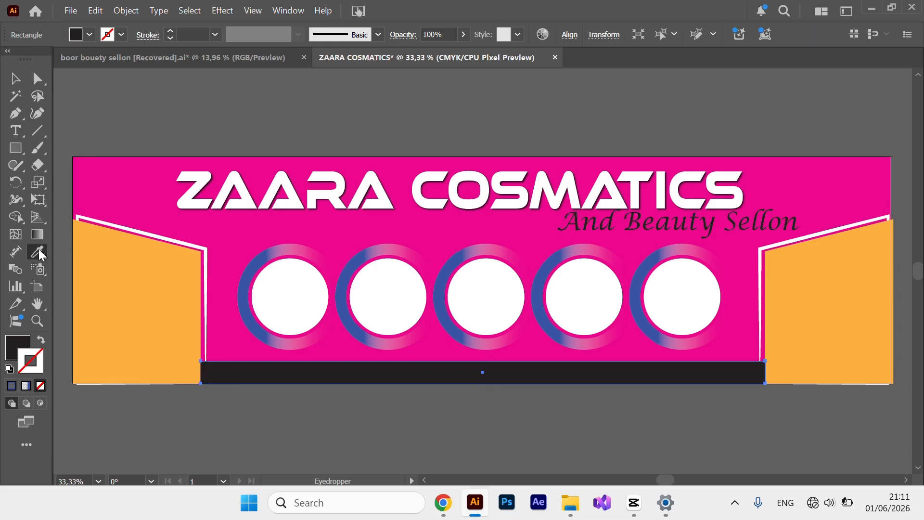
pyautogui.click(378, 190)
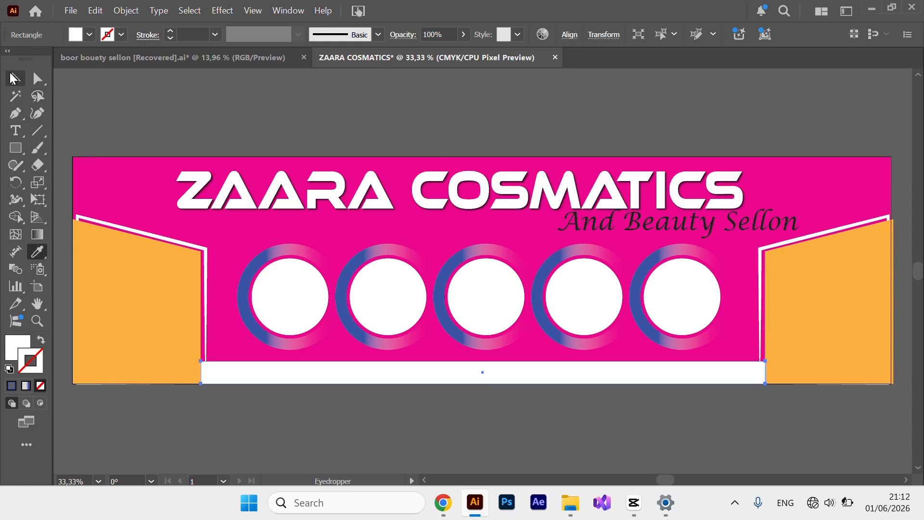
pyautogui.click(15, 78)
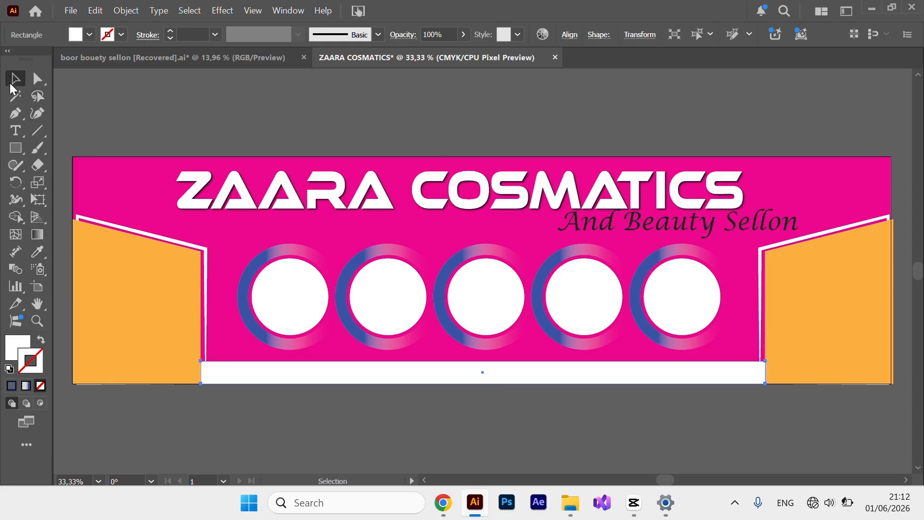
pyautogui.click(305, 435)
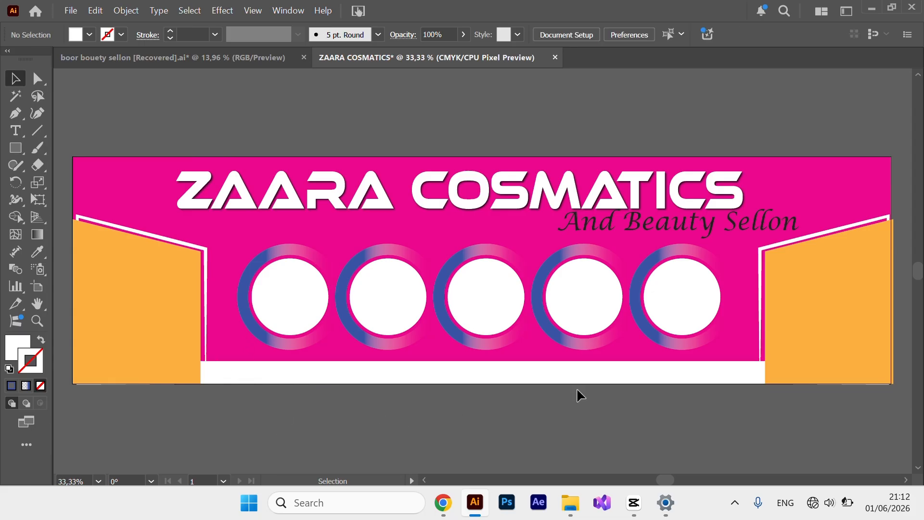
# - Raise the upper edge of the white bottom strip slightly to make it taller
pyautogui.click(426, 377)
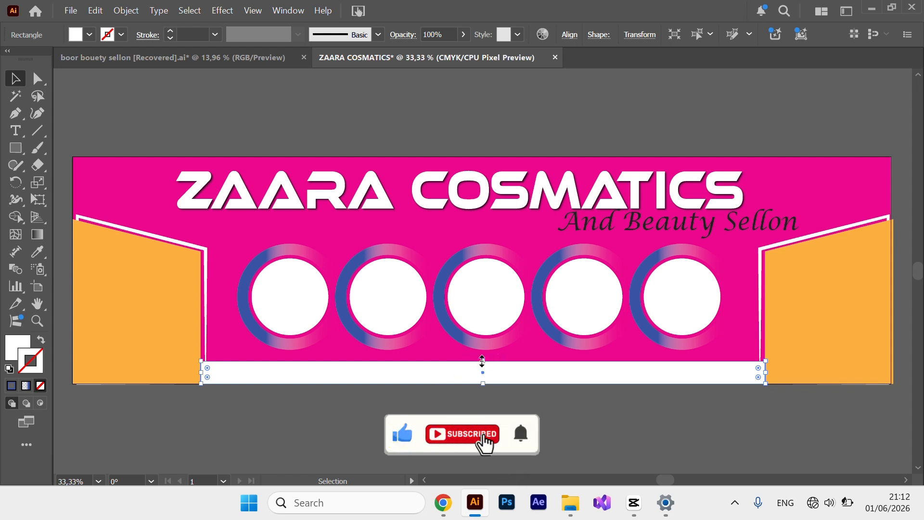
pyautogui.moveTo(482, 361); pyautogui.dragTo(482, 358)
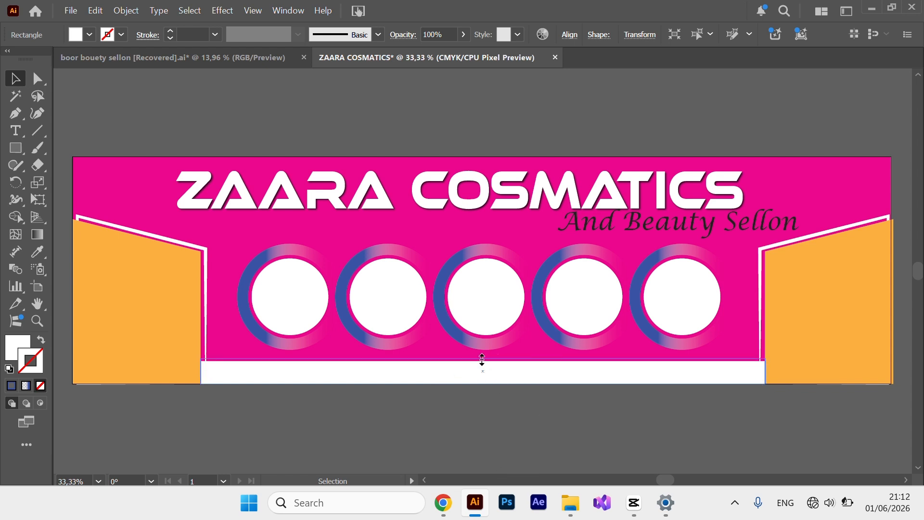
pyautogui.click(453, 425)
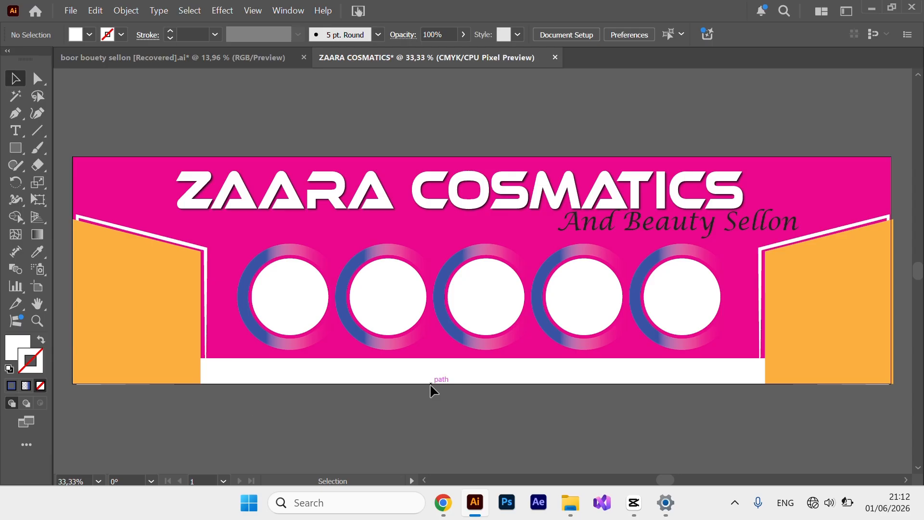
# - Copy the phone icon and contact text group from the boor bouety sellon document into the ZAARA COSMATICS document, placing it below the artboard
pyautogui.click(249, 60)
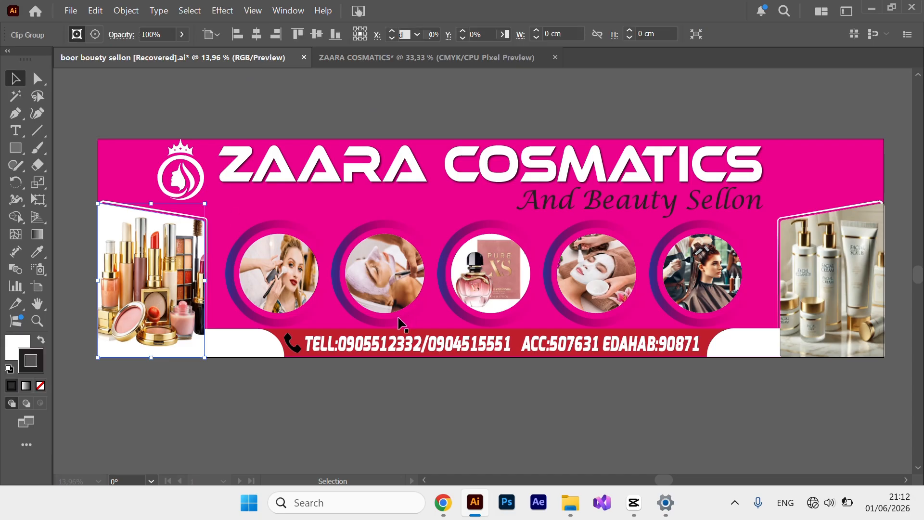
pyautogui.hotkey('ctrl', 'Tab')
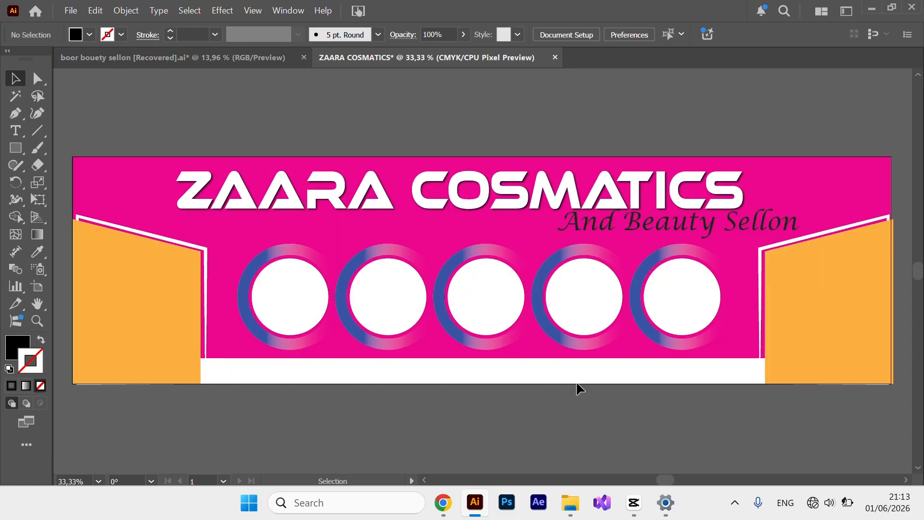
pyautogui.click(263, 57)
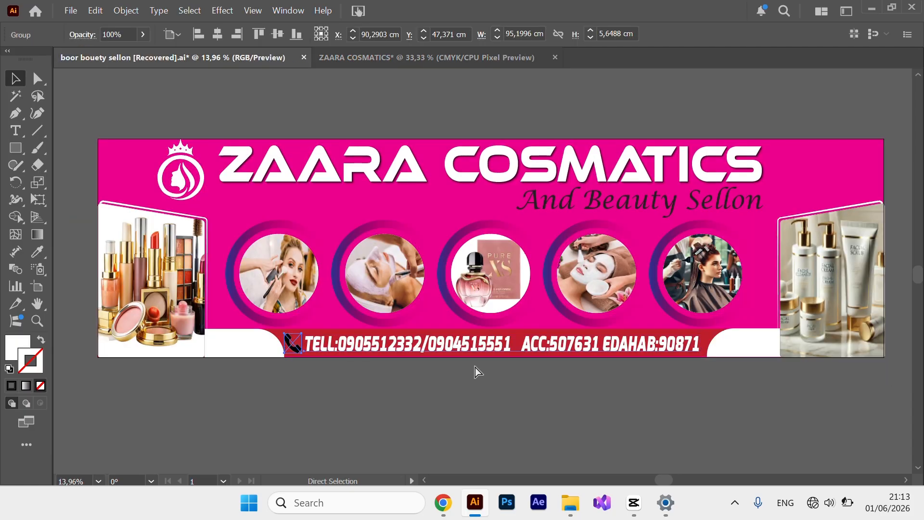
pyautogui.click(425, 58)
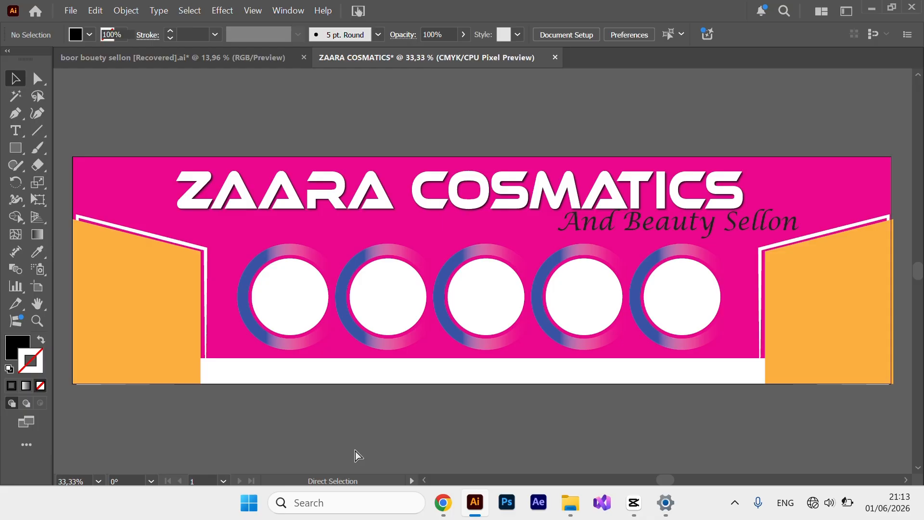
pyautogui.hotkey('ctrl', 'v')
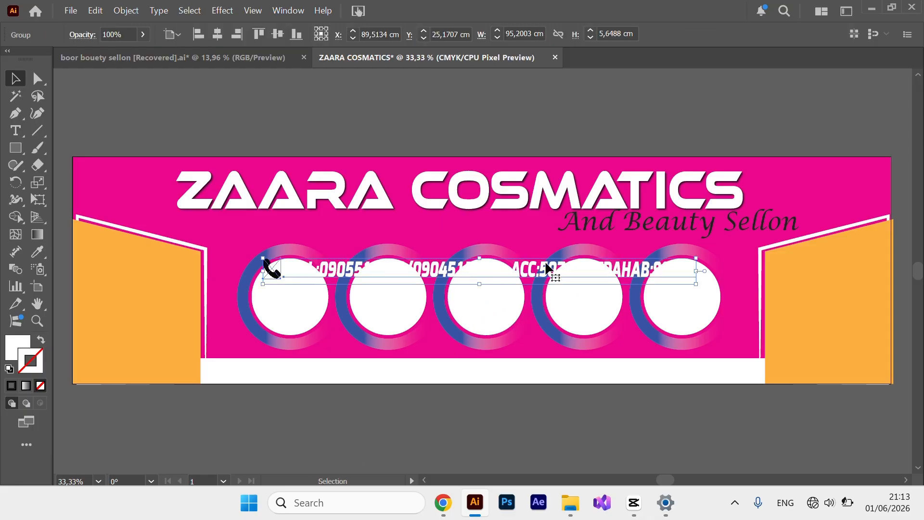
pyautogui.moveTo(545, 265); pyautogui.dragTo(481, 412)
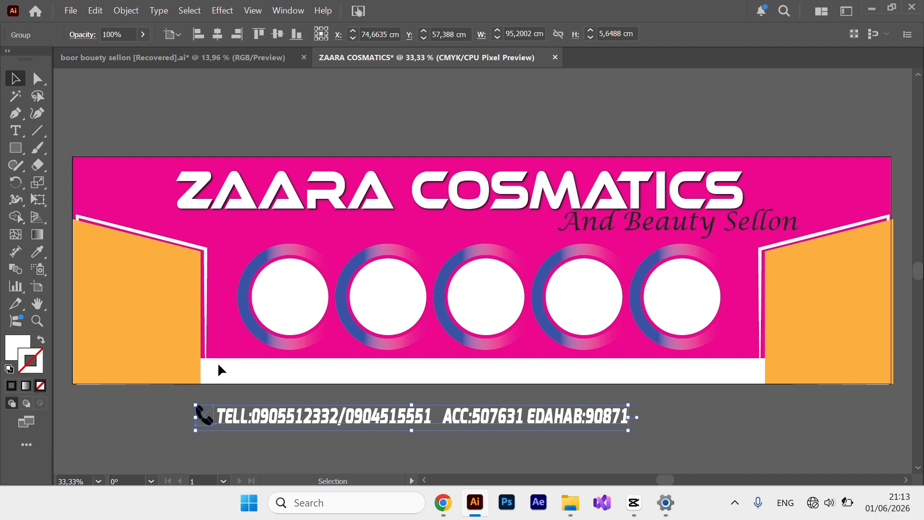
# - Ungroup the pasted contact line and fill its text with dark blue, leaving the phone icon black
pyautogui.rightClick(550, 427)
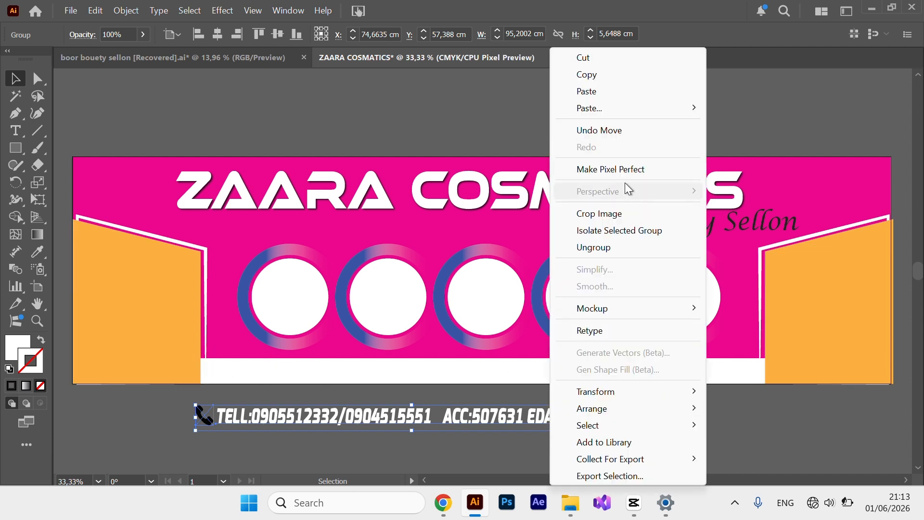
pyautogui.click(619, 247)
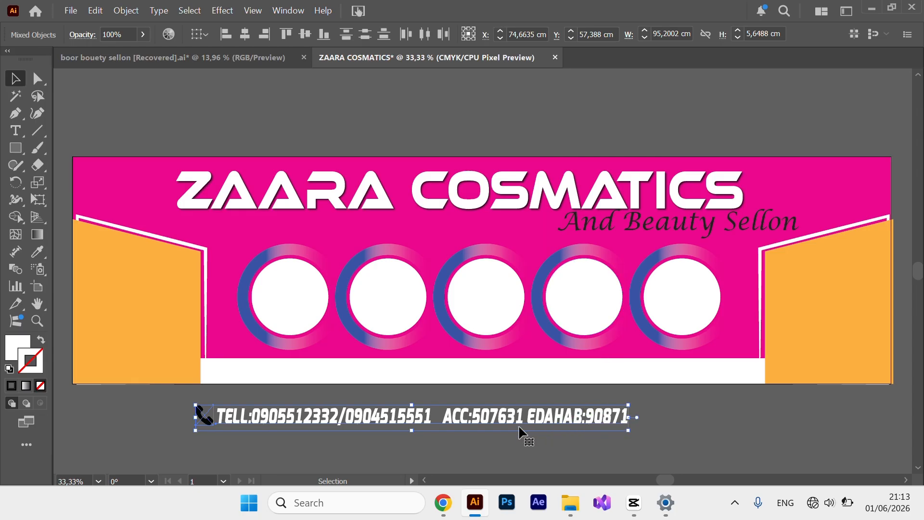
pyautogui.click(558, 448)
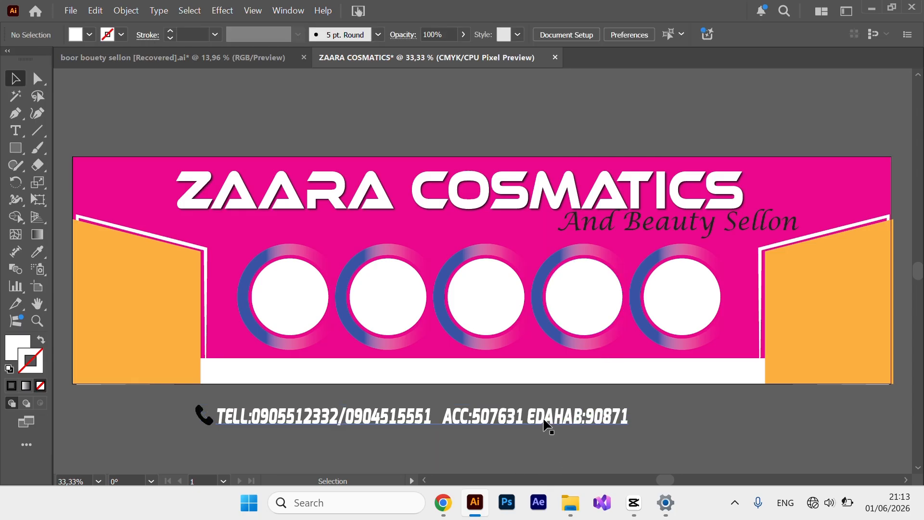
pyautogui.click(545, 422)
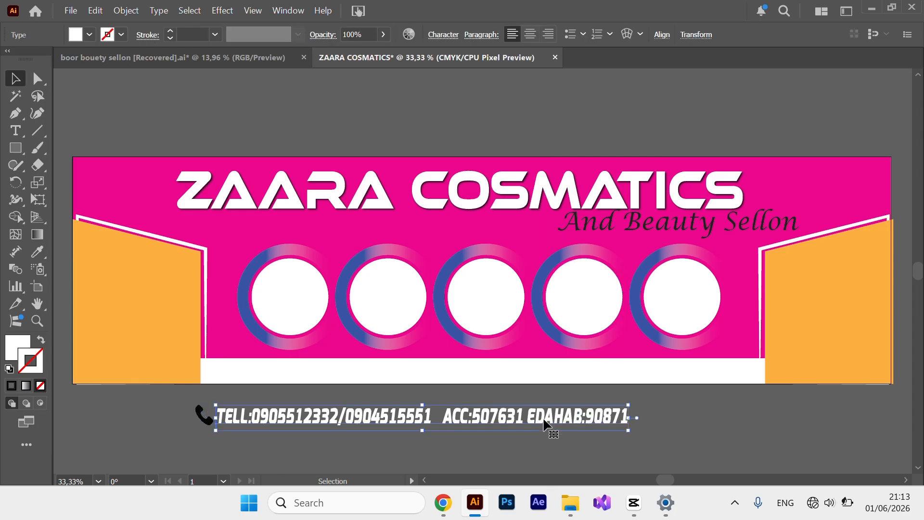
pyautogui.click(90, 34)
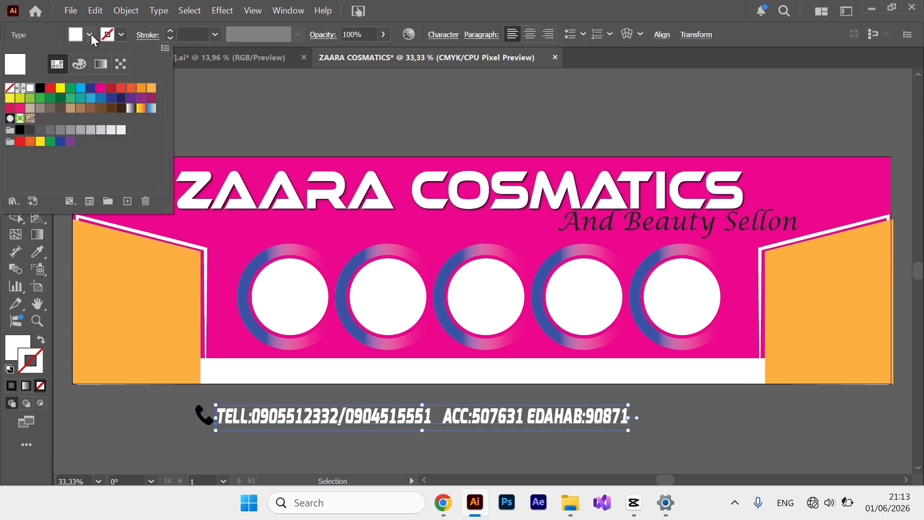
pyautogui.click(92, 88)
pyautogui.click(289, 79)
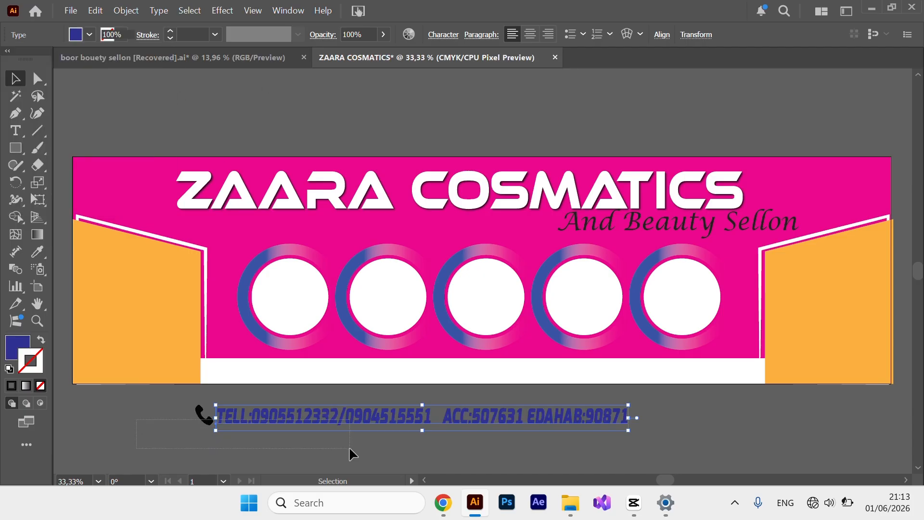
# - Group the phone icon with the blue contact text and place the group on the white bottom strip, centered horizontally on the artboard
pyautogui.moveTo(349, 446); pyautogui.dragTo(348, 446)
pyautogui.hotkey('ctrl', 'g')
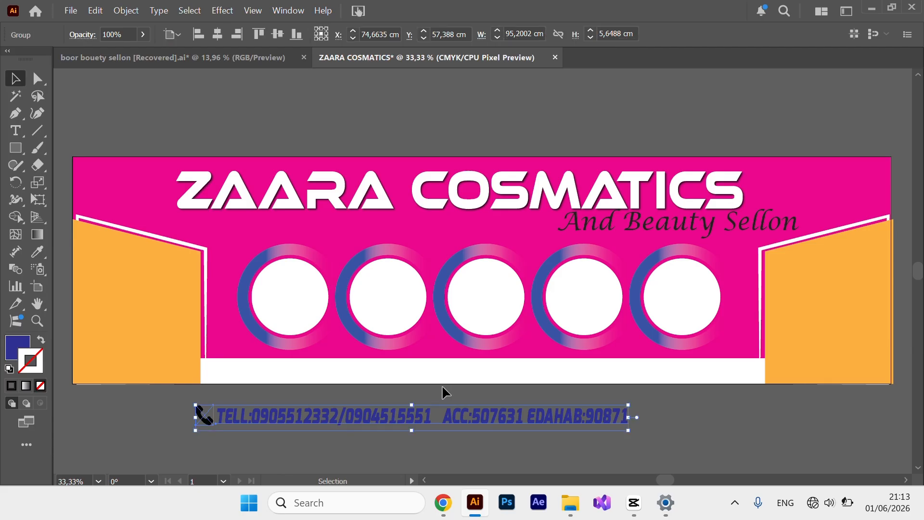
pyautogui.moveTo(440, 405); pyautogui.dragTo(469, 361)
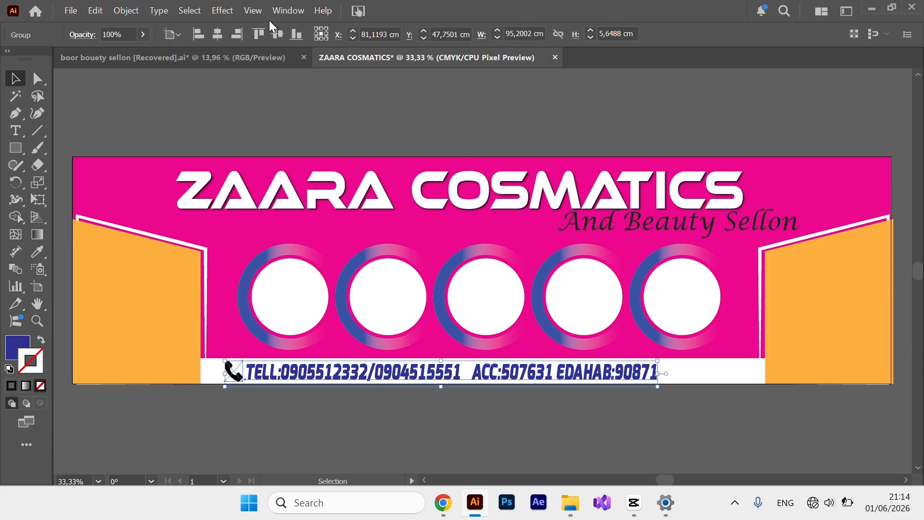
pyautogui.click(218, 33)
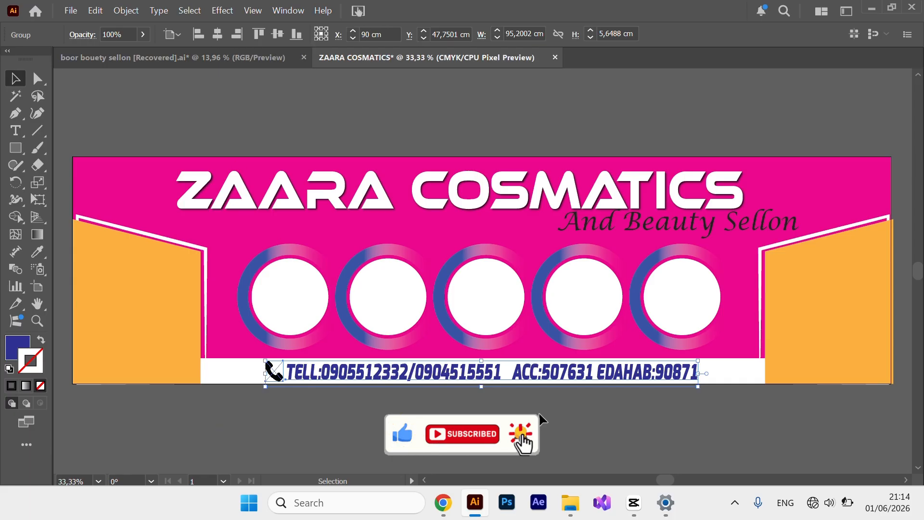
pyautogui.click(505, 425)
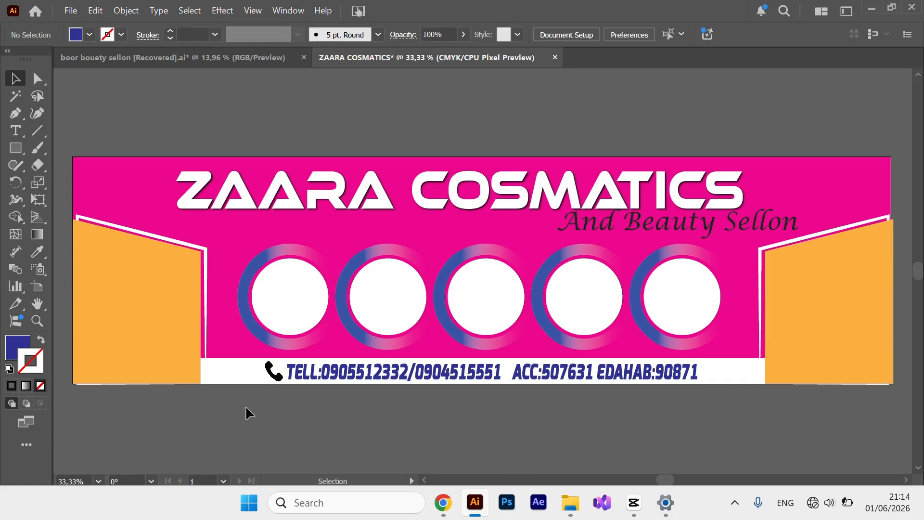
# - Check the reference banner's strip ends and draw a dark blue rectangle over the left end of the white strip, beside the orange shape
pyautogui.click(221, 58)
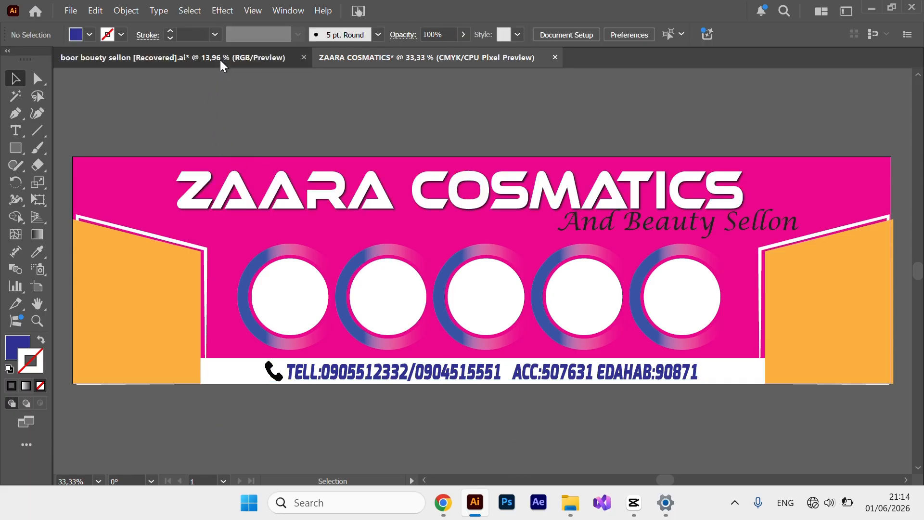
pyautogui.click(321, 350)
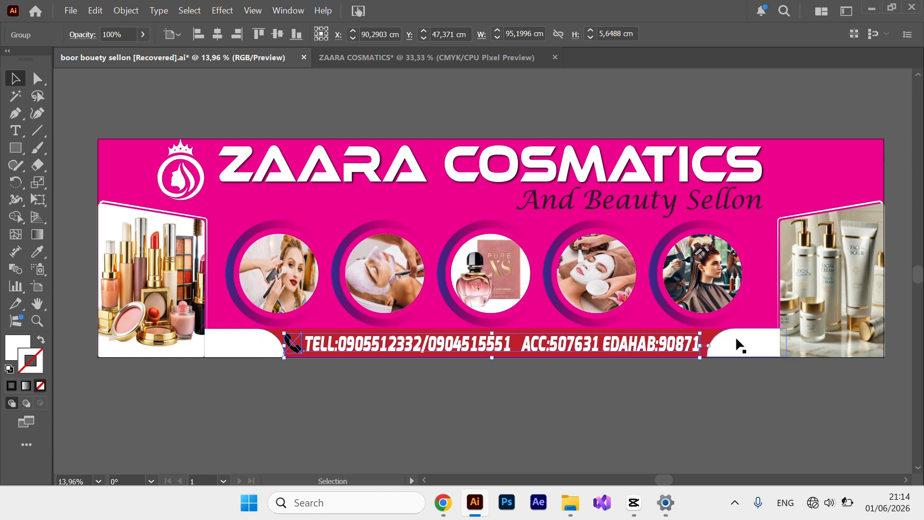
pyautogui.click(399, 58)
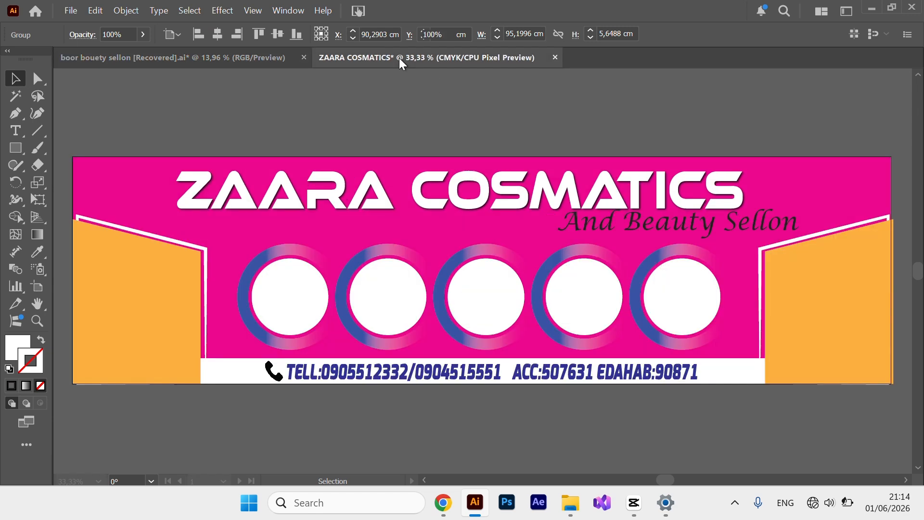
pyautogui.click(9, 143)
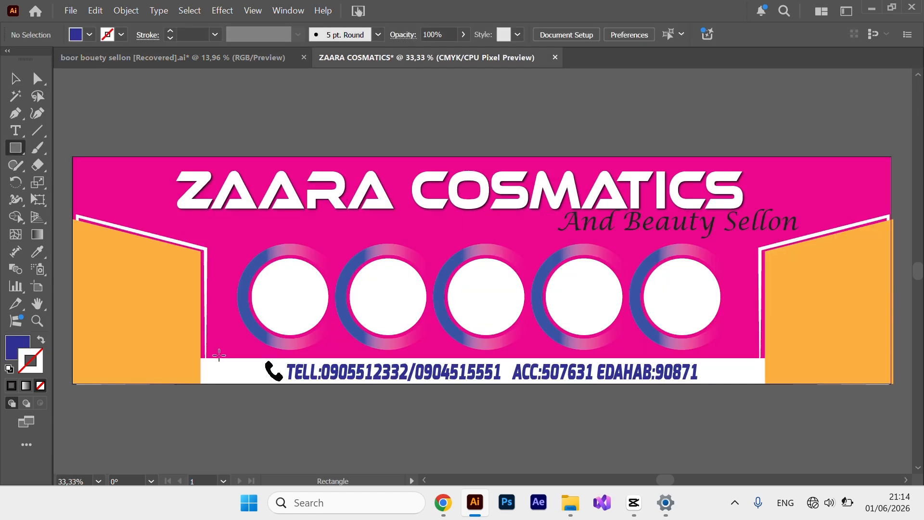
pyautogui.moveTo(201, 357); pyautogui.dragTo(259, 384)
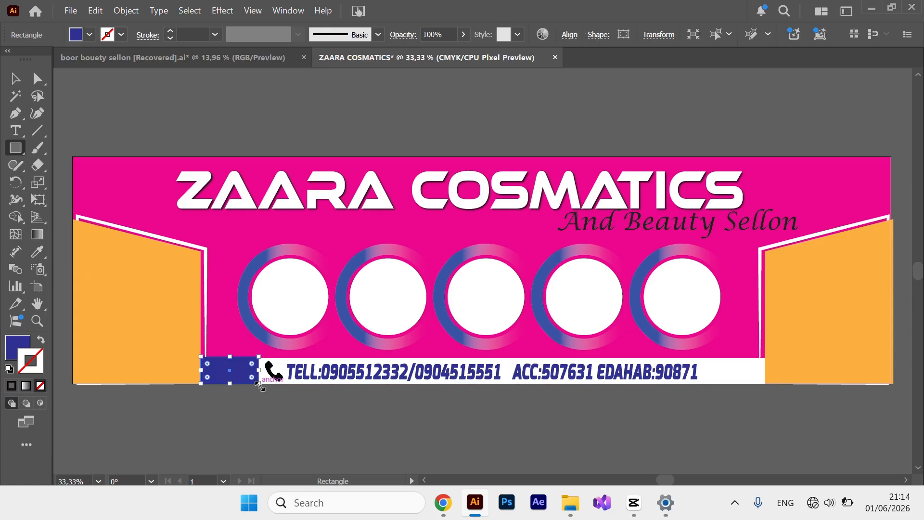
# - Round only the upper-right corner of the blue rectangle into a large curve reaching the strip's lower edge
pyautogui.click(35, 87)
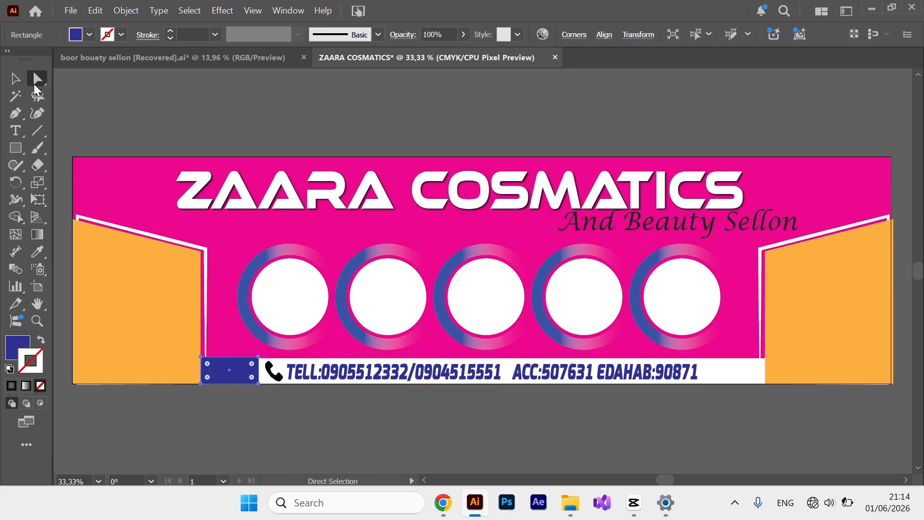
pyautogui.doubleClick(252, 368)
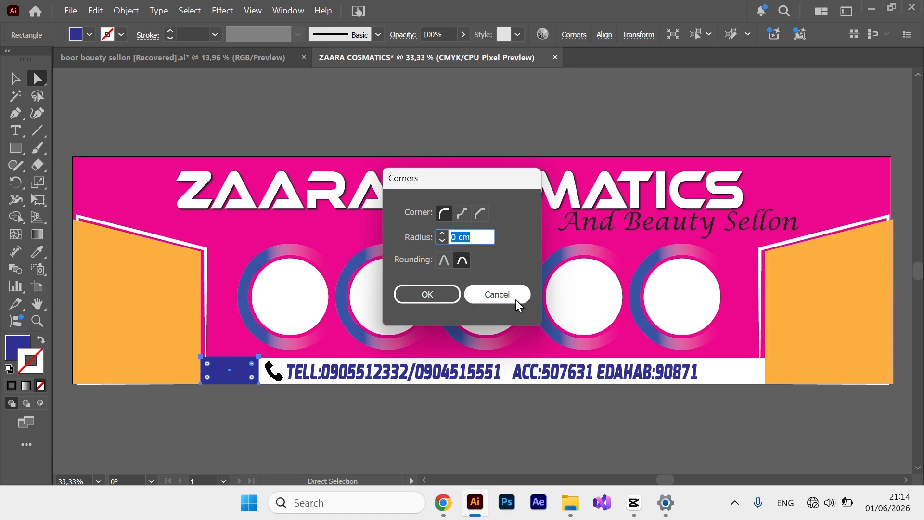
pyautogui.click(516, 299)
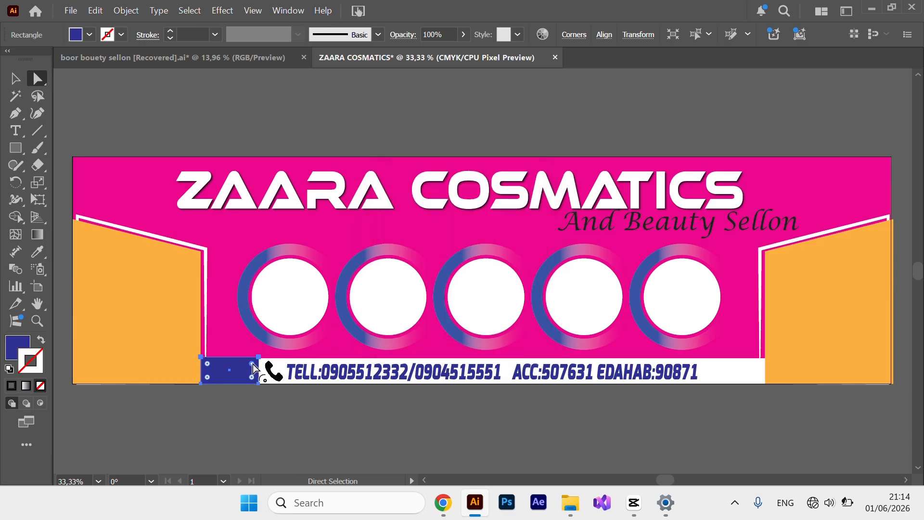
pyautogui.moveTo(253, 368); pyautogui.dragTo(227, 397)
pyautogui.click(11, 81)
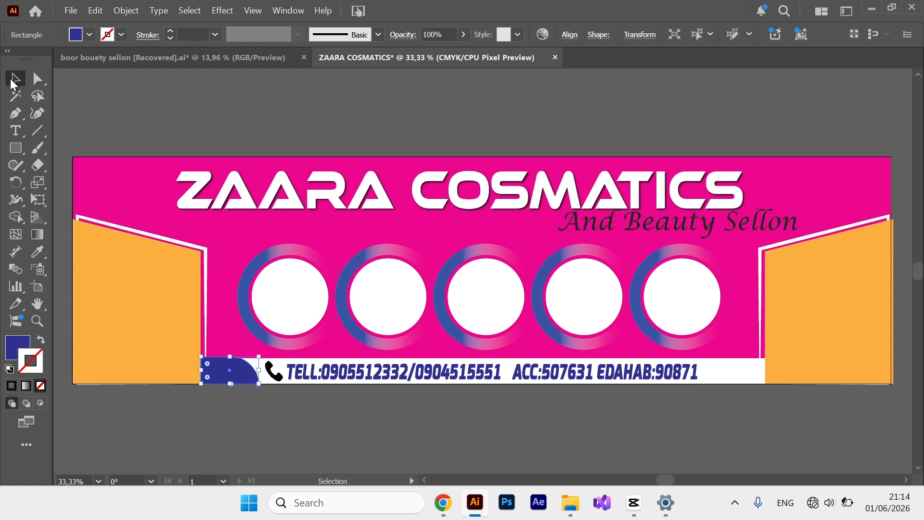
pyautogui.click(207, 422)
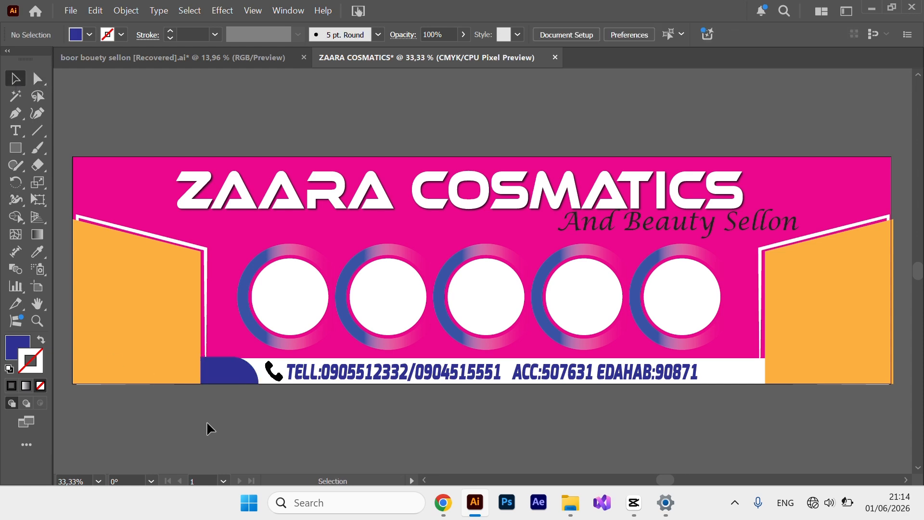
# - Make a copy of the rounded blue shape reflected left to right and place it at the right end of the white strip
pyautogui.click(227, 377)
pyautogui.rightClick(228, 377)
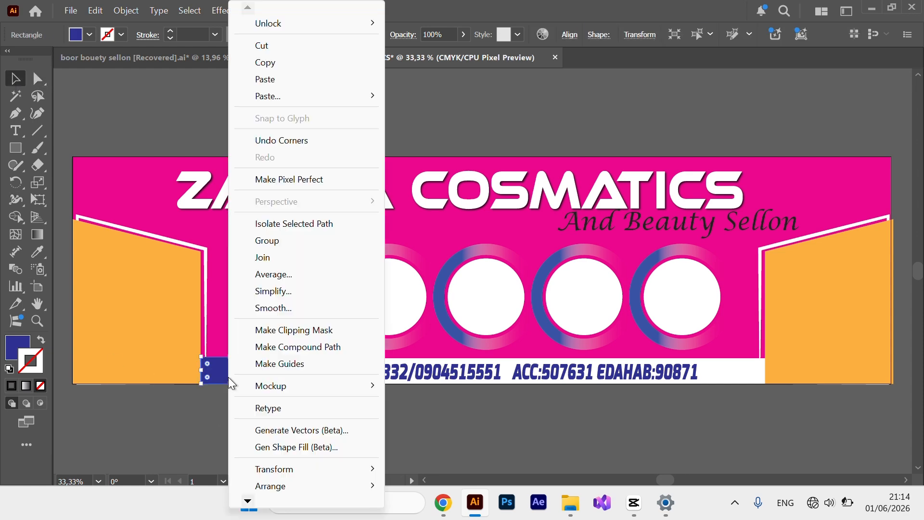
pyautogui.moveTo(286, 466)
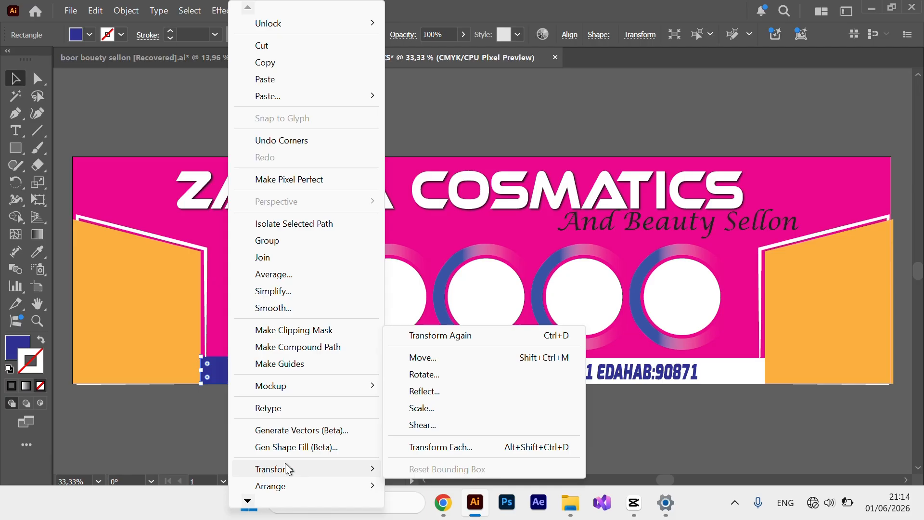
pyautogui.click(446, 391)
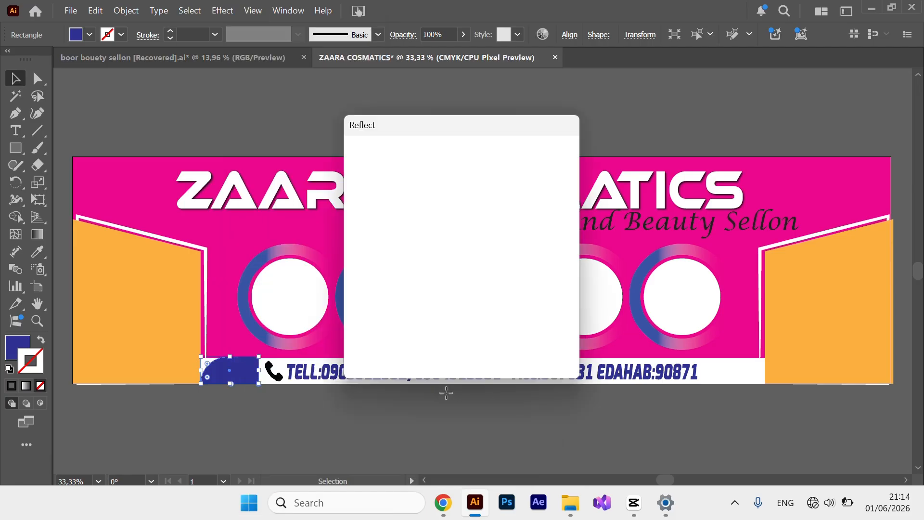
pyautogui.press('Return')
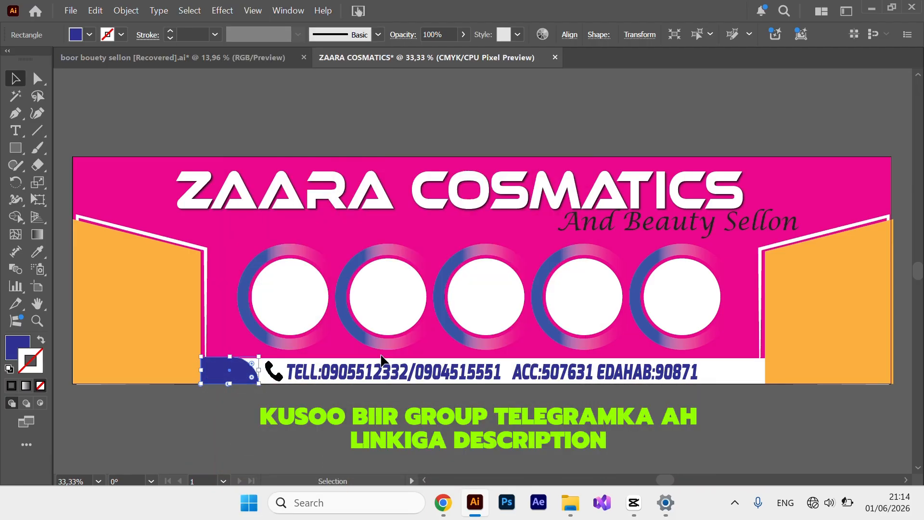
pyautogui.moveTo(241, 372); pyautogui.dragTo(746, 371)
pyautogui.click(607, 440)
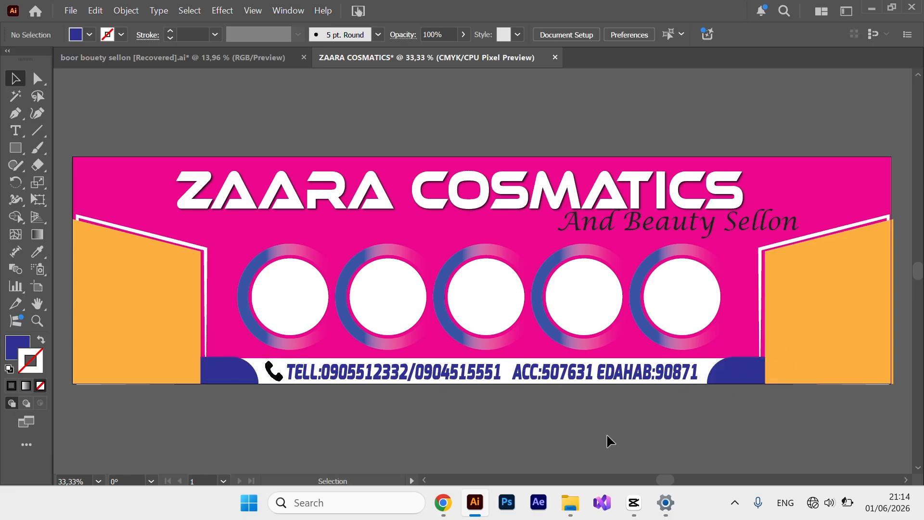
# - Ungroup the phone icon and contact text on the white bottom strip
pyautogui.click(241, 369)
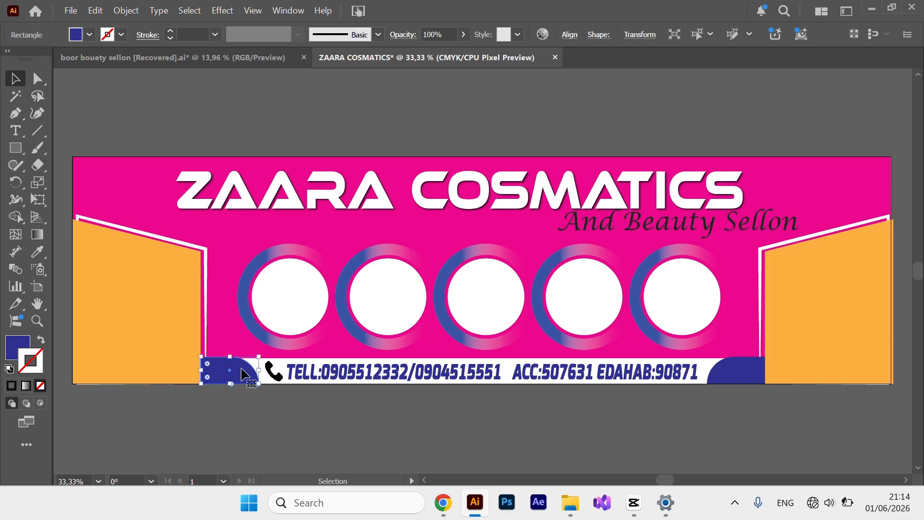
pyautogui.click(591, 431)
pyautogui.click(476, 381)
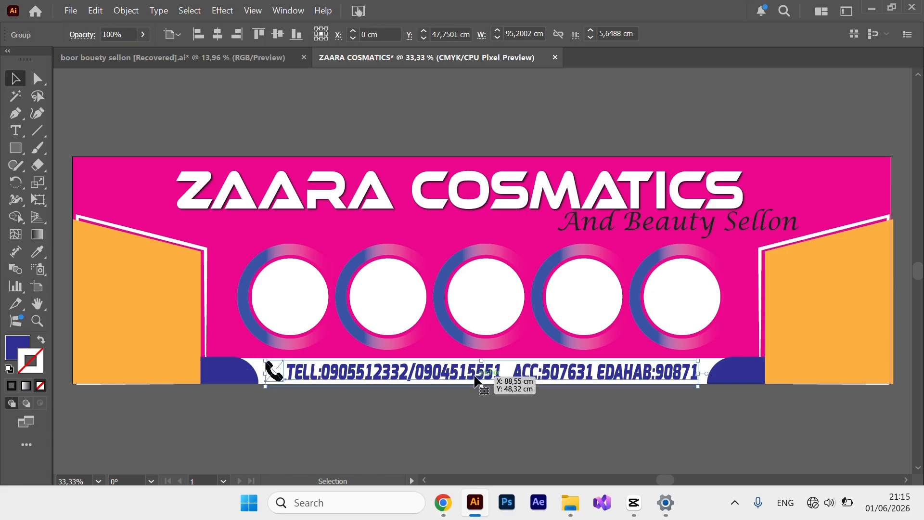
pyautogui.rightClick(475, 381)
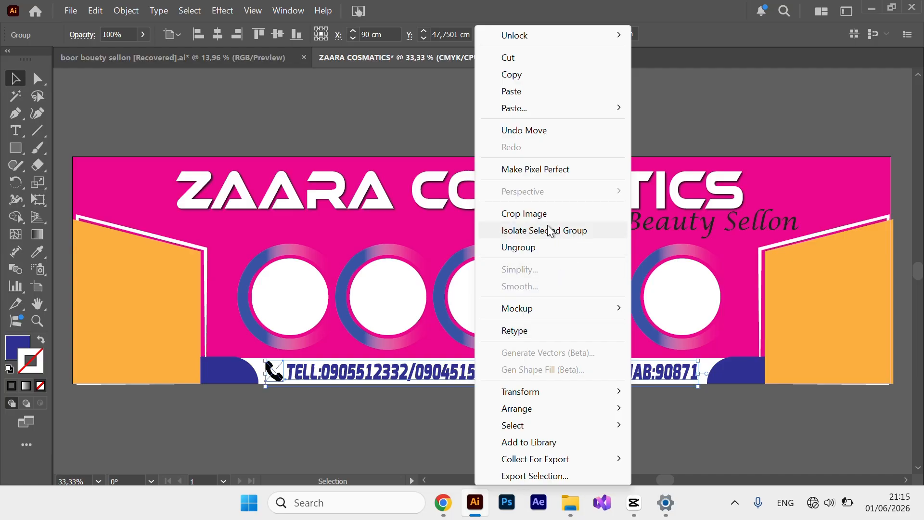
pyautogui.click(542, 248)
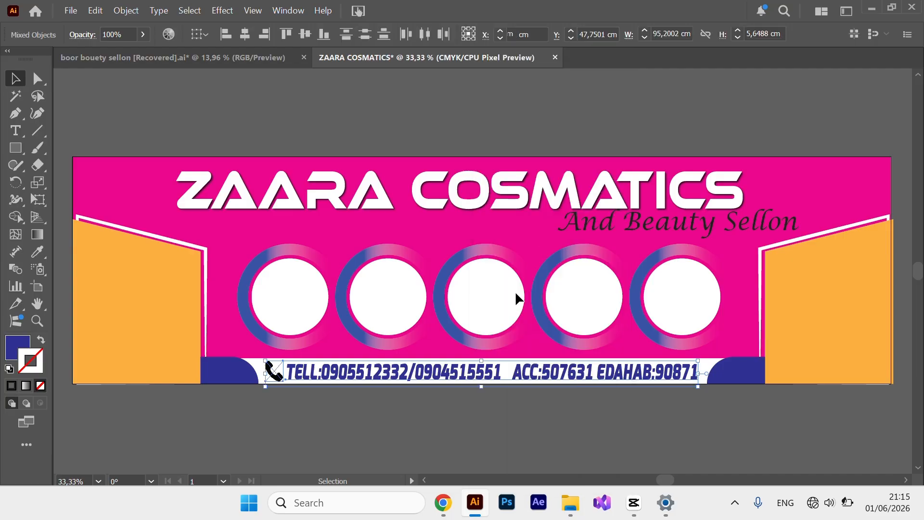
# - Recolour the contact text on the white bottom strip with the light orange swatch
pyautogui.click(441, 412)
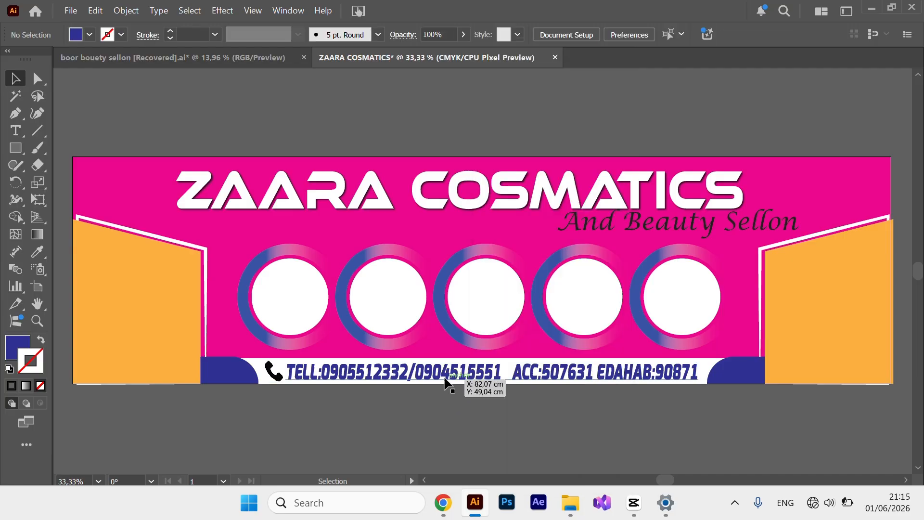
pyautogui.click(445, 380)
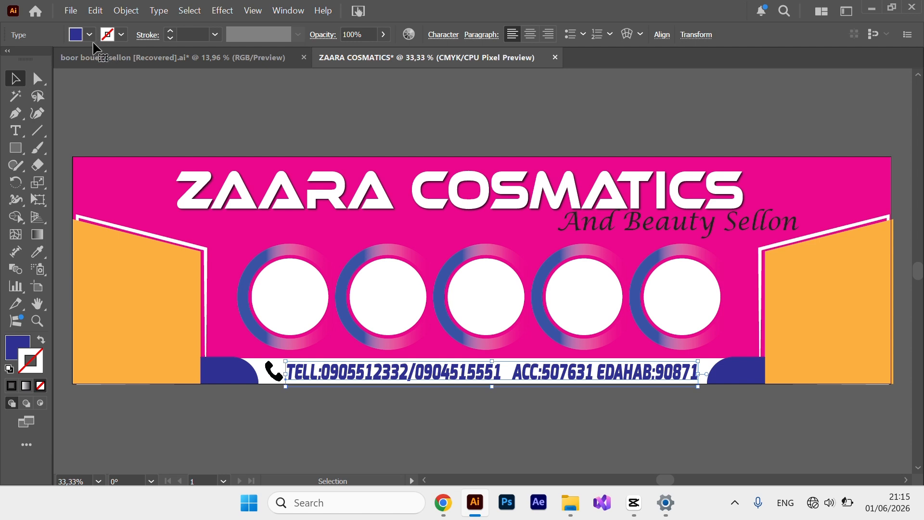
pyautogui.click(92, 34)
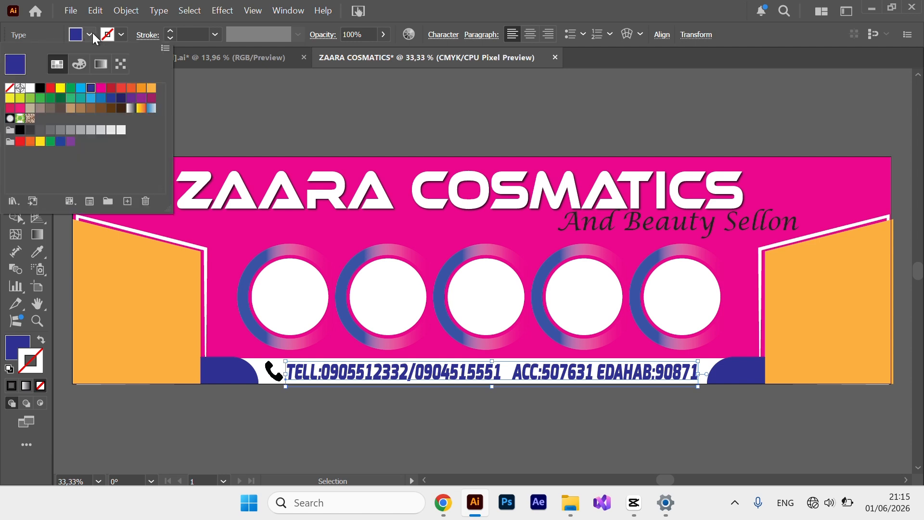
pyautogui.click(151, 88)
pyautogui.click(292, 420)
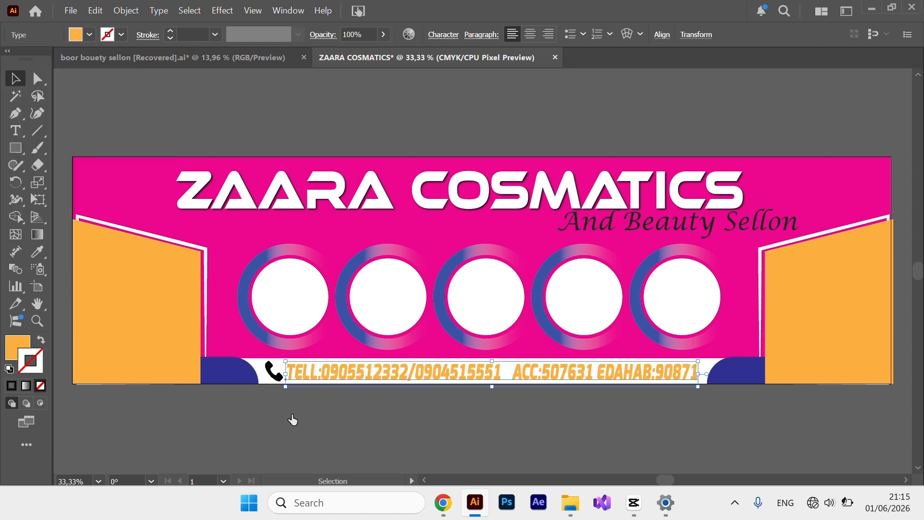
pyautogui.click(279, 422)
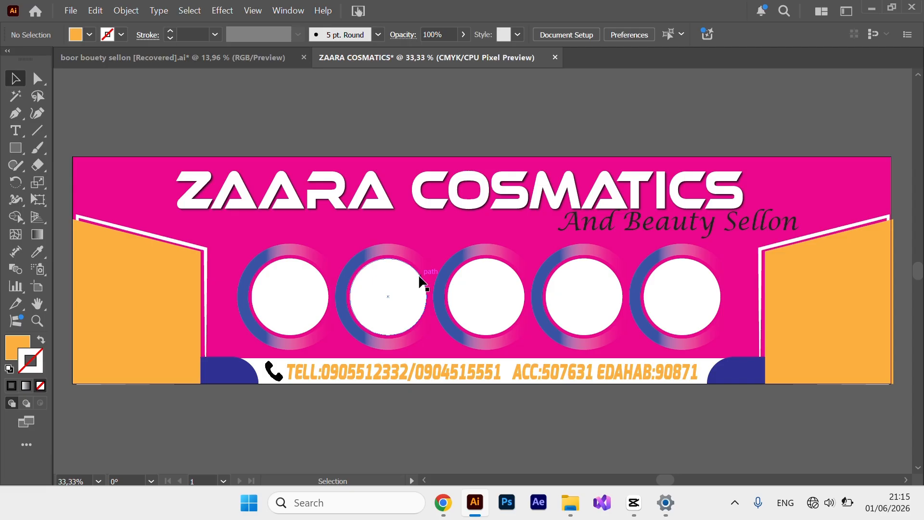
# - Set the left orange shape to Draw Inside and place the cosmetics image download (24).jfif in it
pyautogui.click(172, 286)
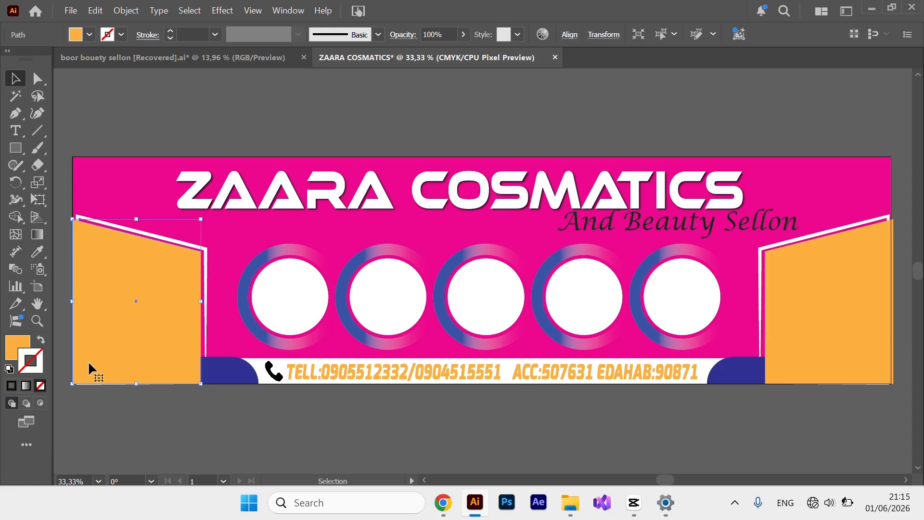
pyautogui.click(40, 403)
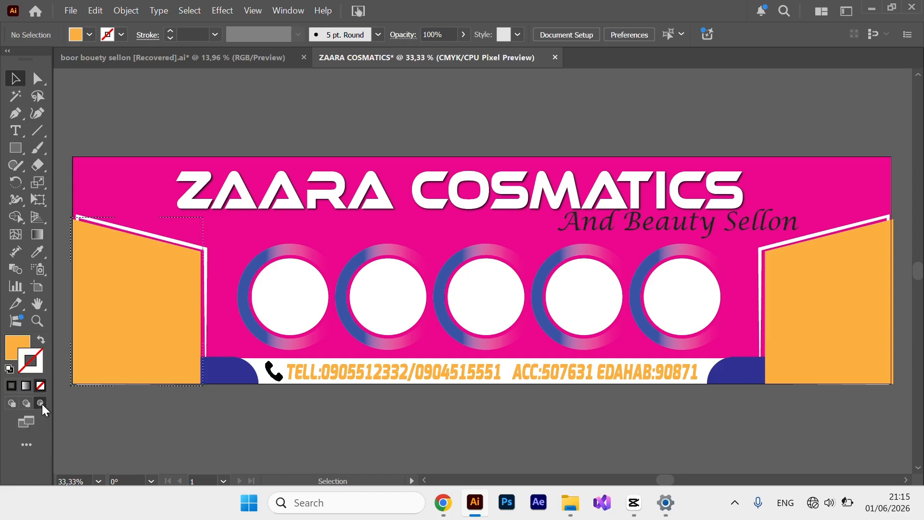
pyautogui.click(70, 10)
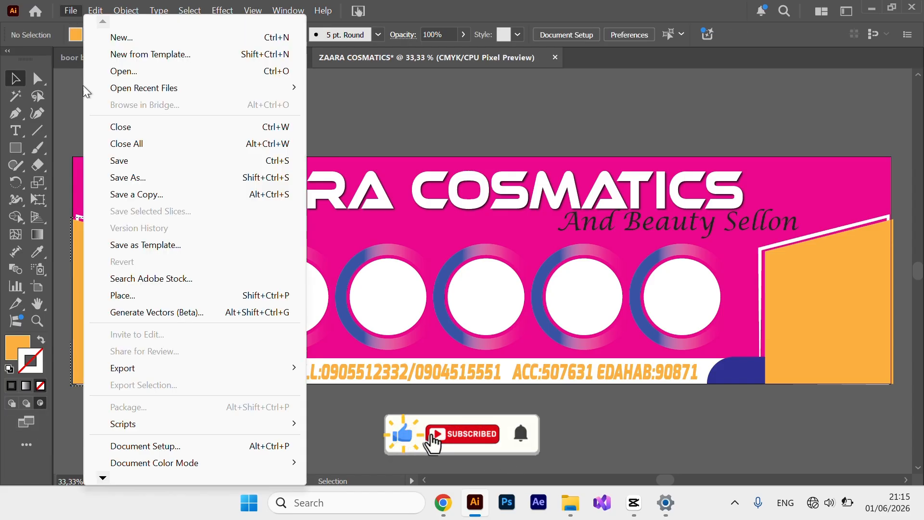
pyautogui.click(122, 296)
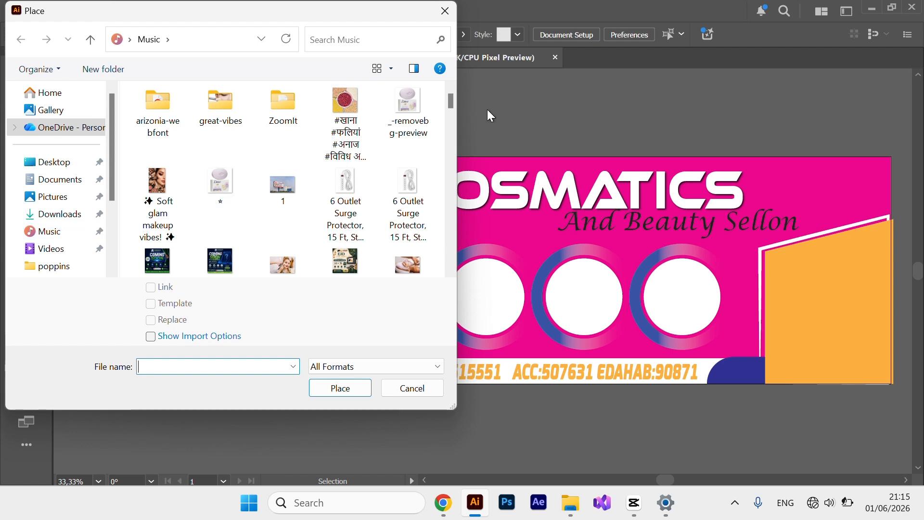
pyautogui.moveTo(450, 102); pyautogui.dragTo(440, 171)
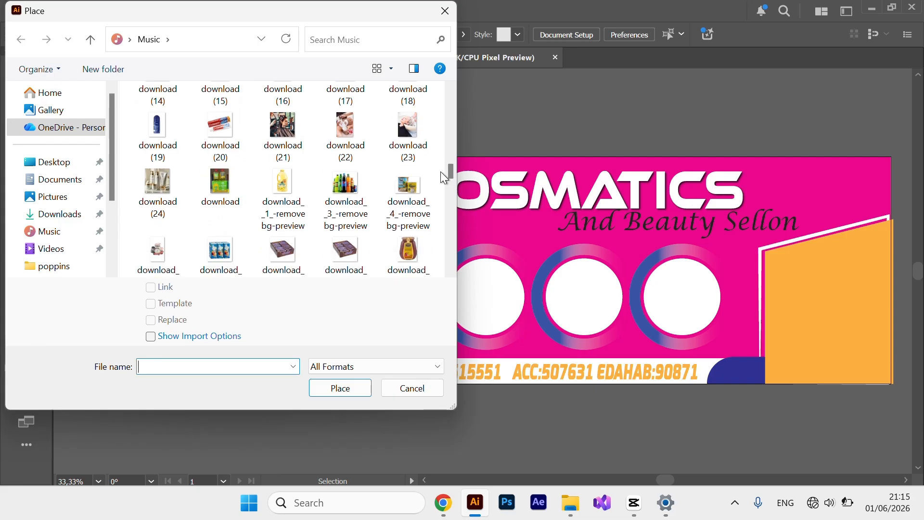
pyautogui.click(330, 391)
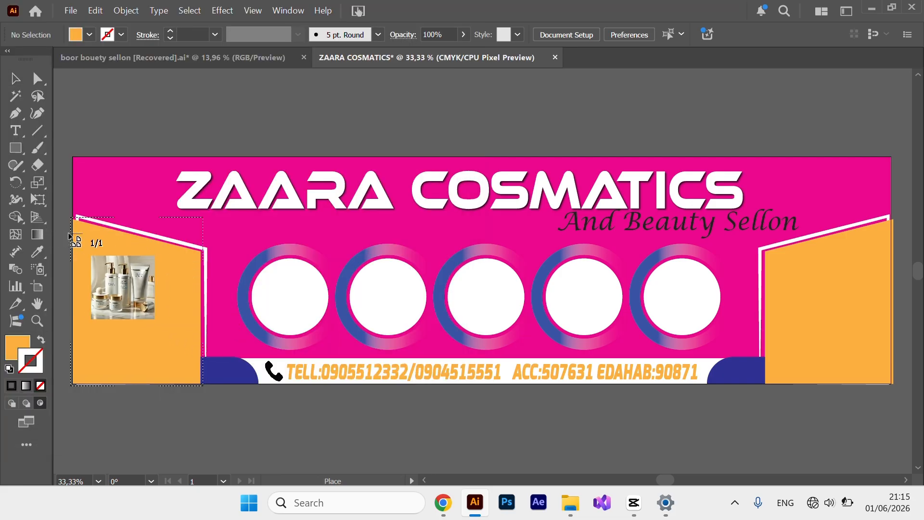
pyautogui.scroll(-1, 159, 308)
pyautogui.click(155, 302)
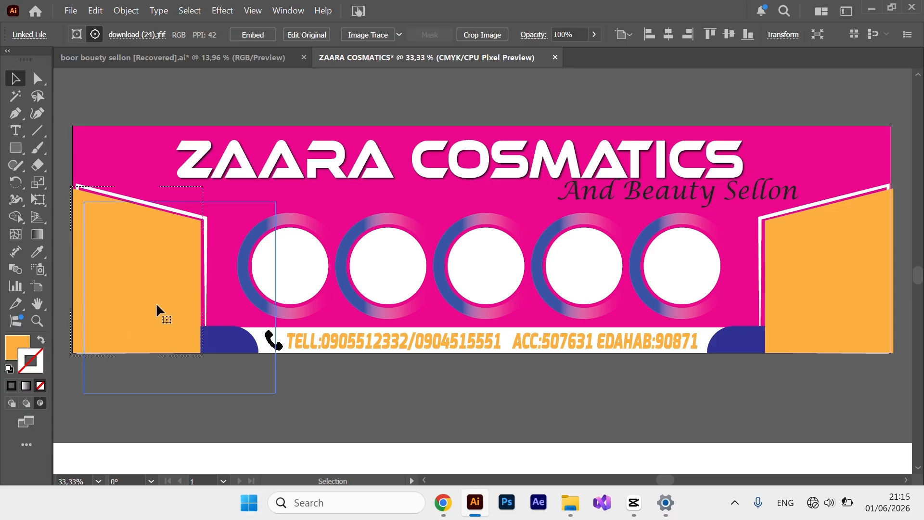
# - Move and resize the cosmetics image so all the products fit within the left shape and fill it
pyautogui.moveTo(153, 303); pyautogui.dragTo(123, 273)
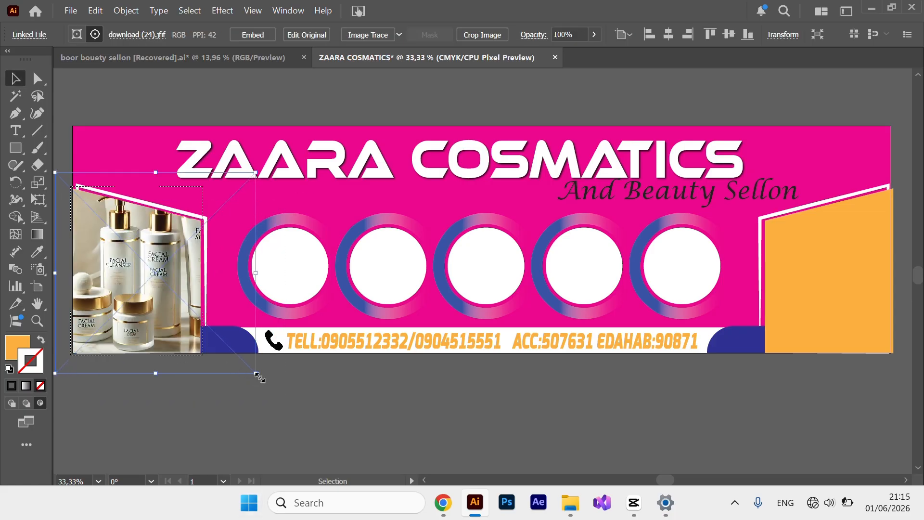
pyautogui.moveTo(258, 376); pyautogui.dragTo(212, 350)
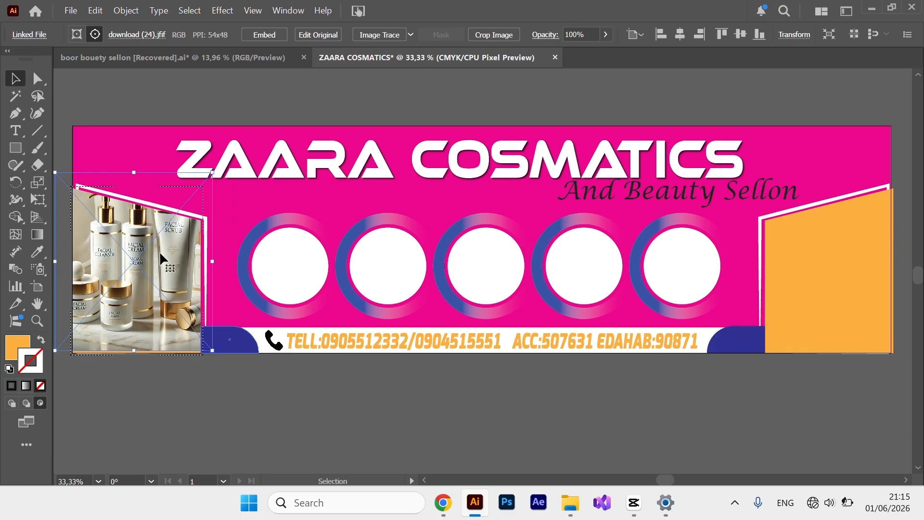
pyautogui.moveTo(135, 173); pyautogui.dragTo(138, 189)
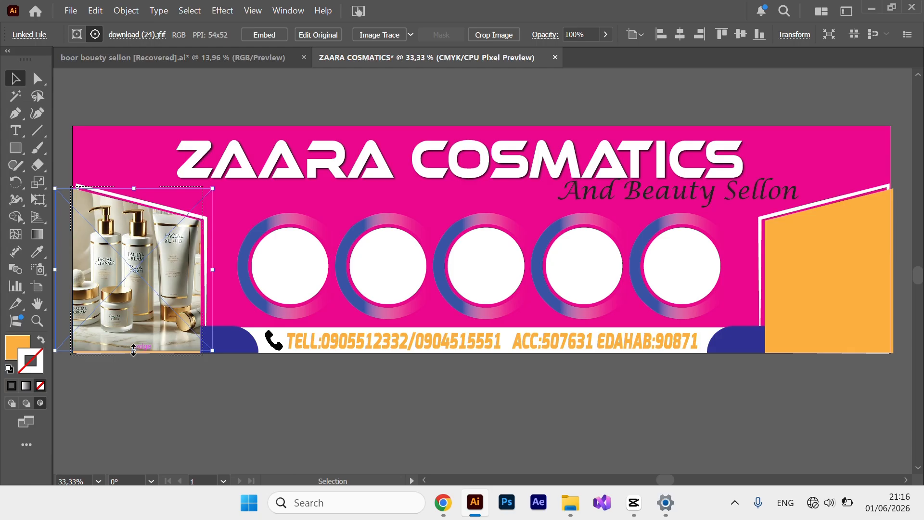
pyautogui.moveTo(133, 350); pyautogui.dragTo(134, 352)
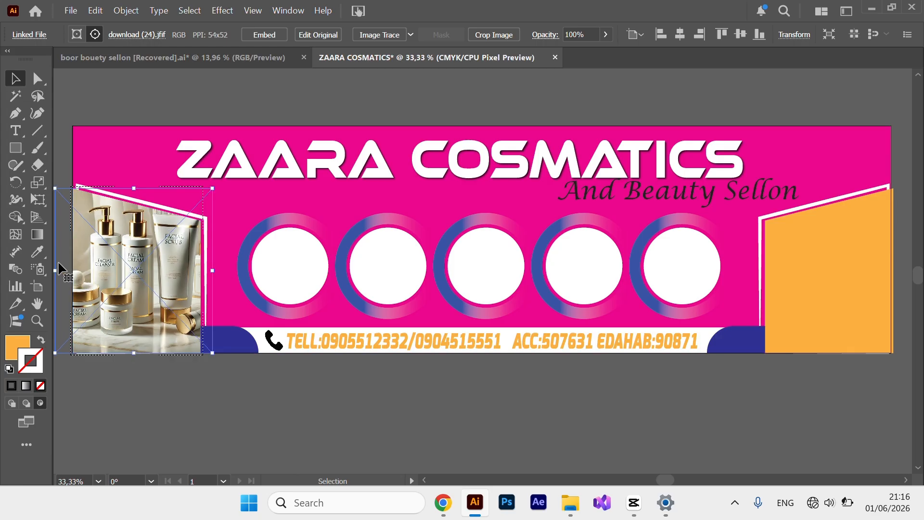
pyautogui.moveTo(55, 269); pyautogui.dragTo(69, 277)
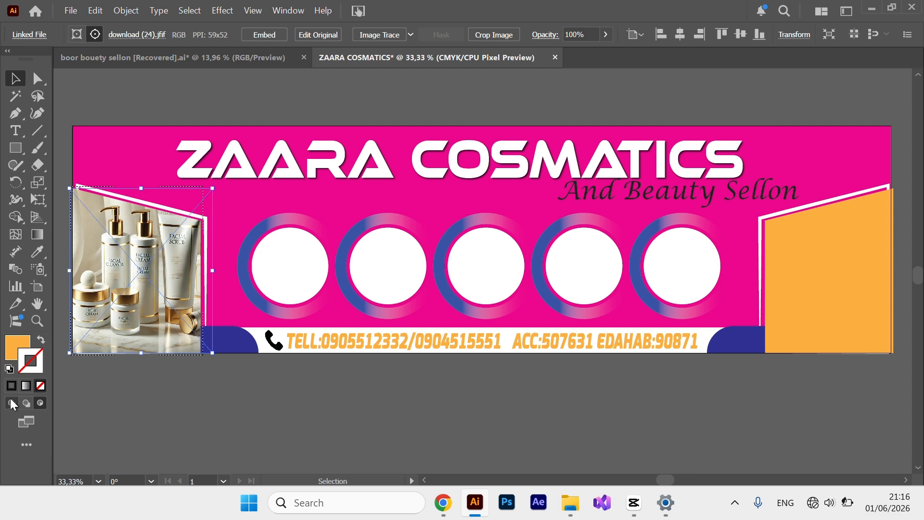
# - Ungroup the row of five ringed circles
pyautogui.click(288, 256)
pyautogui.rightClick(289, 254)
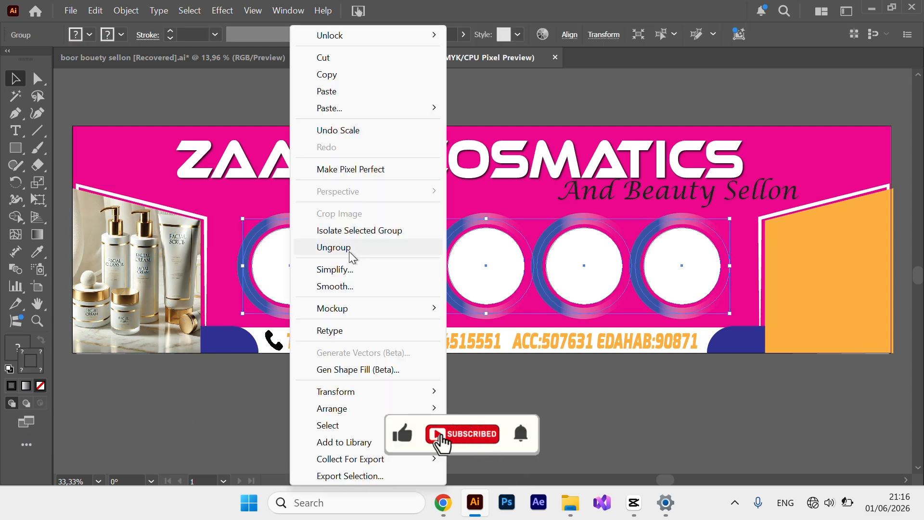
pyautogui.click(349, 246)
# - Place the makeup photo inside the first white circle, fit it to the circle and return to normal drawing mode
pyautogui.click(71, 10)
pyautogui.click(165, 295)
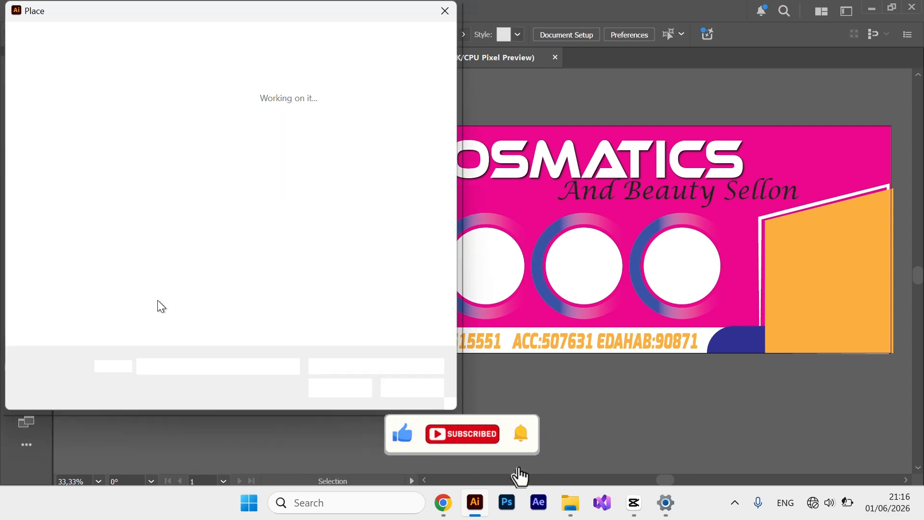
pyautogui.scroll(-5, 284, 216)
pyautogui.click(286, 220)
pyautogui.click(340, 388)
pyautogui.click(270, 244)
pyautogui.moveTo(303, 276)
pyautogui.mouseDown()
pyautogui.moveTo(276, 255)
pyautogui.moveTo(293, 311)
pyautogui.mouseUp()
pyautogui.moveTo(337, 223); pyautogui.dragTo(329, 225)
pyautogui.click(13, 402)
# - Set the second white circle to Draw Inside and place the facial treatment photo 16775.jpg in it
pyautogui.click(379, 266)
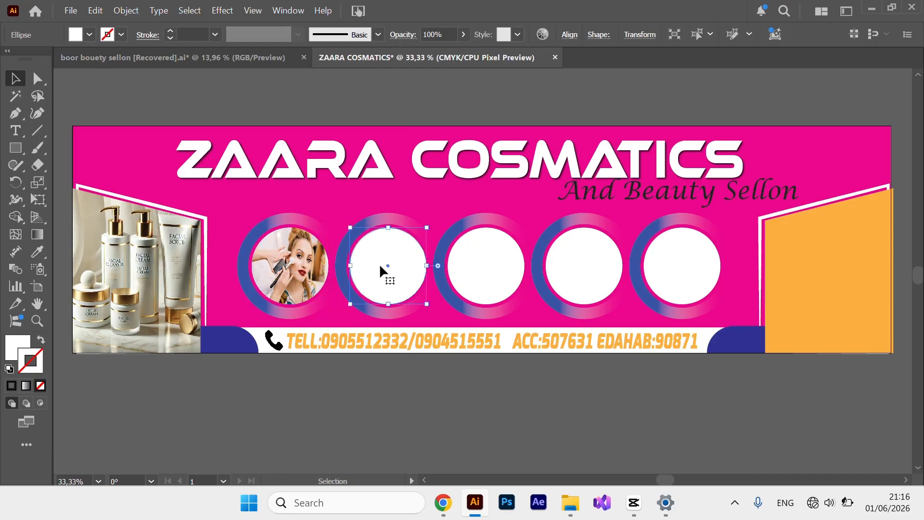
pyautogui.click(40, 402)
pyautogui.click(63, 190)
pyautogui.click(71, 10)
pyautogui.click(115, 297)
pyautogui.scroll(-5, 407, 255)
pyautogui.click(407, 222)
pyautogui.click(340, 387)
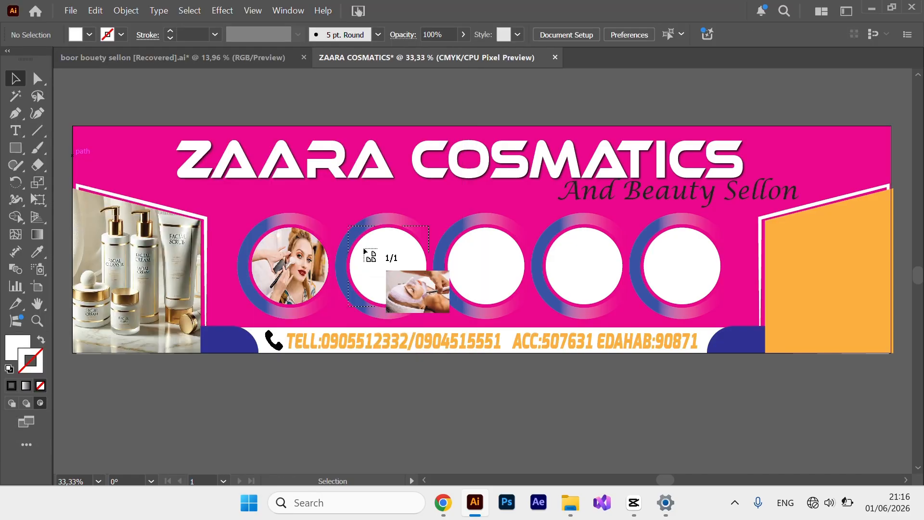
pyautogui.click(364, 251)
# - Position and resize the facial treatment photo to fill the second circle, and return to normal drawing mode
pyautogui.moveTo(387, 268); pyautogui.dragTo(373, 242)
pyautogui.moveTo(397, 286); pyautogui.dragTo(397, 304)
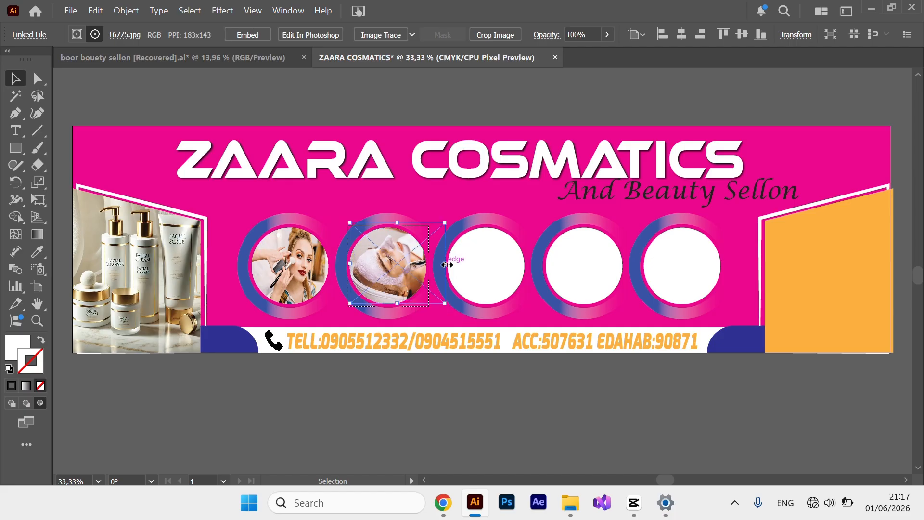
pyautogui.moveTo(447, 265); pyautogui.dragTo(432, 265)
pyautogui.click(13, 402)
# - Place the PACO RABANNE PURE XS perfume image inside the third circle using Draw Inside, with the bottle centred
pyautogui.click(484, 269)
pyautogui.click(40, 402)
pyautogui.click(63, 190)
pyautogui.click(71, 10)
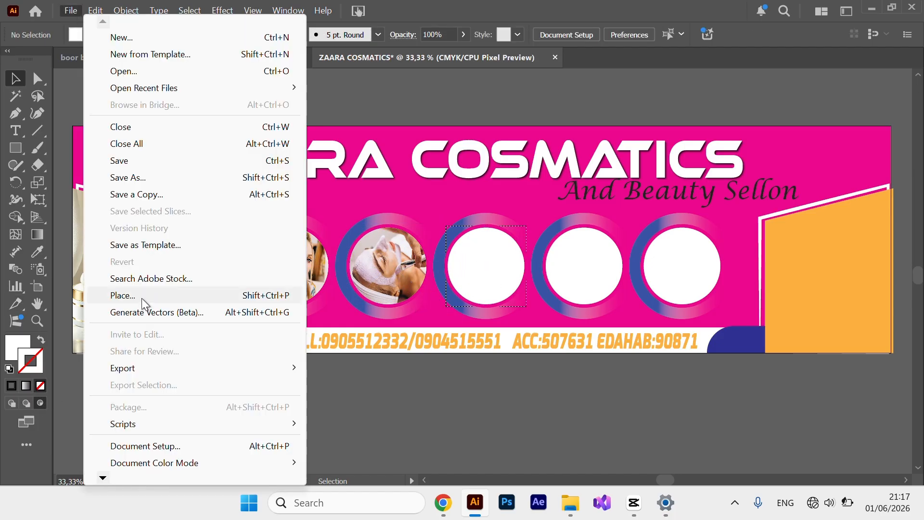
pyautogui.click(123, 296)
pyautogui.scroll(-5, 447, 177)
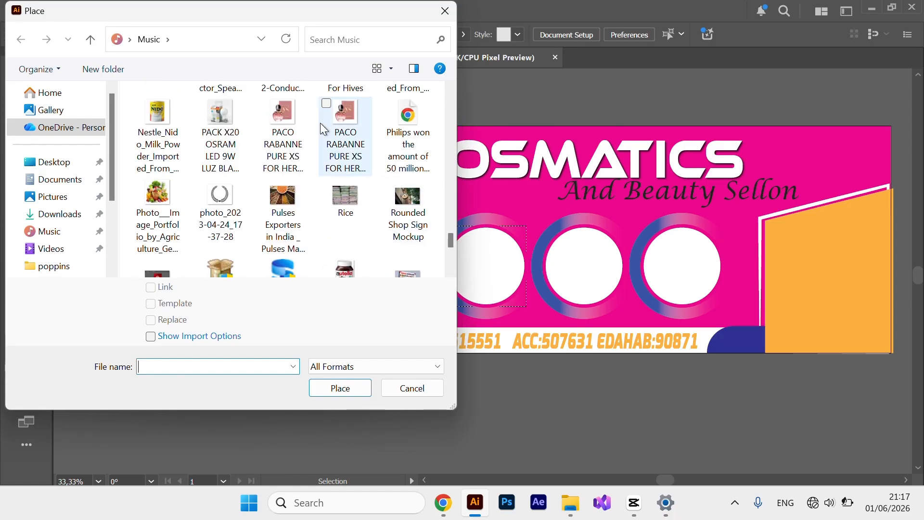
pyautogui.click(289, 137)
pyautogui.click(345, 392)
pyautogui.moveTo(455, 241); pyautogui.dragTo(545, 362)
pyautogui.moveTo(516, 280); pyautogui.dragTo(501, 264)
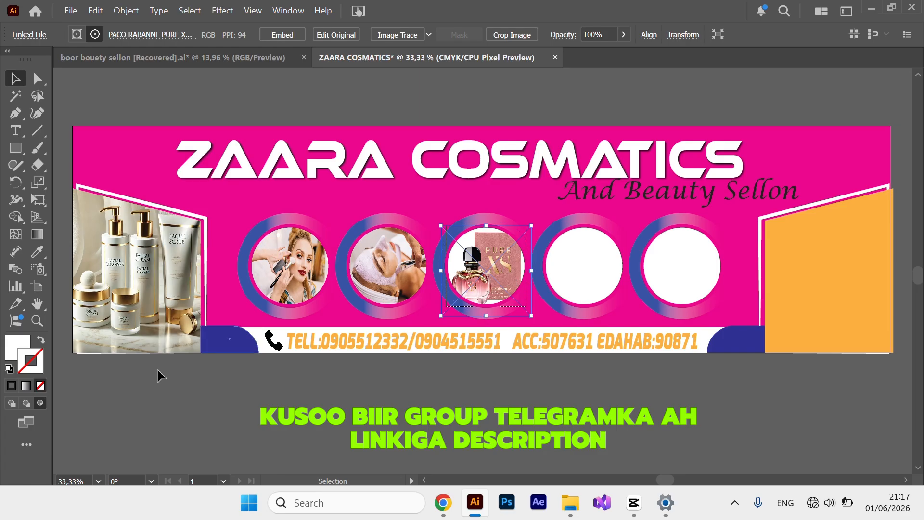
# - Set the fourth white circle to Draw Inside and place the face mask photo download (22).jfif in it
pyautogui.click(609, 258)
pyautogui.click(40, 403)
pyautogui.click(71, 10)
pyautogui.click(122, 296)
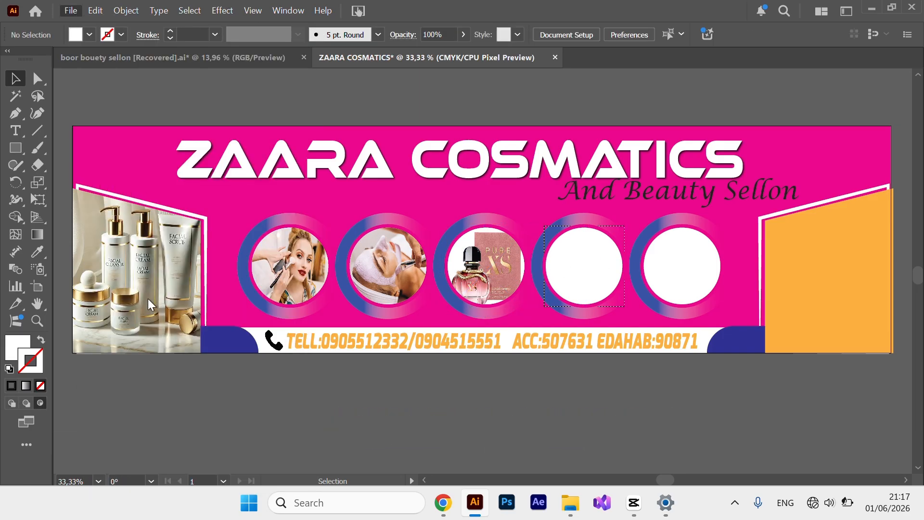
pyautogui.moveTo(450, 99); pyautogui.dragTo(447, 158)
pyautogui.scroll(-2, 342, 173)
pyautogui.click(343, 173)
pyautogui.click(340, 388)
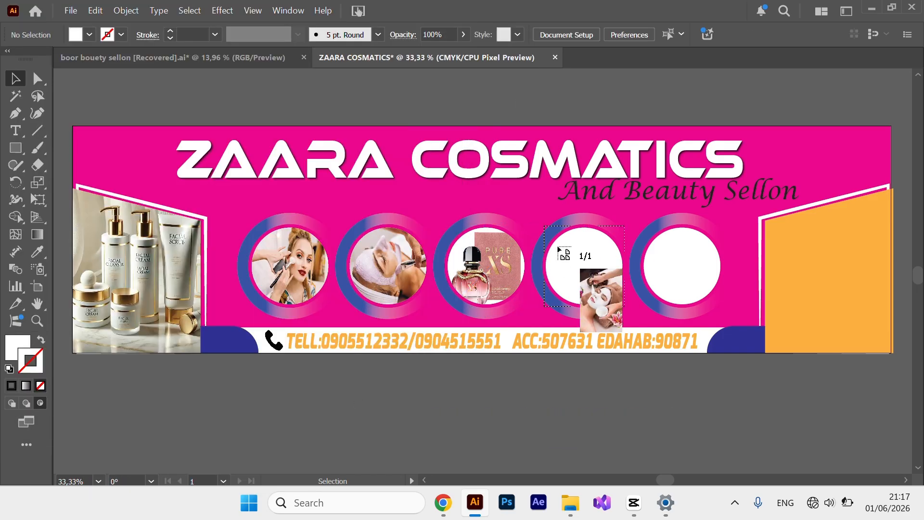
pyautogui.click(556, 239)
# - Position and stretch the face mask photo so the woman's face fills the fourth circle
pyautogui.moveTo(585, 273); pyautogui.dragTo(578, 244)
pyautogui.moveTo(550, 272); pyautogui.dragTo(546, 272)
pyautogui.moveTo(588, 332); pyautogui.dragTo(589, 310)
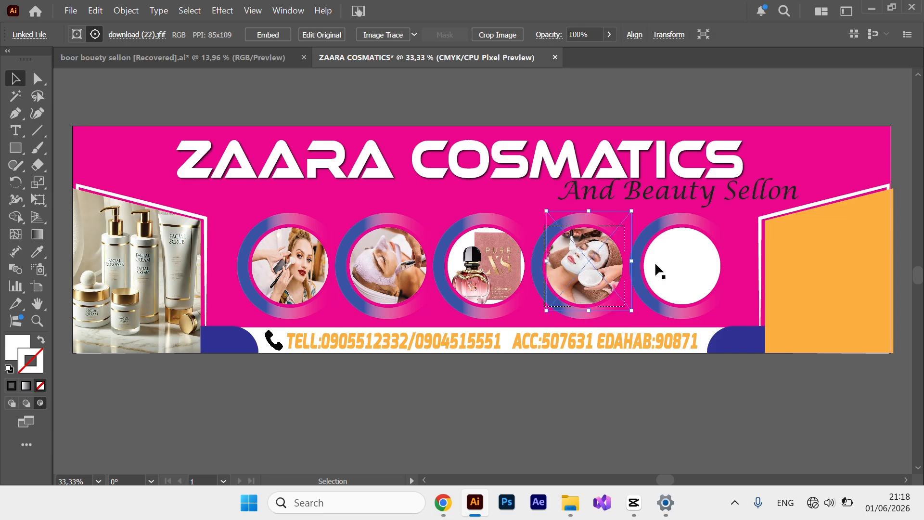
pyautogui.click(647, 291)
pyautogui.click(71, 11)
pyautogui.click(123, 295)
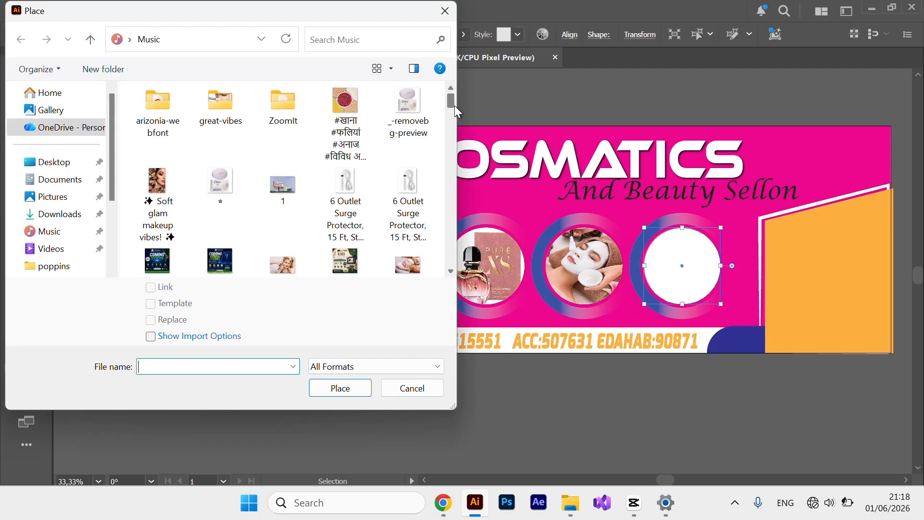
pyautogui.moveTo(454, 106); pyautogui.dragTo(452, 135)
pyautogui.click(345, 241)
pyautogui.click(340, 388)
pyautogui.click(665, 236)
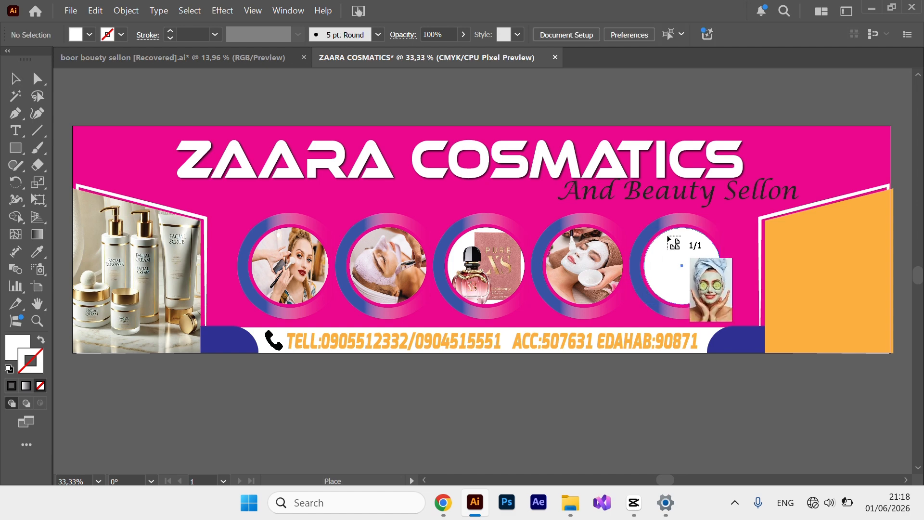
pyautogui.hotkey('ctrl', 'z')
pyautogui.click(71, 10)
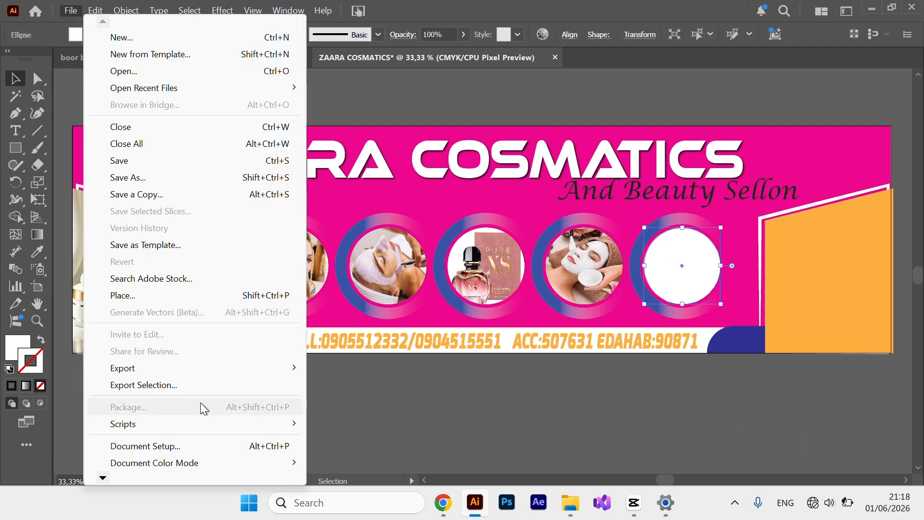
pyautogui.click(448, 407)
pyautogui.click(448, 407)
# - Place the DIY Natural Face Masks image inside the fifth circle using Draw Inside and resize it to fill the circle
pyautogui.click(660, 264)
pyautogui.click(40, 403)
pyautogui.click(130, 404)
pyautogui.click(71, 11)
pyautogui.hotkey('shift', 'ctrl', 'p')
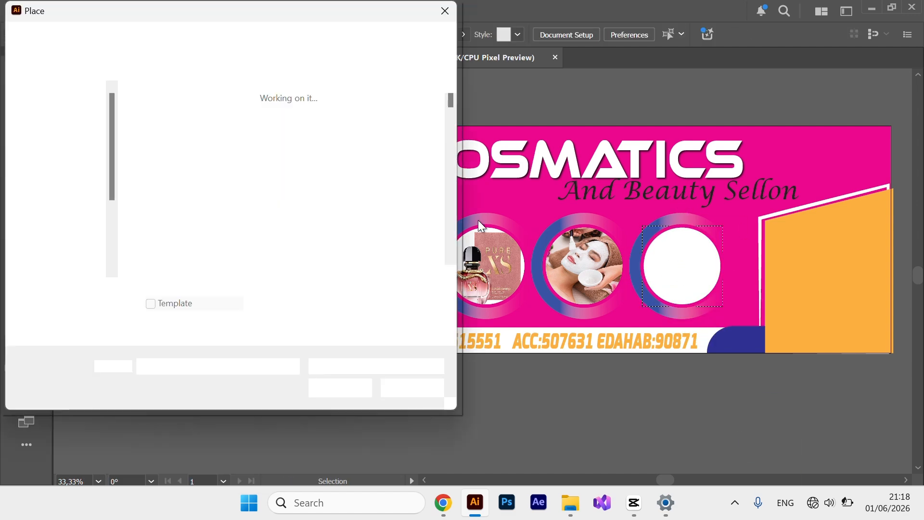
pyautogui.moveTo(452, 148)
pyautogui.mouseDown()
pyautogui.moveTo(446, 244)
pyautogui.moveTo(449, 141)
pyautogui.mouseUp()
pyautogui.click(345, 222)
pyautogui.click(335, 392)
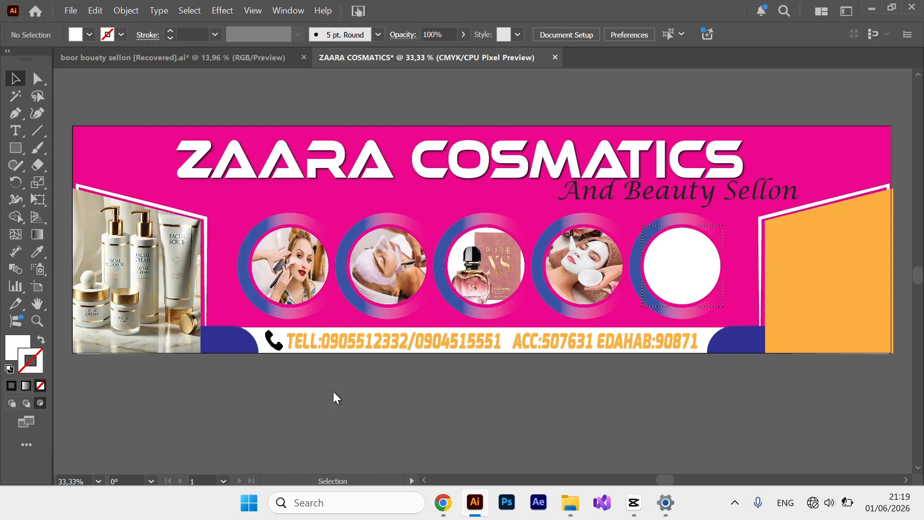
pyautogui.moveTo(655, 235); pyautogui.dragTo(743, 397)
pyautogui.moveTo(693, 289); pyautogui.dragTo(683, 272)
pyautogui.moveTo(689, 347); pyautogui.dragTo(684, 304)
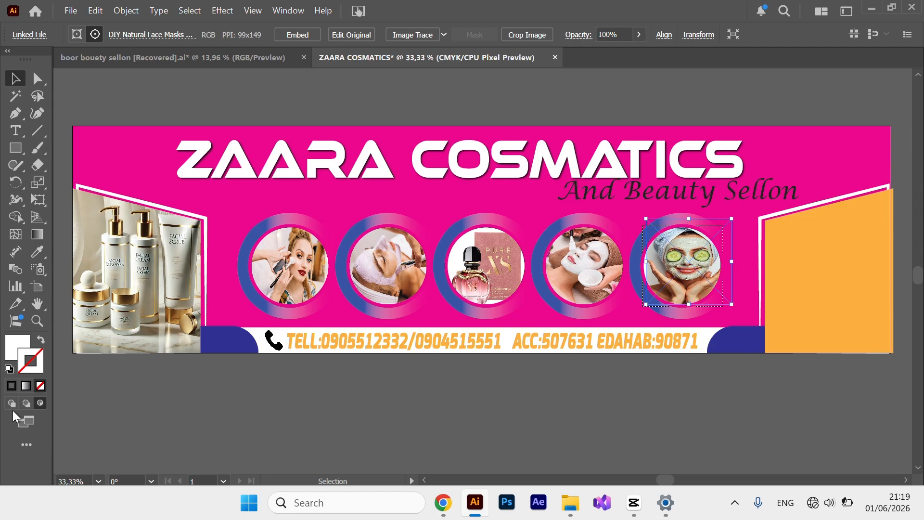
# - Place the Geset Of Luxury Beauty Cosmetic image inside the orange side shape using Draw Inside
pyautogui.click(777, 309)
pyautogui.click(70, 10)
pyautogui.click(134, 295)
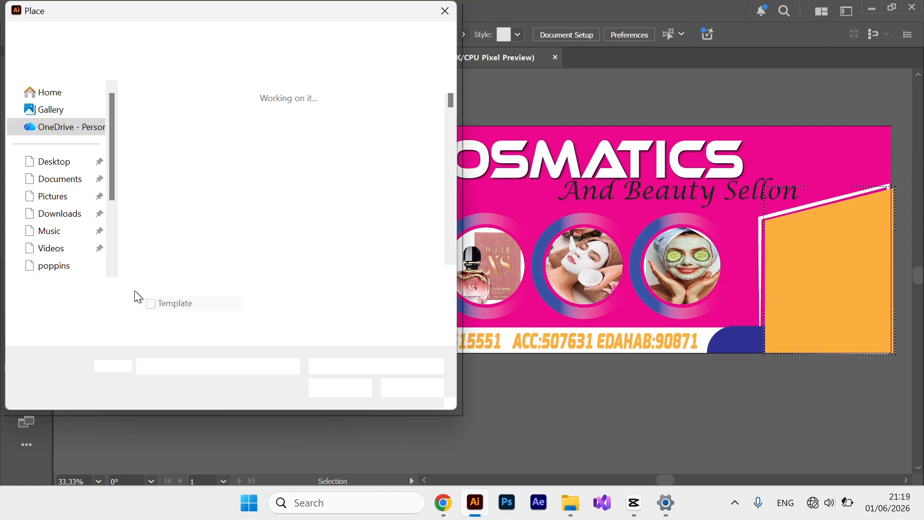
pyautogui.moveTo(449, 145); pyautogui.dragTo(435, 212)
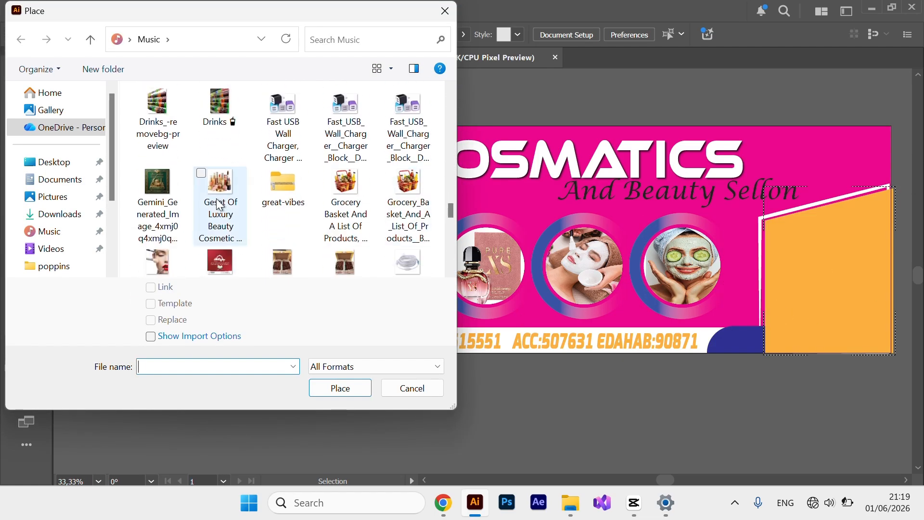
pyautogui.click(217, 204)
pyautogui.click(339, 388)
pyautogui.moveTo(771, 221); pyautogui.dragTo(911, 391)
# - Position and resize the cosmetics image to fill the side shape, and align the clip group's outer edge with the artboard edge
pyautogui.moveTo(807, 295); pyautogui.dragTo(787, 274)
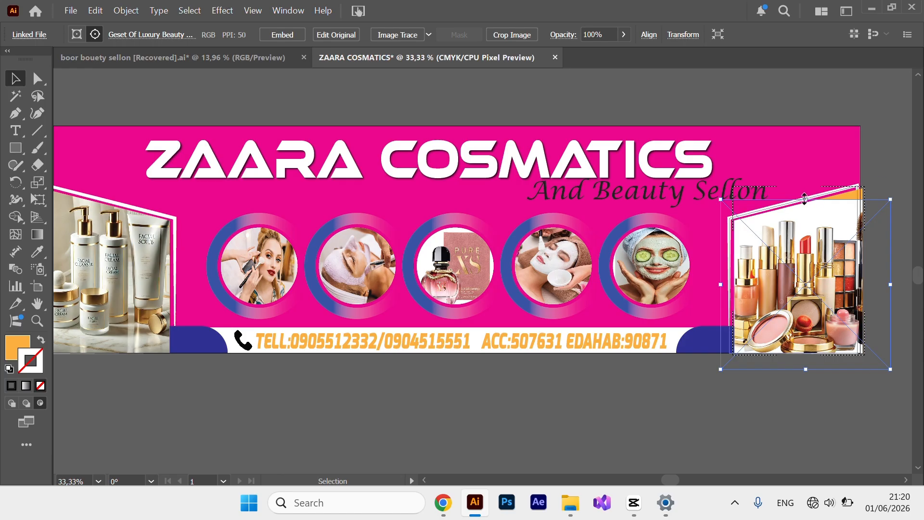
pyautogui.moveTo(804, 198); pyautogui.dragTo(803, 188)
pyautogui.moveTo(890, 278); pyautogui.dragTo(869, 281)
pyautogui.moveTo(795, 369); pyautogui.dragTo(792, 358)
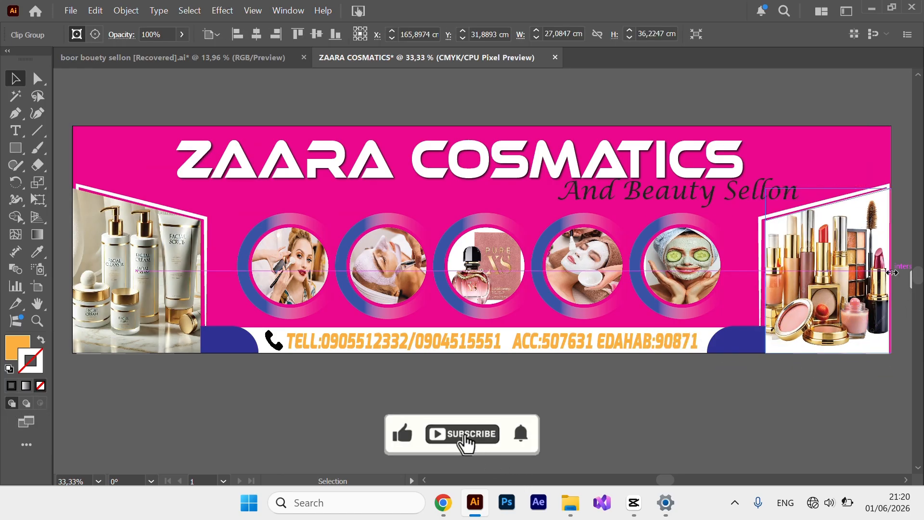
pyautogui.moveTo(892, 272); pyautogui.dragTo(895, 273)
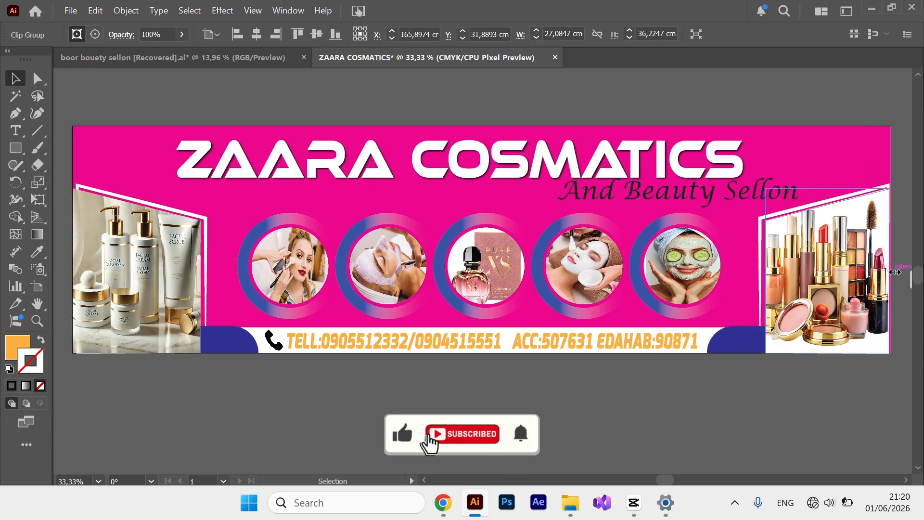
pyautogui.click(734, 426)
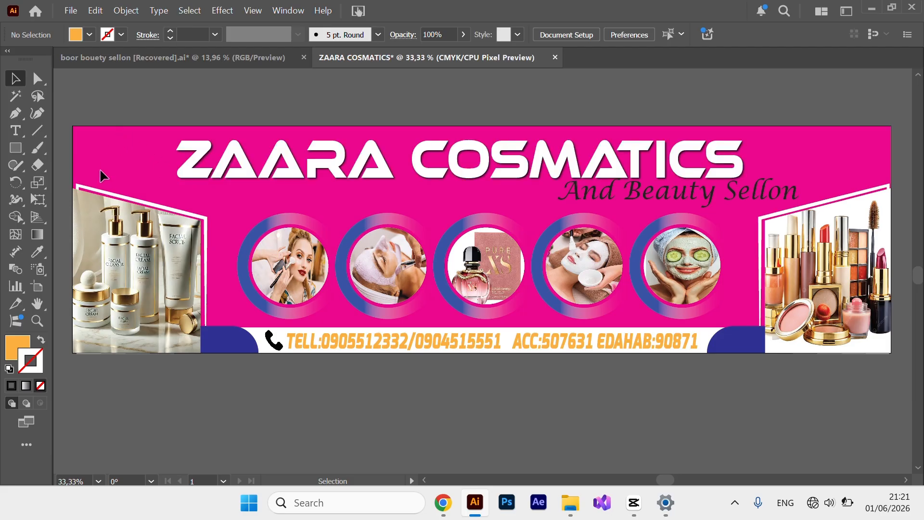
# - Copy the crowned woman logo from the boor bouety sellon document into the ZAARA COSMATICS banner and place it before the title
pyautogui.click(186, 53)
pyautogui.click(180, 177)
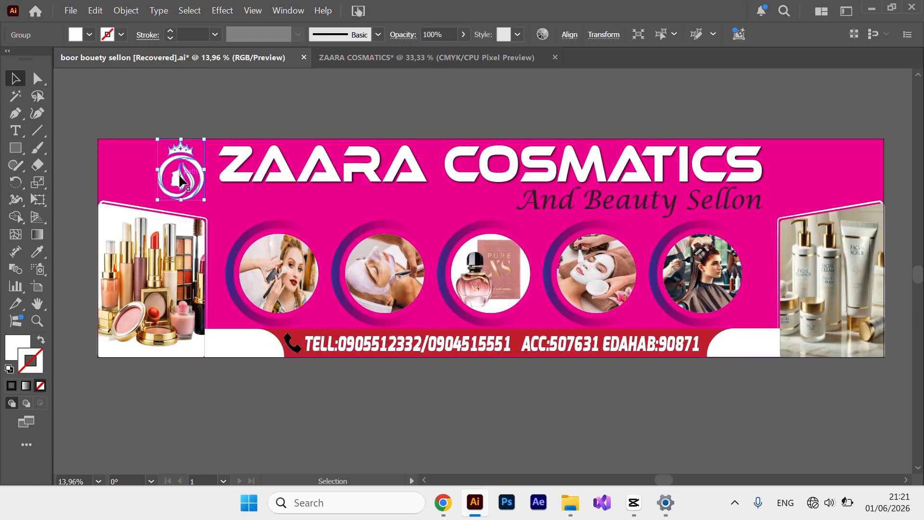
pyautogui.click(360, 57)
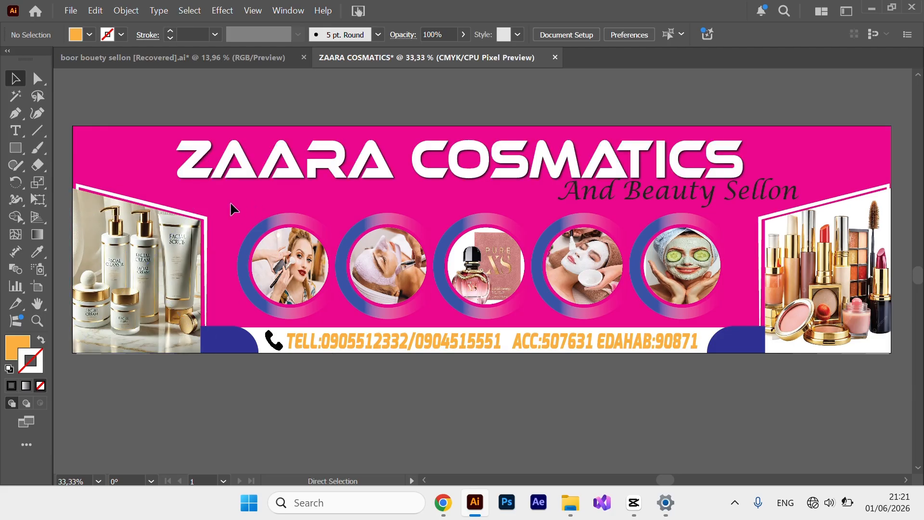
pyautogui.click(256, 60)
pyautogui.click(187, 190)
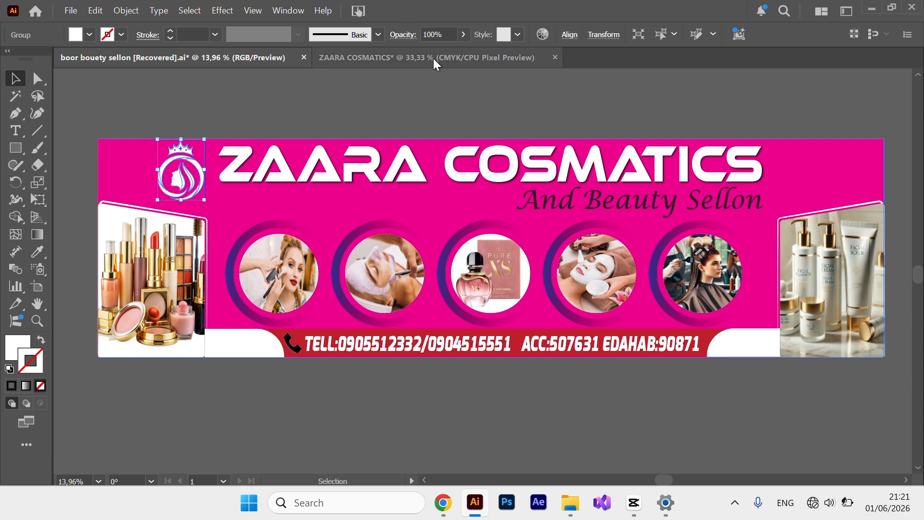
pyautogui.click(414, 58)
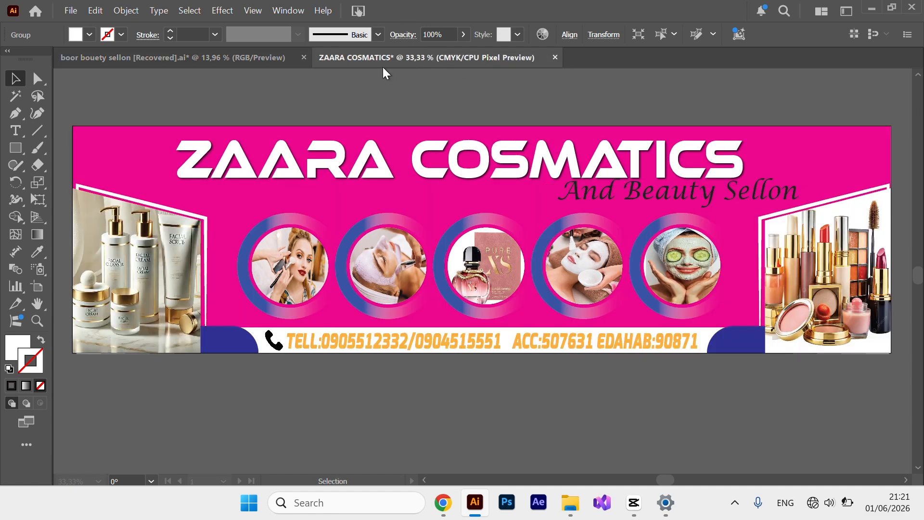
pyautogui.hotkey('ctrl', 'v')
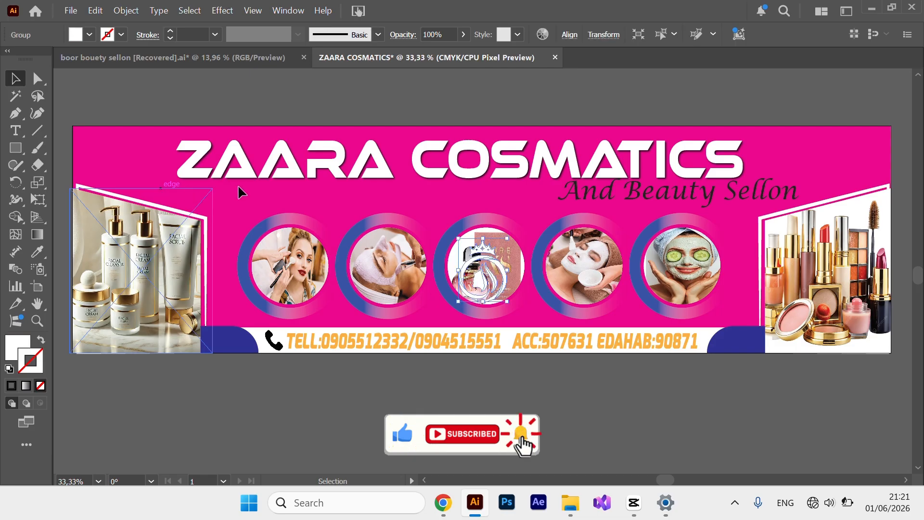
pyautogui.moveTo(459, 274); pyautogui.dragTo(124, 162)
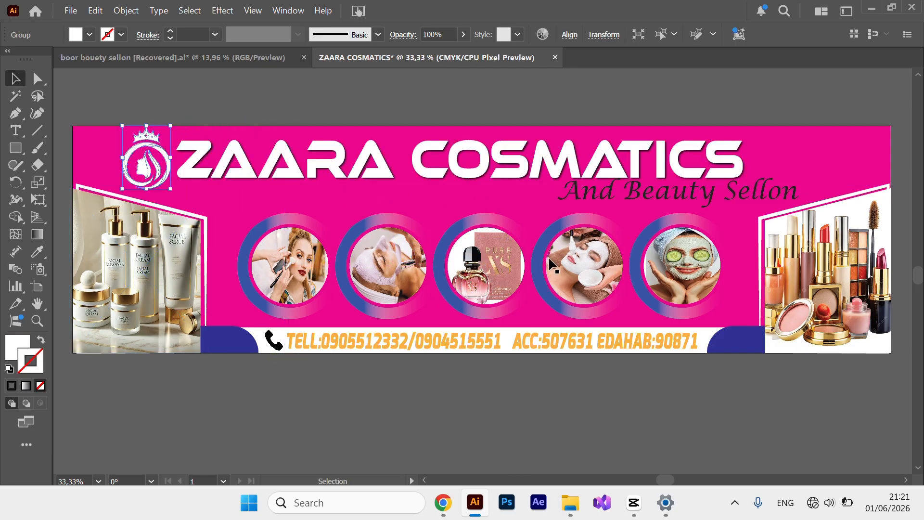
# - Shift the ZAARA COSMATICS title away from the logo and move the logo closer to it, leaving a small gap
pyautogui.click(458, 170)
pyautogui.moveTo(458, 171); pyautogui.dragTo(490, 171)
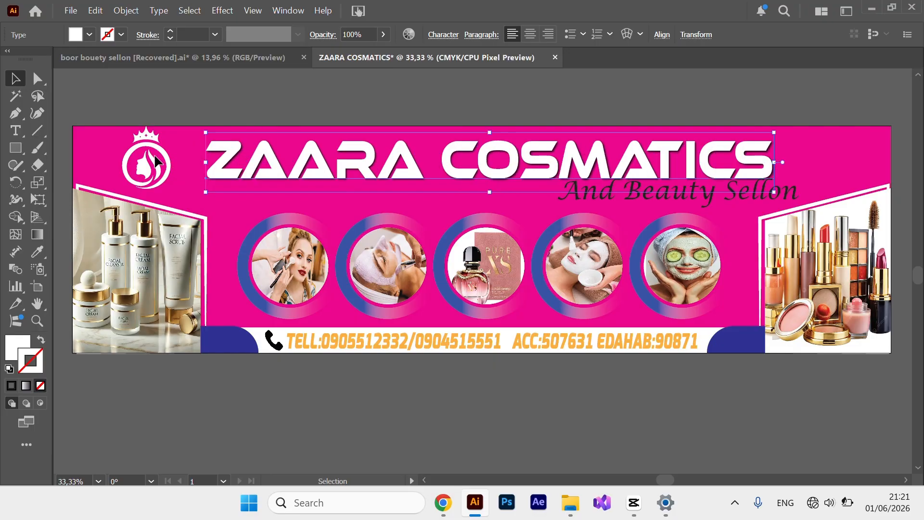
pyautogui.moveTo(155, 161); pyautogui.dragTo(178, 166)
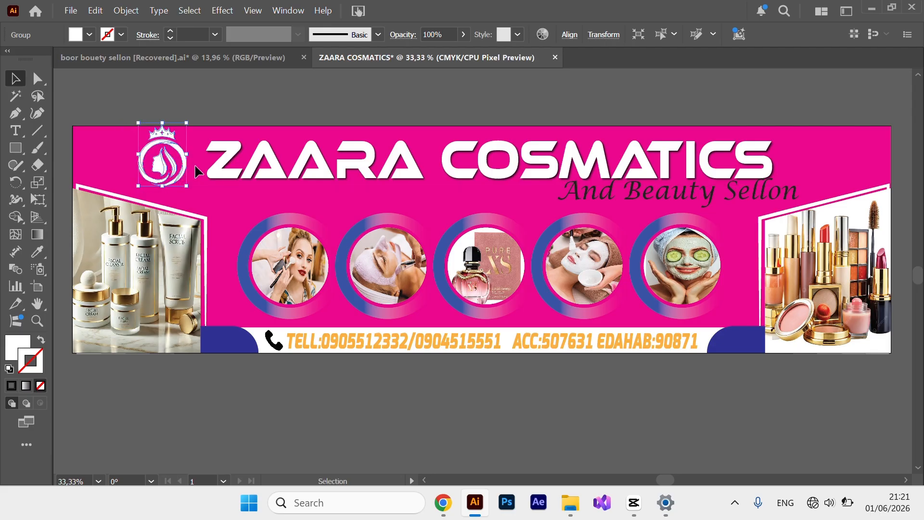
# - Lower the And Beauty Sellon tagline slightly to clear the title, and nudge the logo down inside the banner's upper edge
pyautogui.click(663, 198)
pyautogui.doubleClick(660, 196)
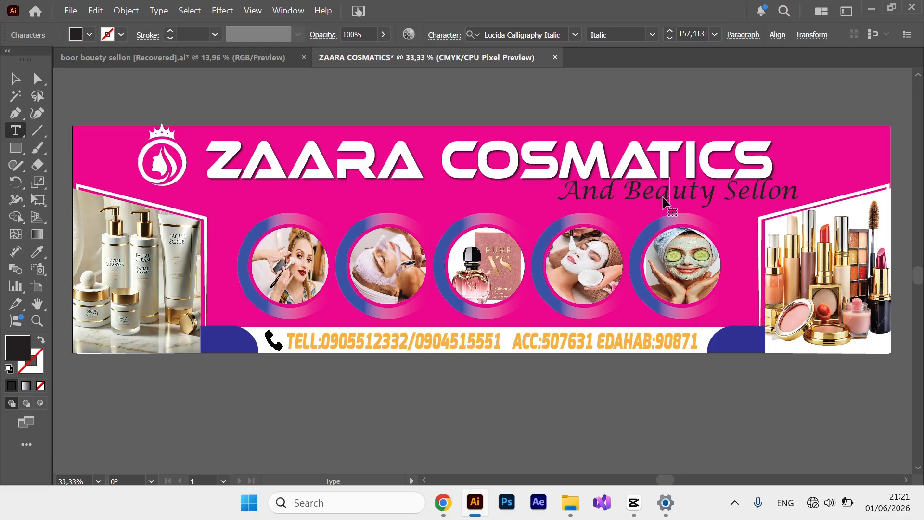
pyautogui.hotkey('ctrl', 'a')
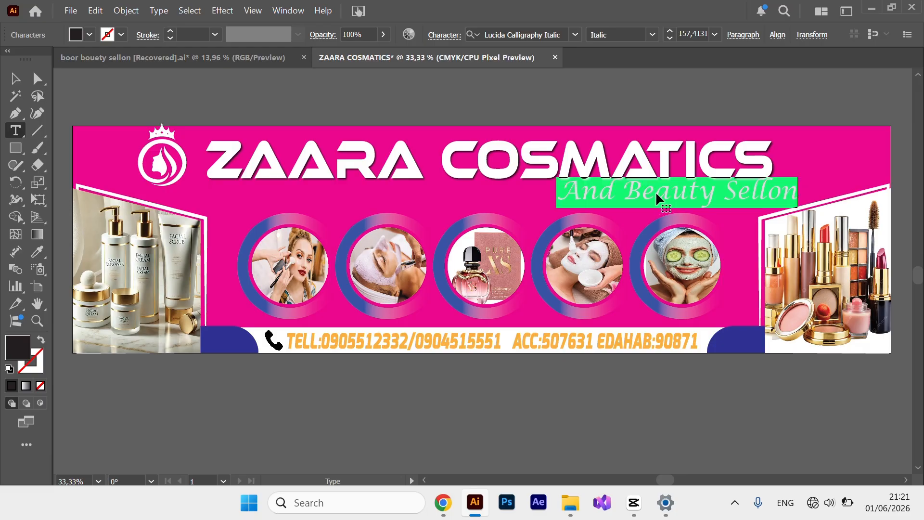
pyautogui.click(15, 78)
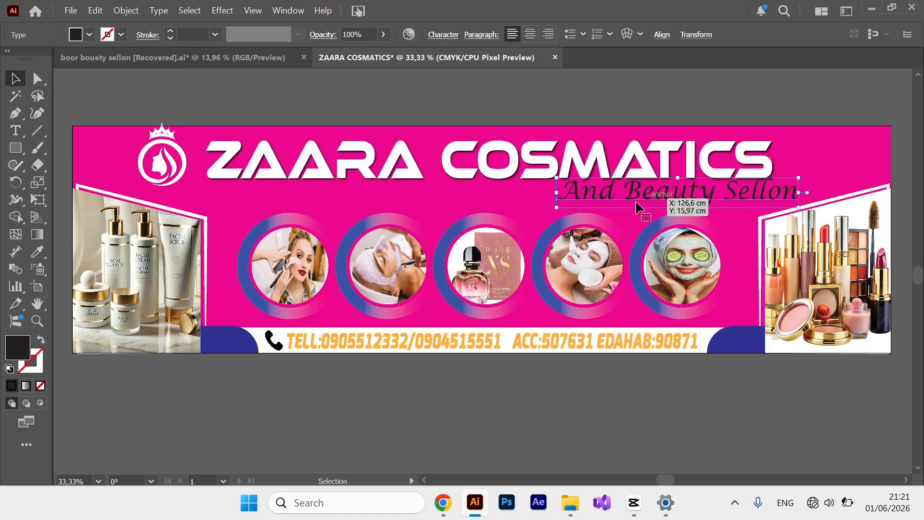
pyautogui.press('Down')
pyautogui.press('Down')
pyautogui.press('Down')
pyautogui.press('Down')
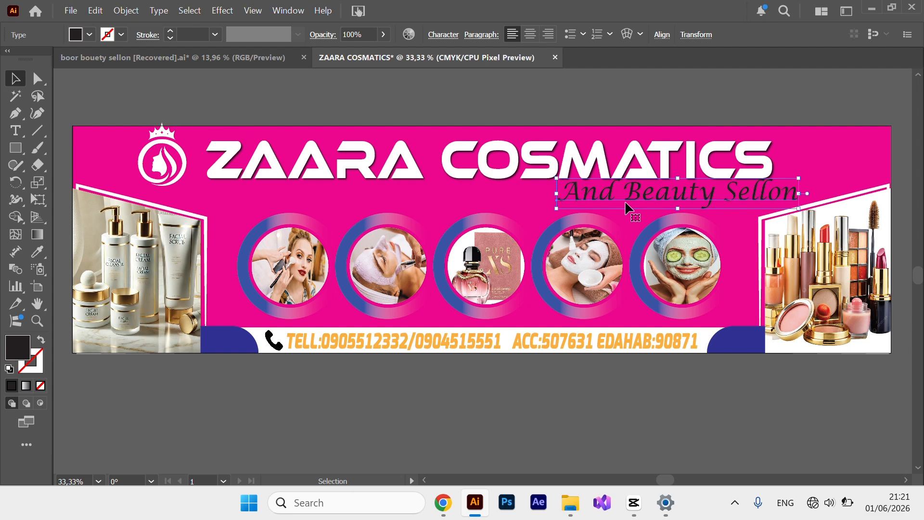
pyautogui.moveTo(671, 192)
pyautogui.mouseDown()
pyautogui.moveTo(673, 203)
pyautogui.moveTo(672, 194)
pyautogui.mouseUp()
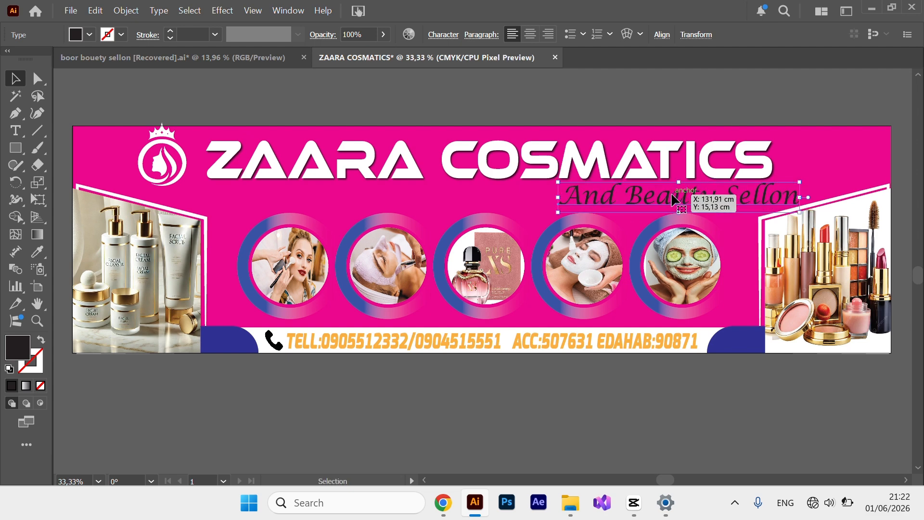
pyautogui.click(764, 89)
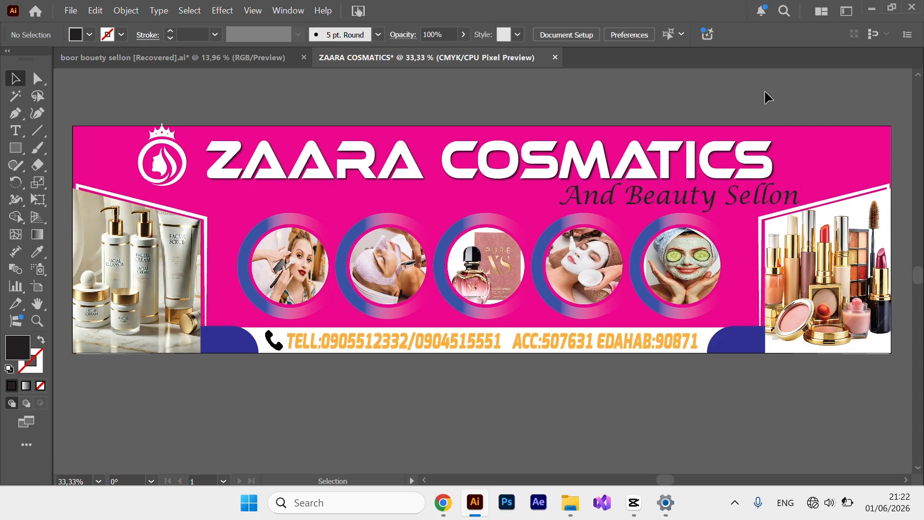
pyautogui.moveTo(159, 166)
pyautogui.mouseDown()
pyautogui.moveTo(170, 169)
pyautogui.moveTo(160, 173)
pyautogui.mouseUp()
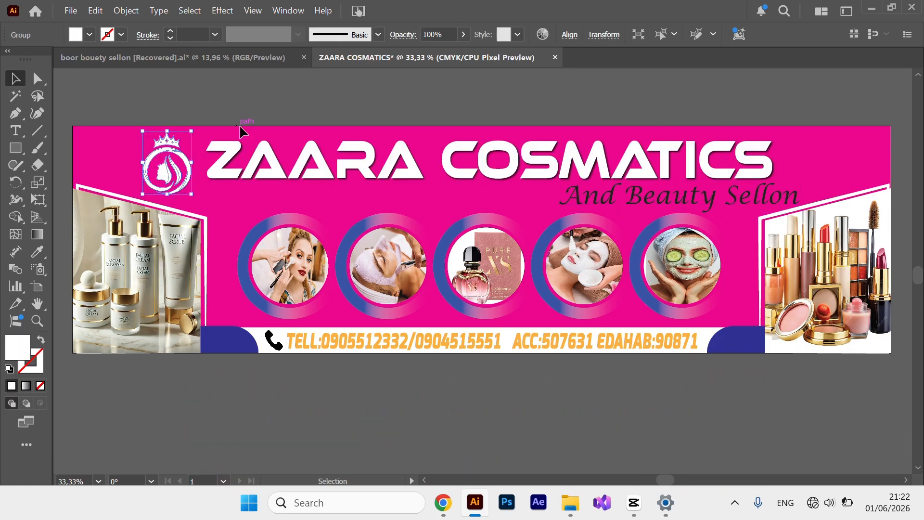
pyautogui.click(258, 99)
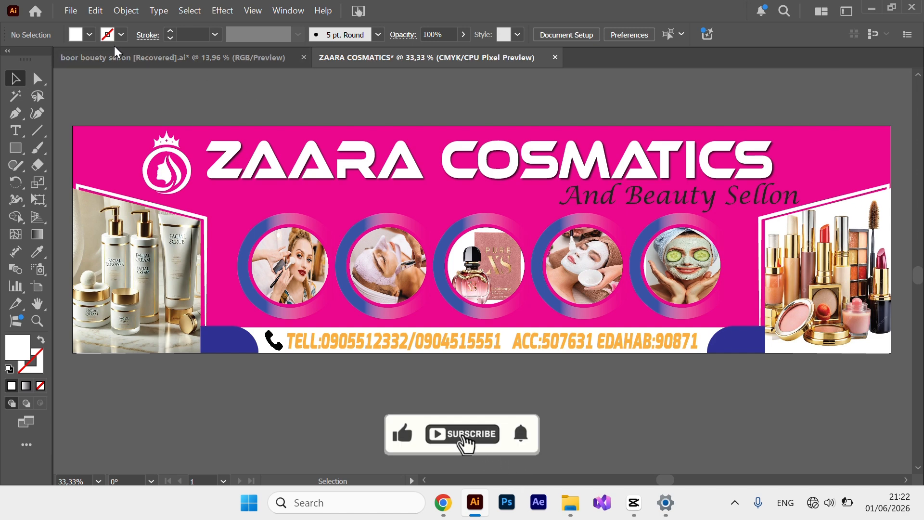
# - Export the banner to the Pictures folder as the JPEG ZAARA COSMATICS with CMYK colour, quality 10 (Maximum) and High (300 ppi) resolution
pyautogui.click(68, 12)
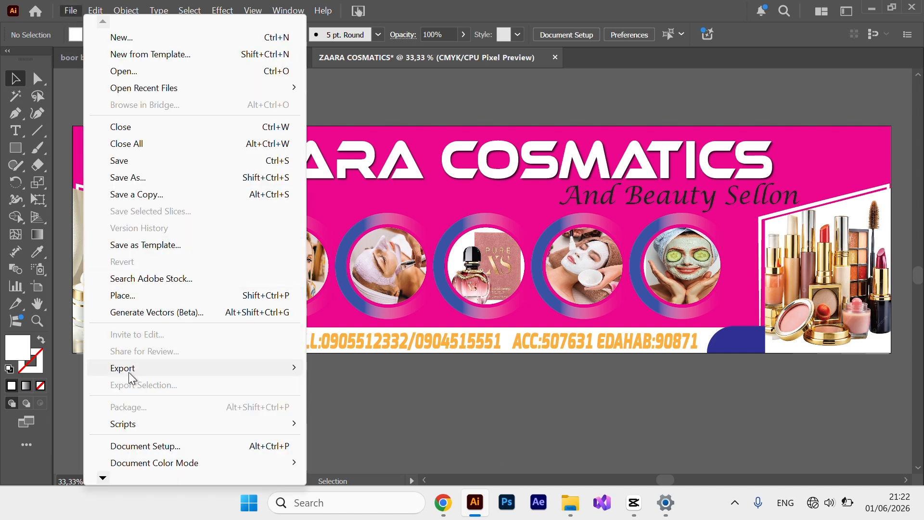
pyautogui.moveTo(128, 372)
pyautogui.click(357, 385)
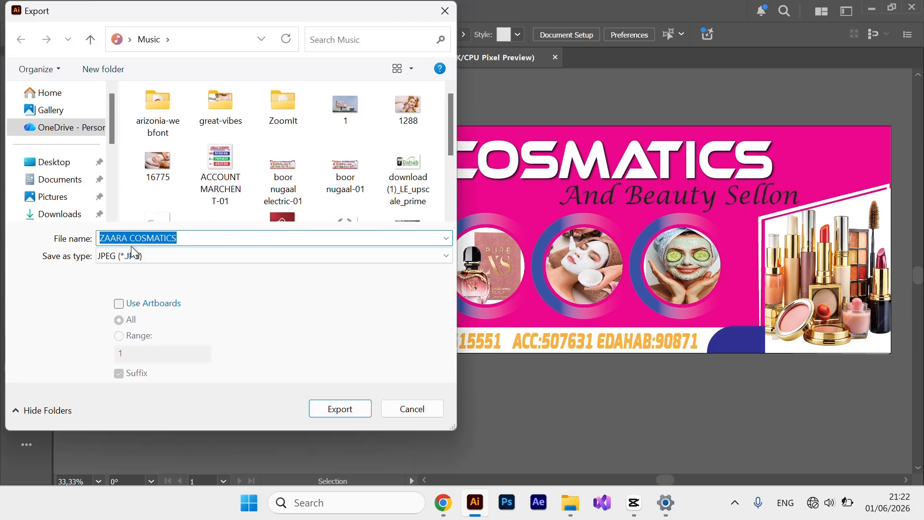
pyautogui.click(77, 202)
pyautogui.click(336, 413)
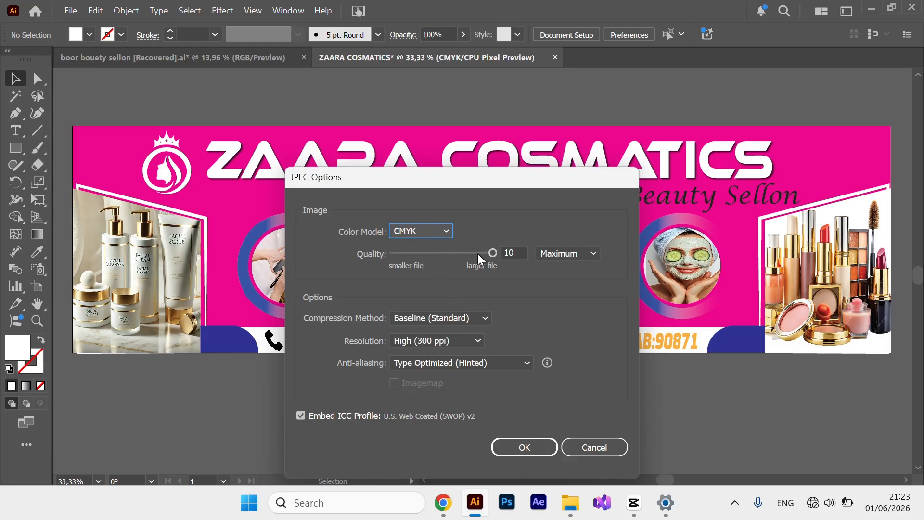
pyautogui.click(533, 449)
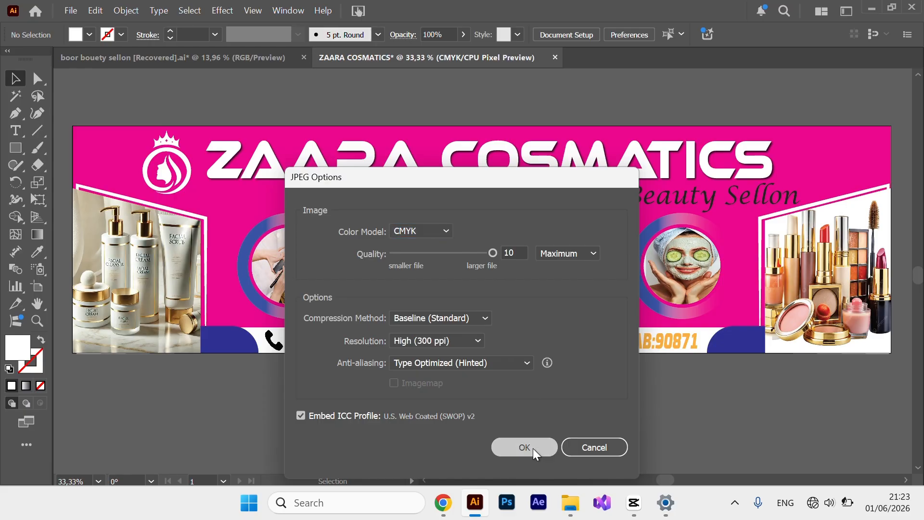